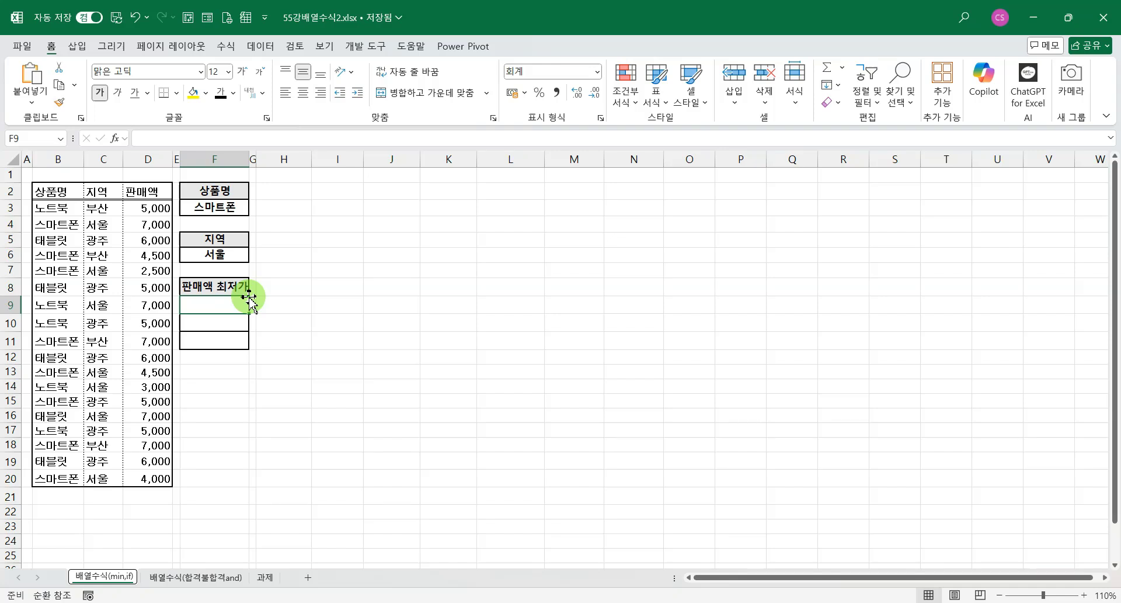
Begin a MINIFS formula in cell F9 with the sales amounts D3:D20 as the minimum range
{"action": "left_click", "coordinate": [217, 303]}
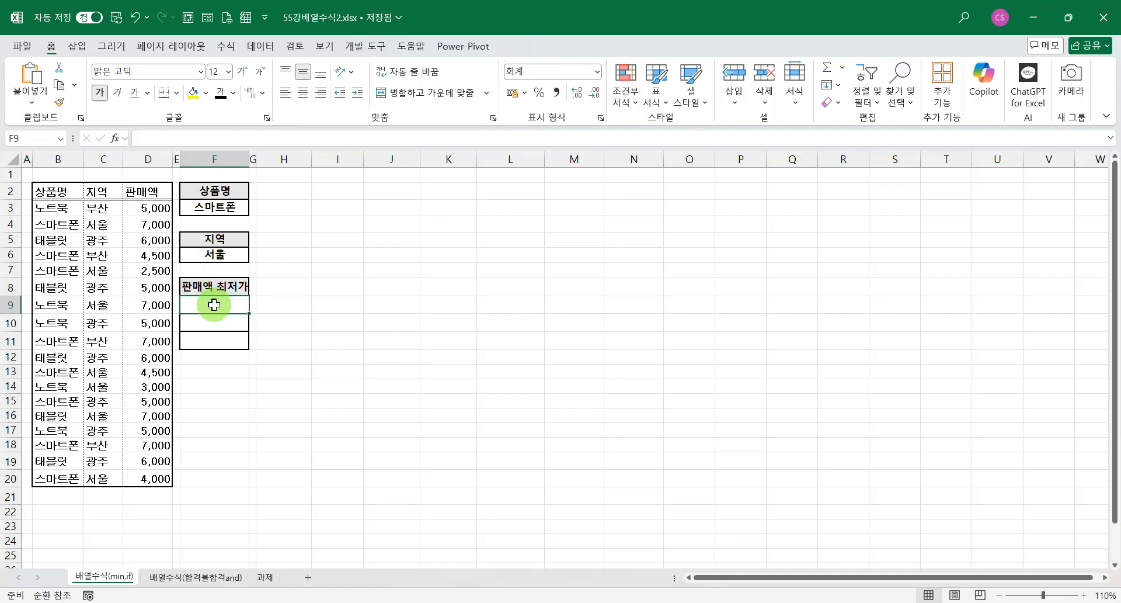
{"action": "type", "text": "=min"}
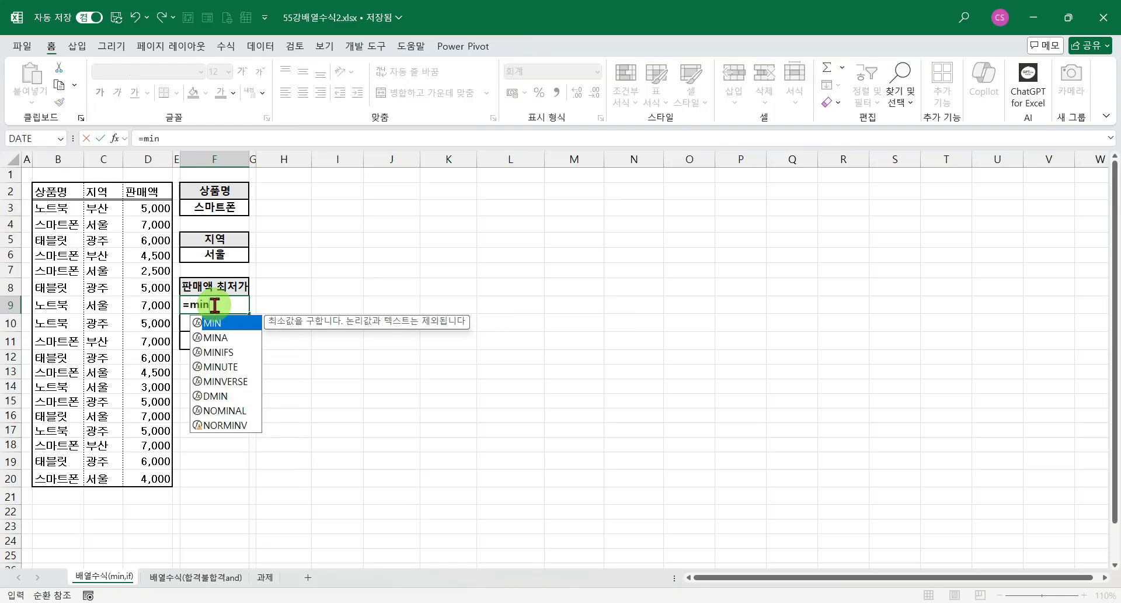
{"action": "type", "text": "ifs"}
{"action": "key", "text": "Tab"}
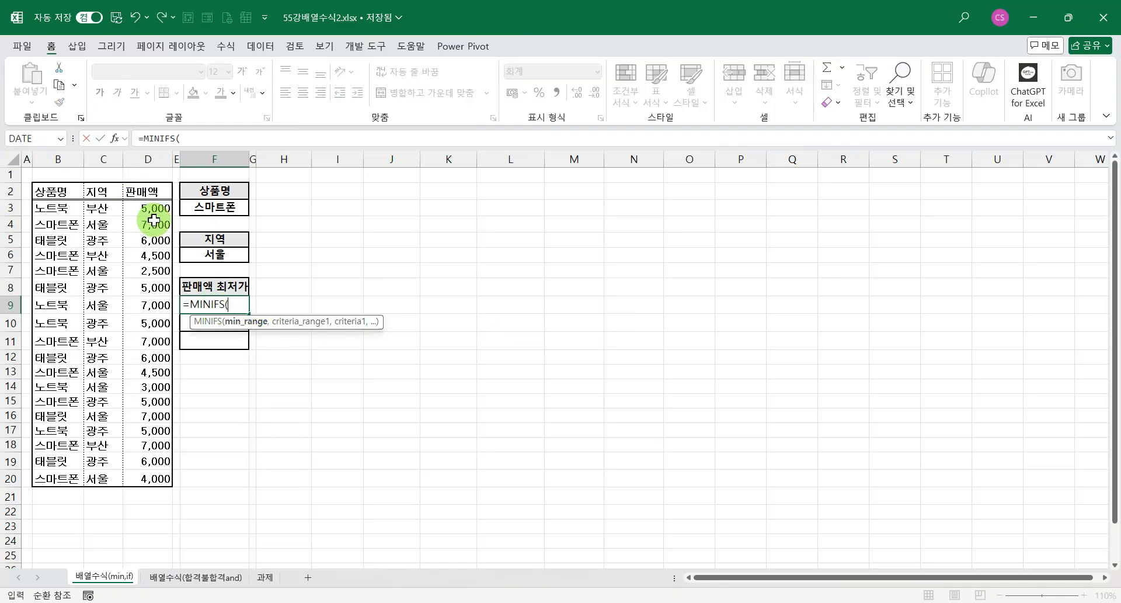
{"action": "left_click_drag", "start_coordinate": [156, 207], "coordinate": [155, 475]}
{"action": "type", "text": ","}
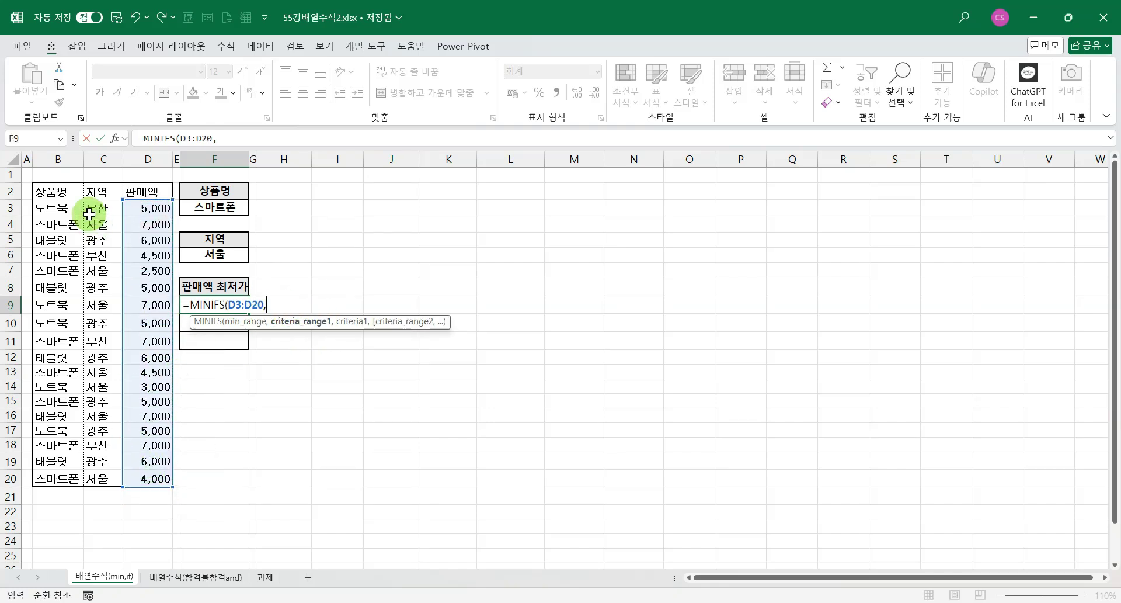
Complete the MINIFS formula in F9 with the criteria pairs B3:B20 matching F3 and C3:C20 matching F6
{"action": "left_click_drag", "start_coordinate": [52, 206], "coordinate": [46, 476]}
{"action": "type", "text": ","}
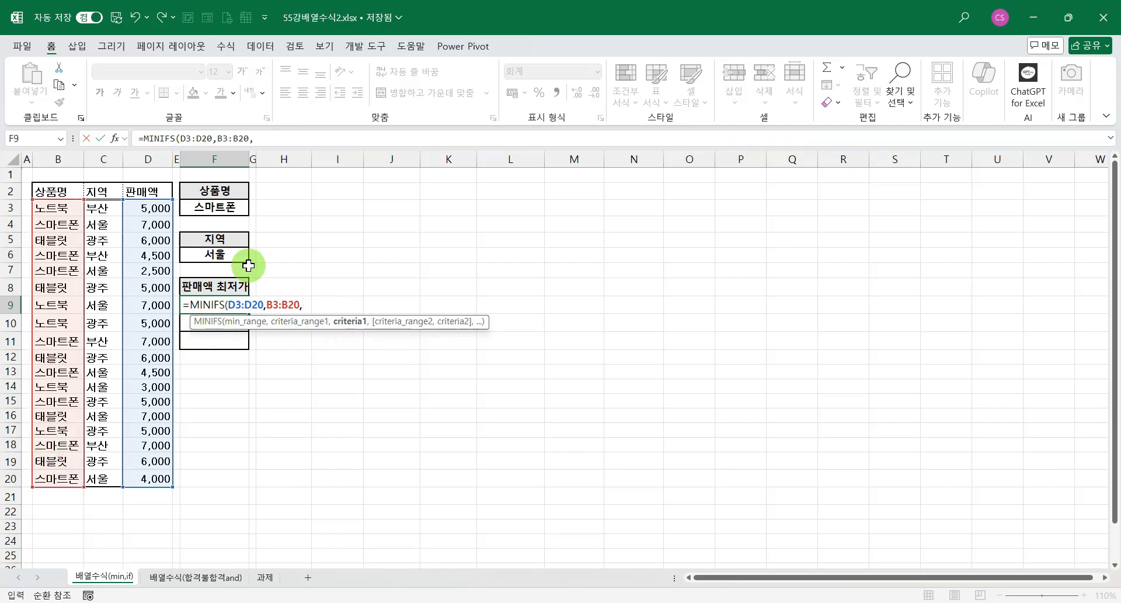
{"action": "left_click", "coordinate": [199, 211]}
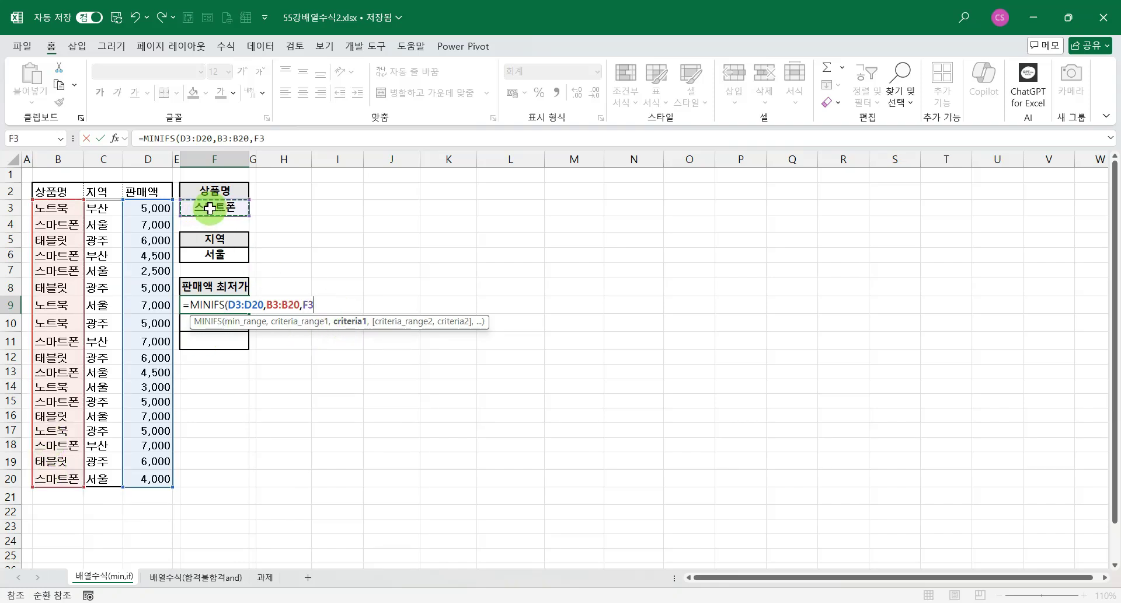
{"action": "type", "text": ","}
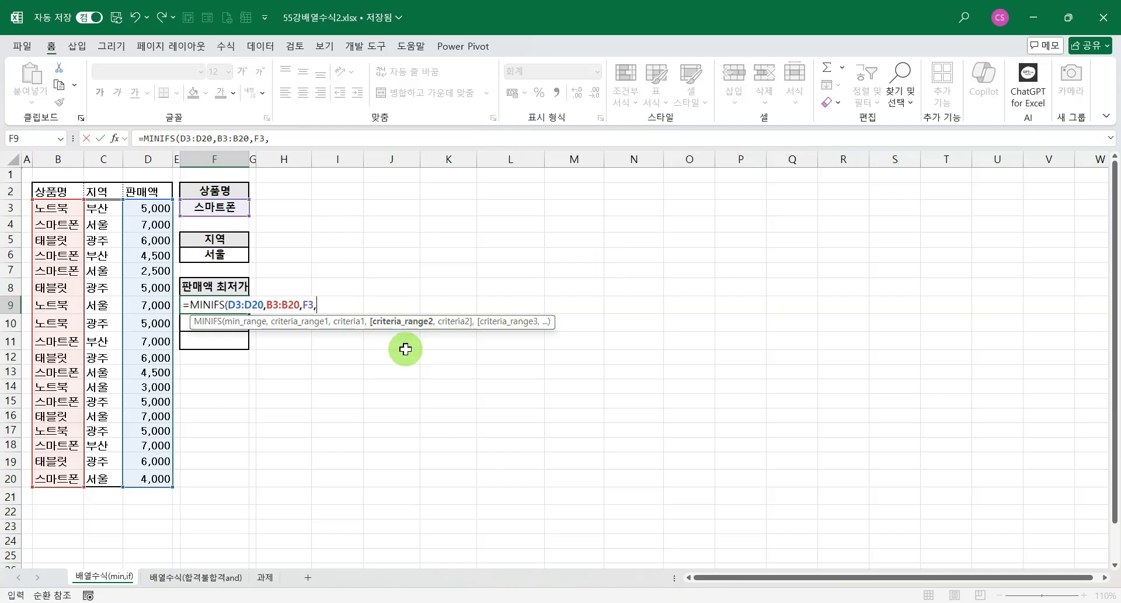
{"action": "left_click_drag", "start_coordinate": [96, 211], "coordinate": [88, 478]}
{"action": "type", "text": ","}
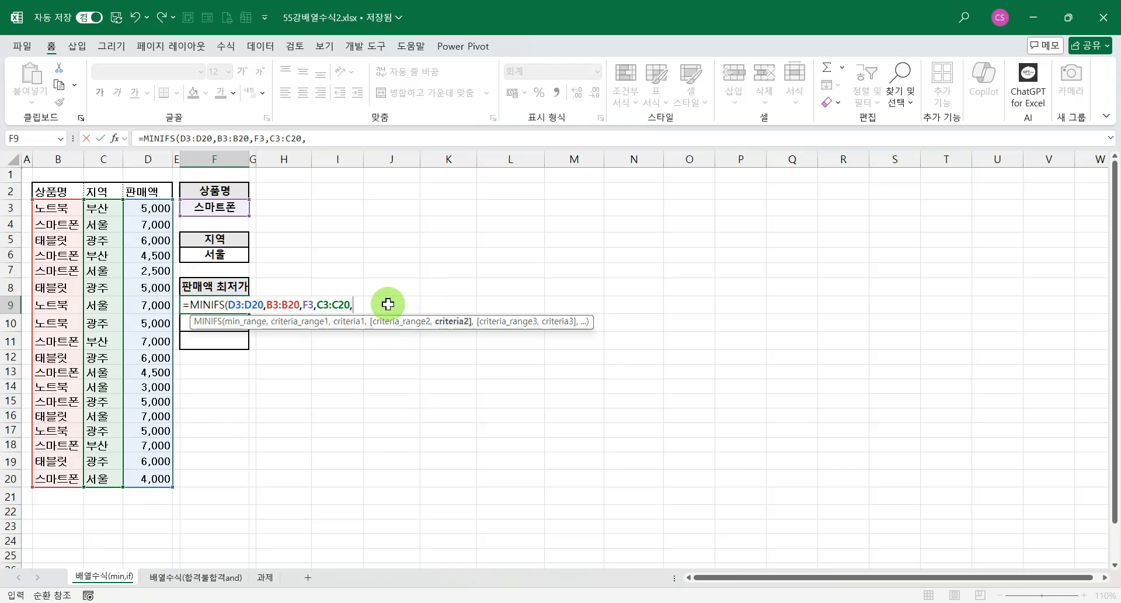
{"action": "left_click", "coordinate": [220, 252]}
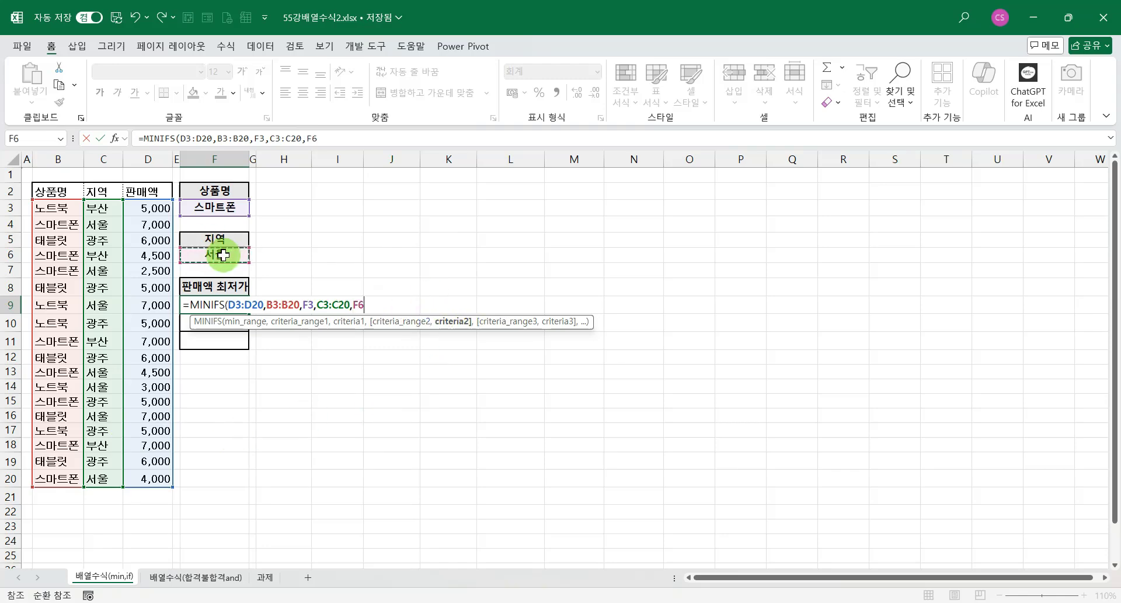
{"action": "key", "text": "Return"}
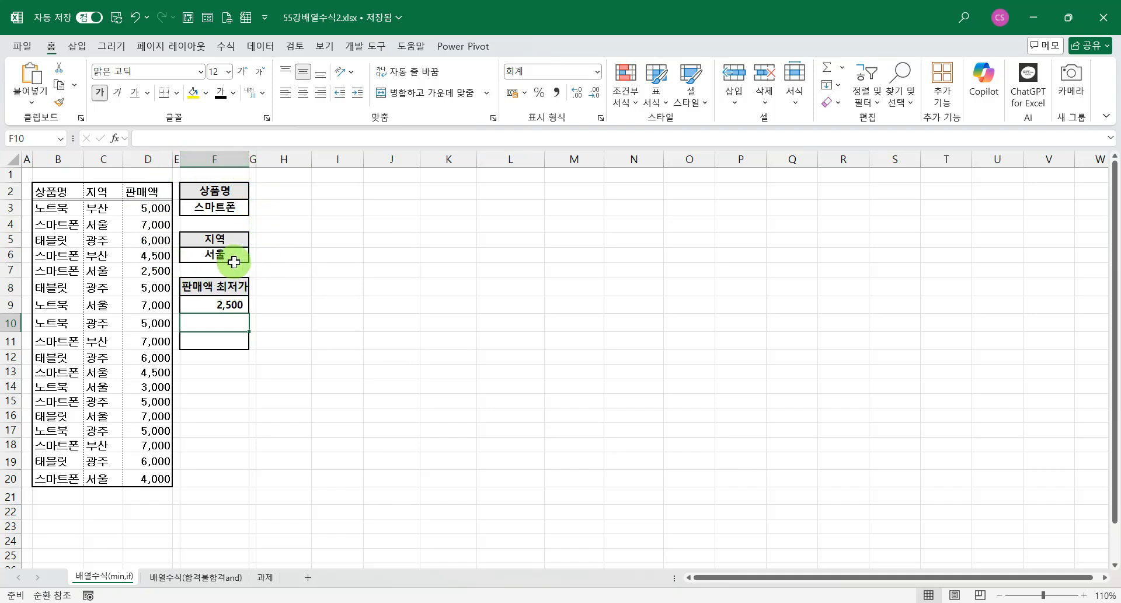
{"action": "left_click", "coordinate": [239, 304]}
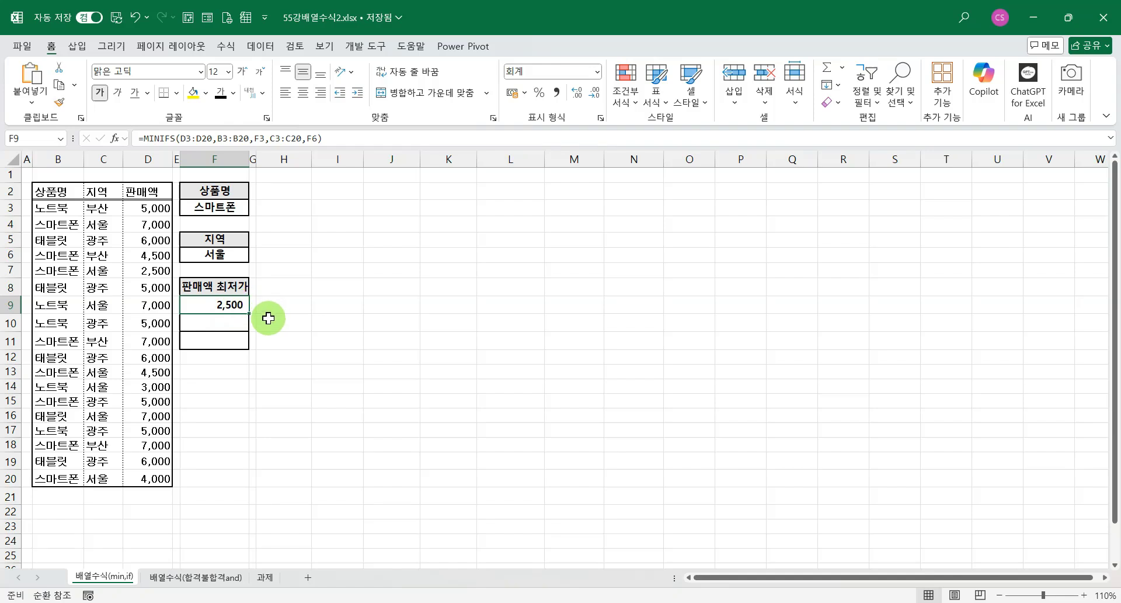
{"action": "left_click", "coordinate": [219, 323]}
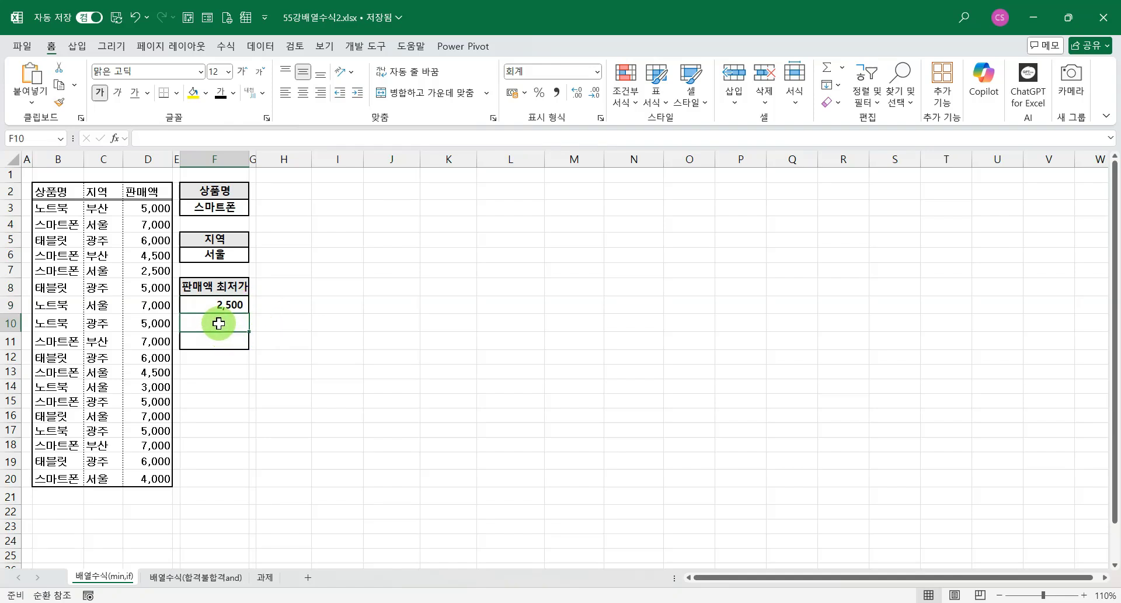
{"action": "left_click", "coordinate": [219, 305]}
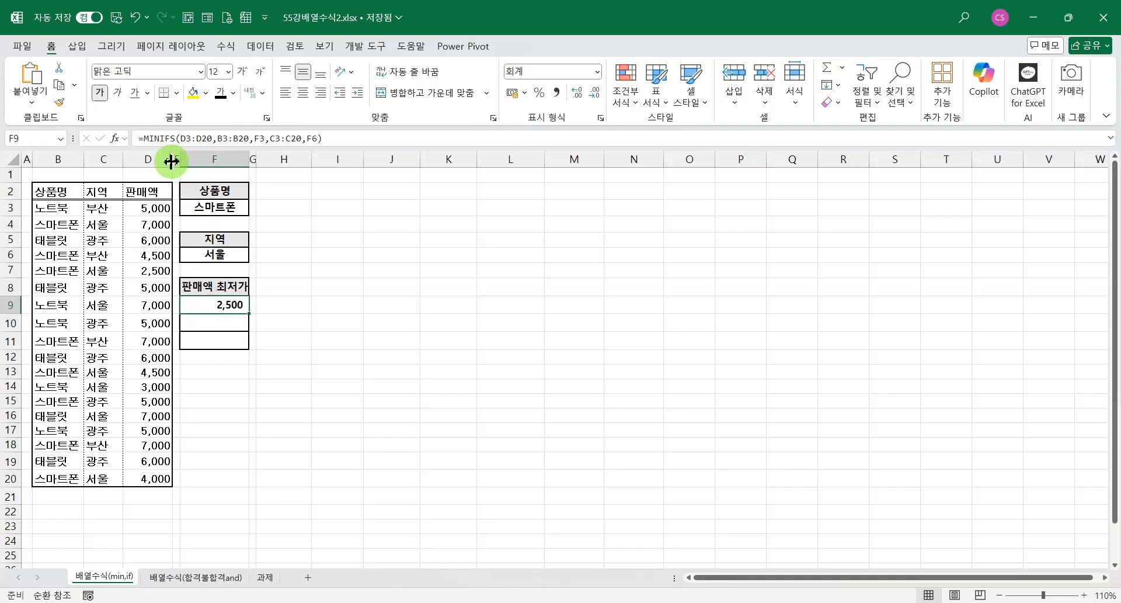
Begin an array formula in F10 with the product condition (B3:B20=F3), followed by a multiplication
{"action": "left_click", "coordinate": [231, 326]}
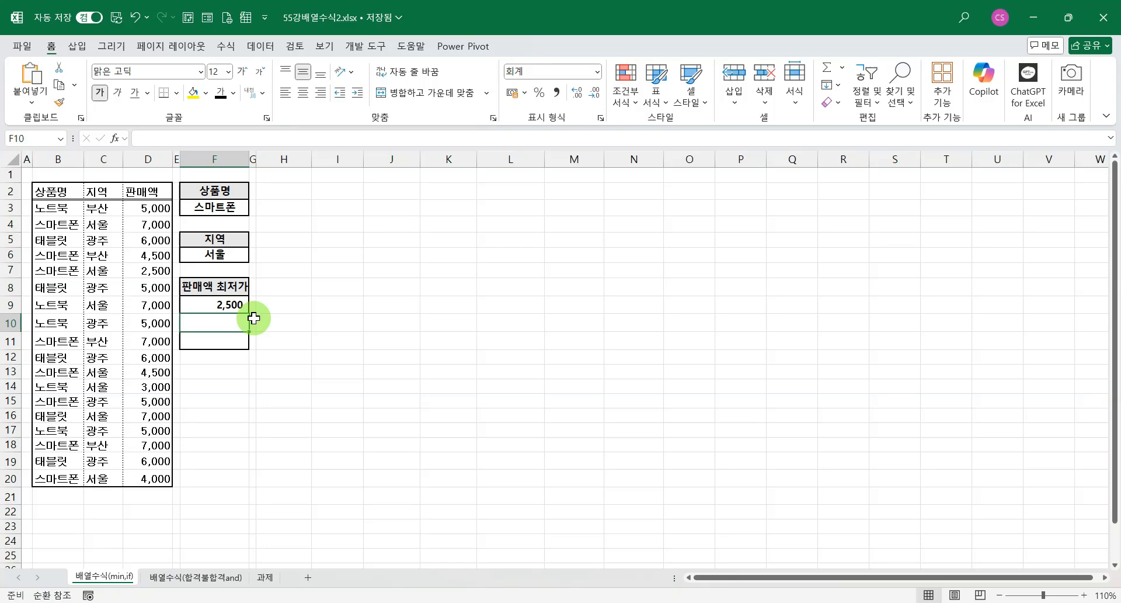
{"action": "type", "text": "="}
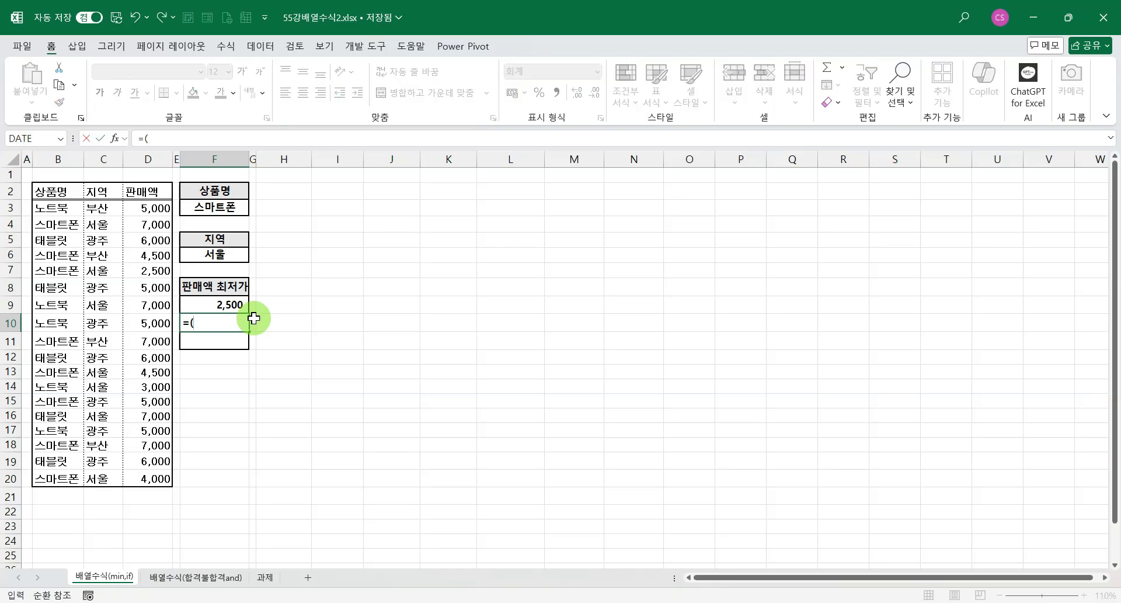
{"action": "type", "text": "("}
{"action": "left_click_drag", "start_coordinate": [61, 209], "coordinate": [49, 478]}
{"action": "type", "text": "="}
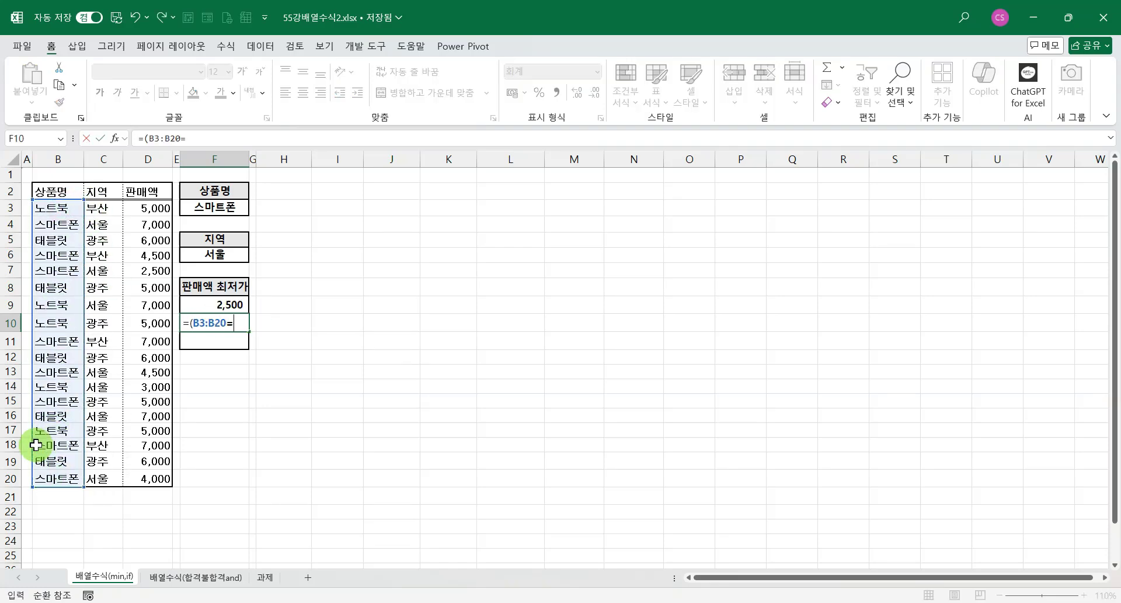
{"action": "left_click", "coordinate": [219, 209]}
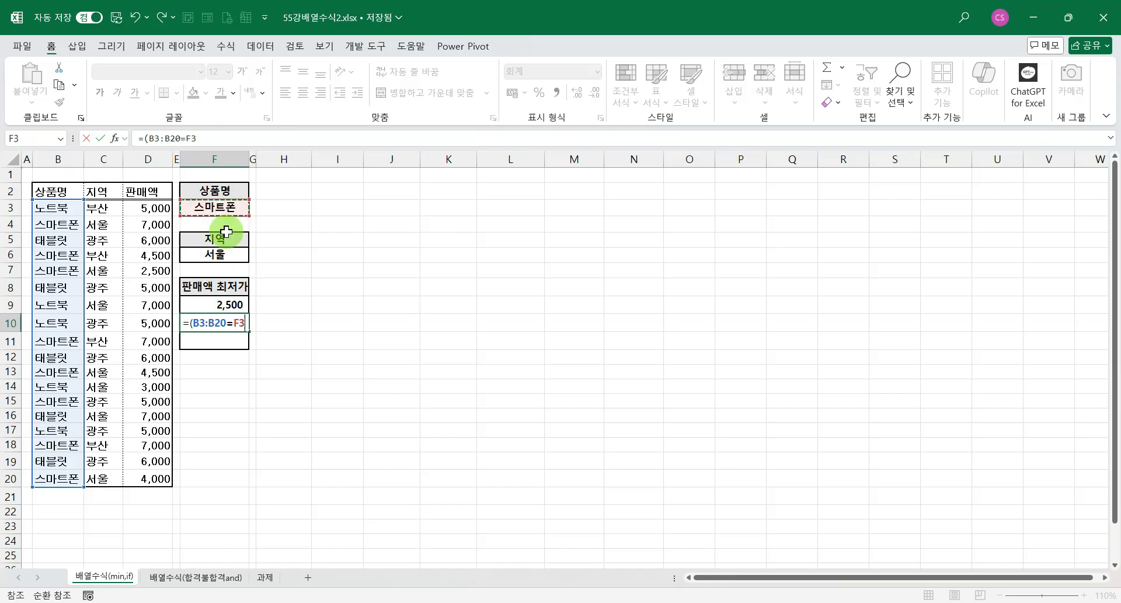
{"action": "type", "text": ")*("}
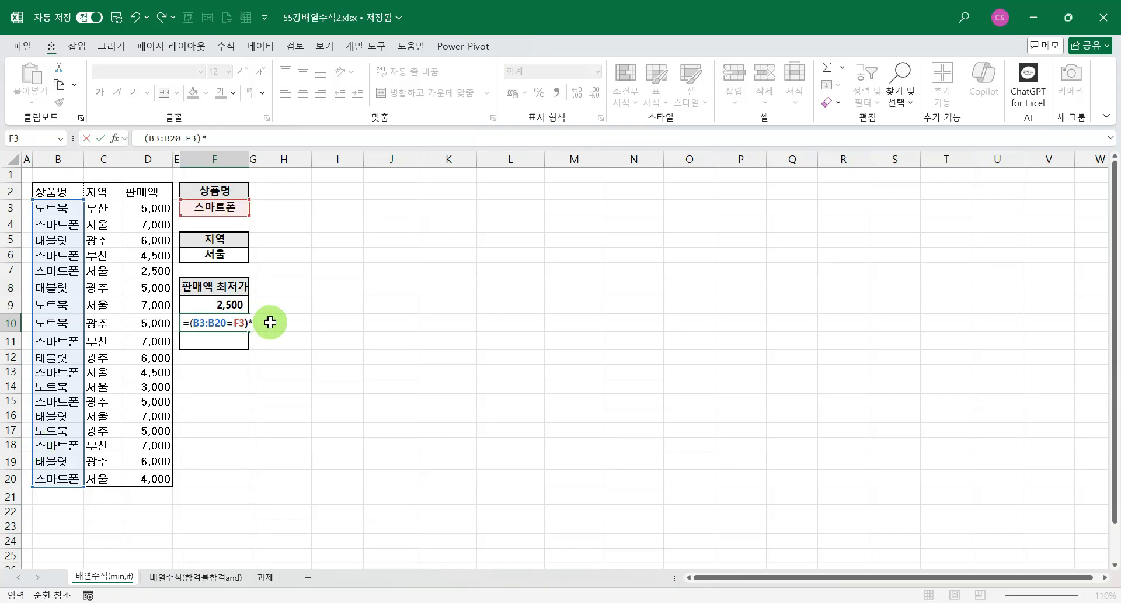
Finish the F10 formula with the region condition (C3:C20=F6) as the second factor
{"action": "left_click", "coordinate": [103, 206]}
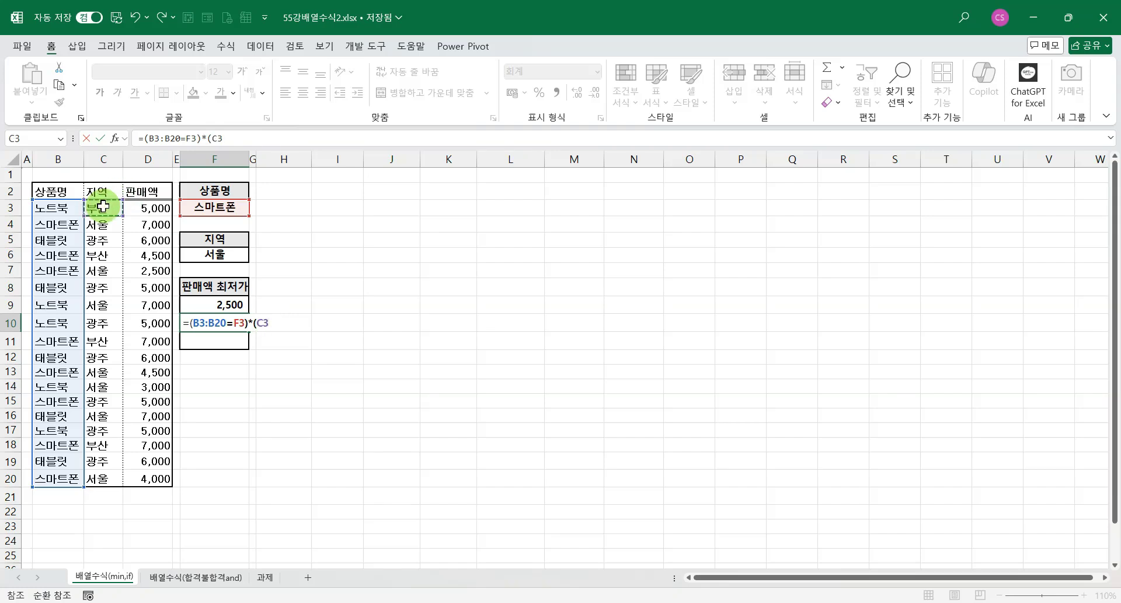
{"action": "key", "text": "ctrl+shift+Down"}
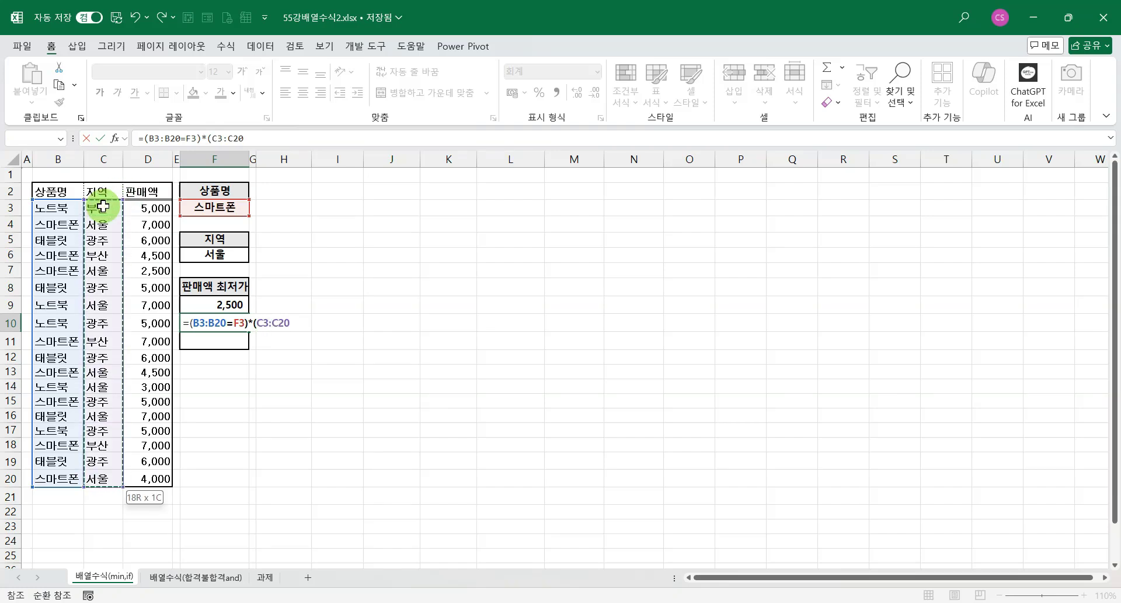
{"action": "type", "text": "="}
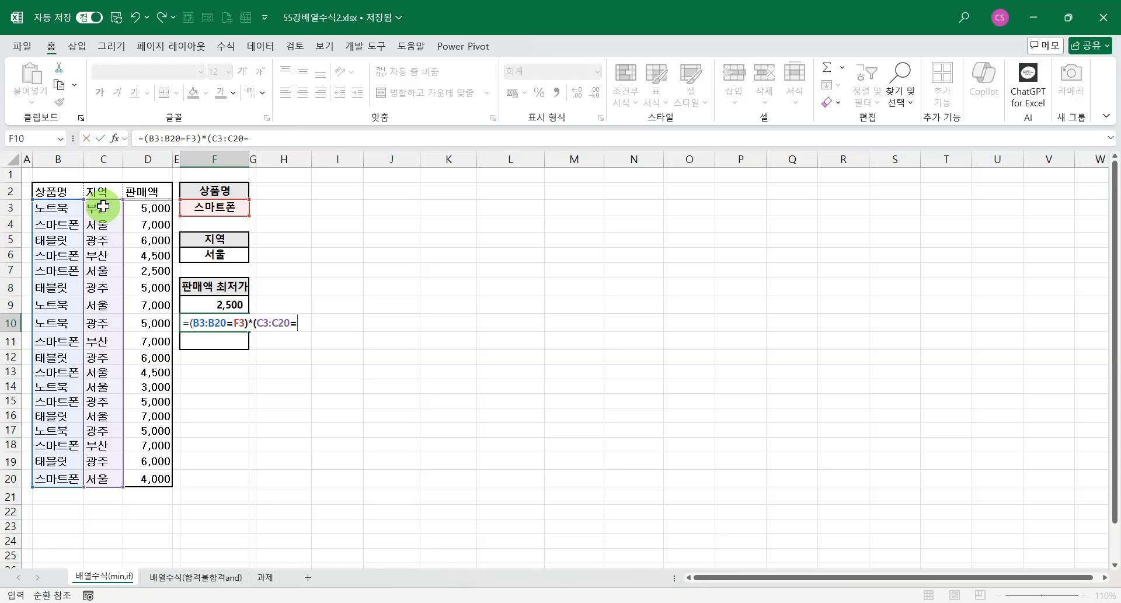
{"action": "left_click", "coordinate": [214, 254]}
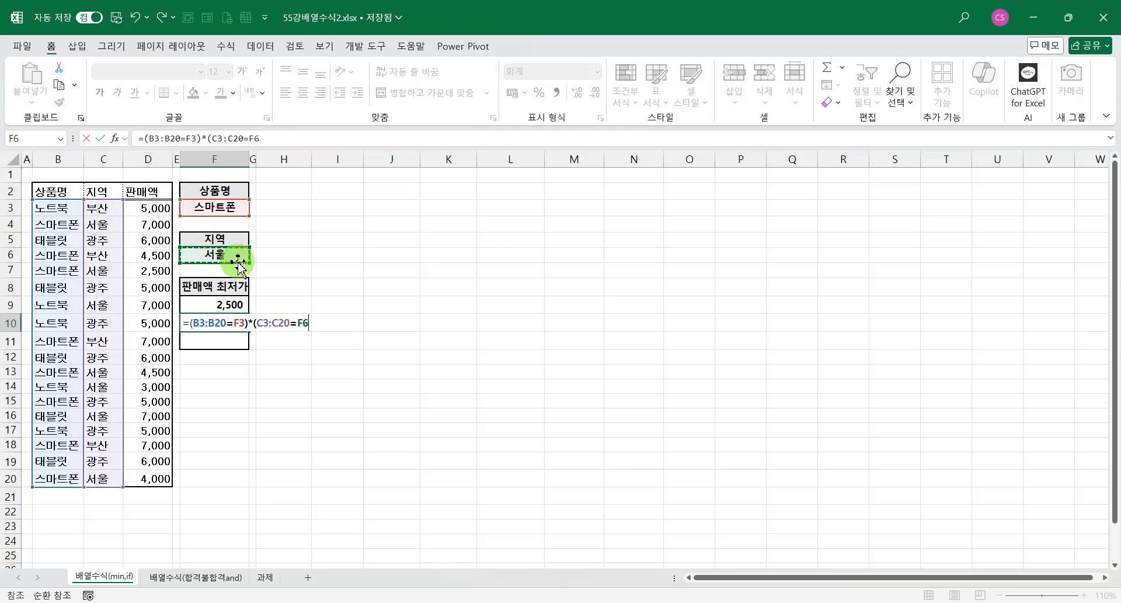
{"action": "type", "text": ")"}
{"action": "key", "text": "Return"}
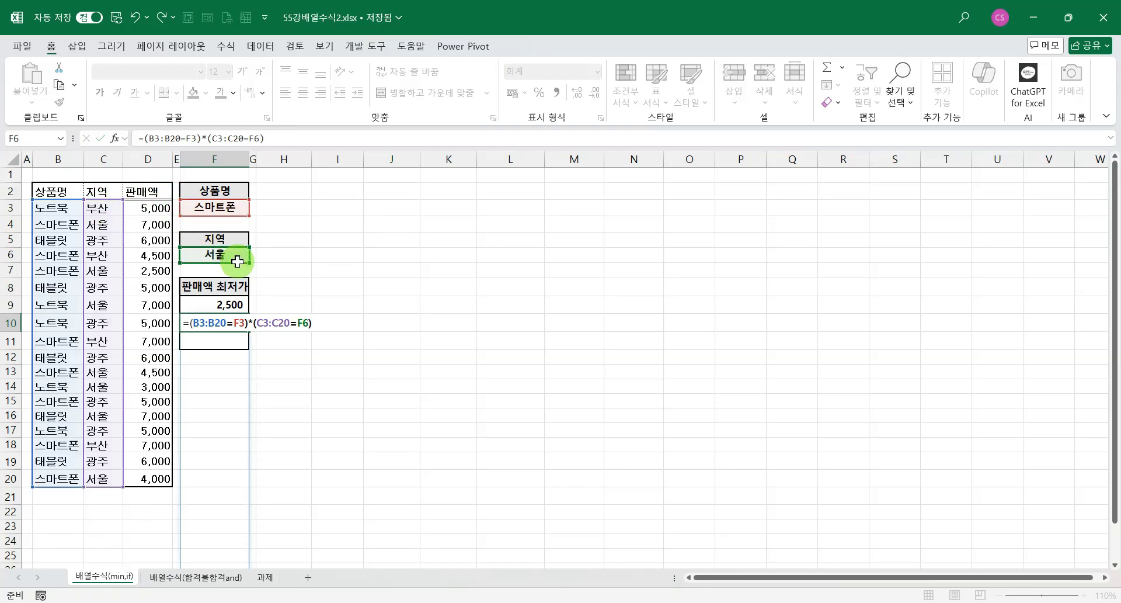
Extend the array formula in F10 by multiplying the two conditions by the sales amounts D3:D20
{"action": "scroll", "coordinate": [245, 303], "scroll_direction": "down", "scroll_amount": 1}
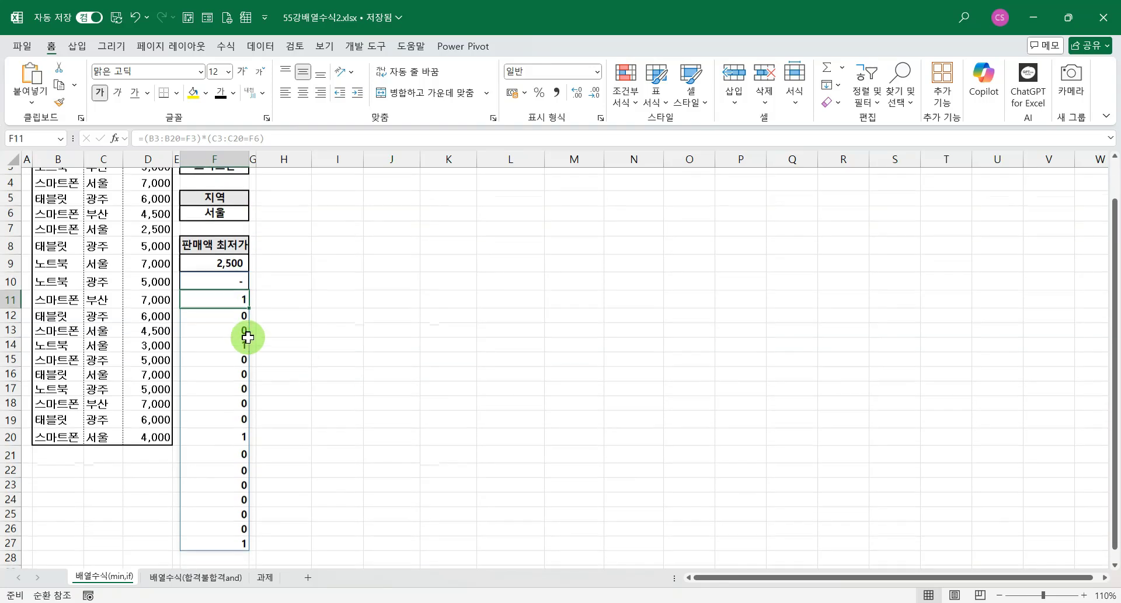
{"action": "scroll", "coordinate": [222, 295], "scroll_direction": "up", "scroll_amount": 1}
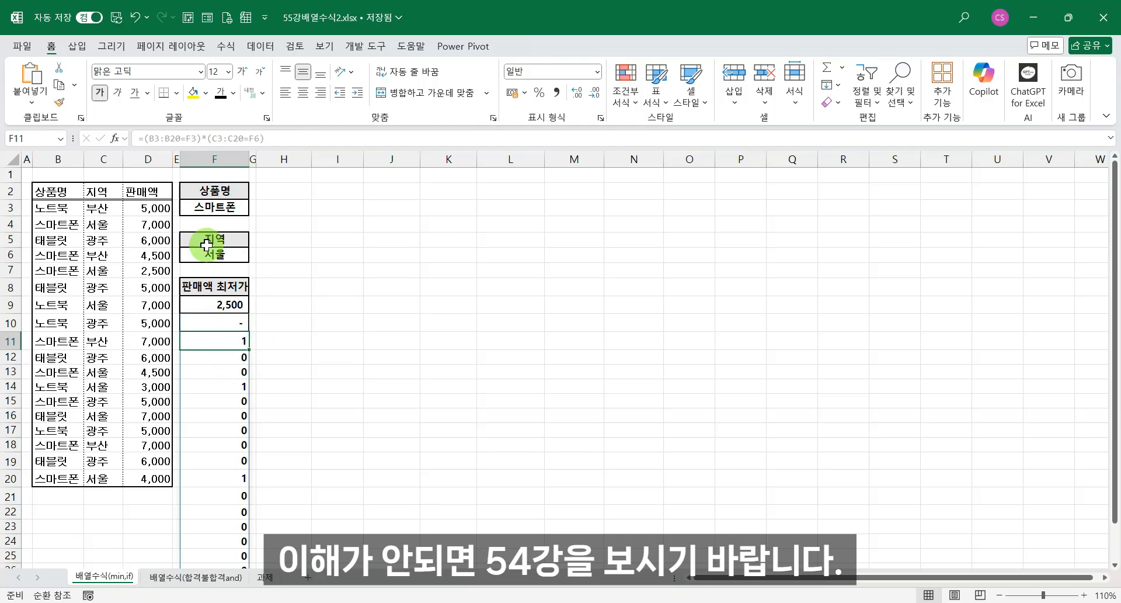
{"action": "left_click", "coordinate": [226, 358]}
{"action": "left_click", "coordinate": [229, 374]}
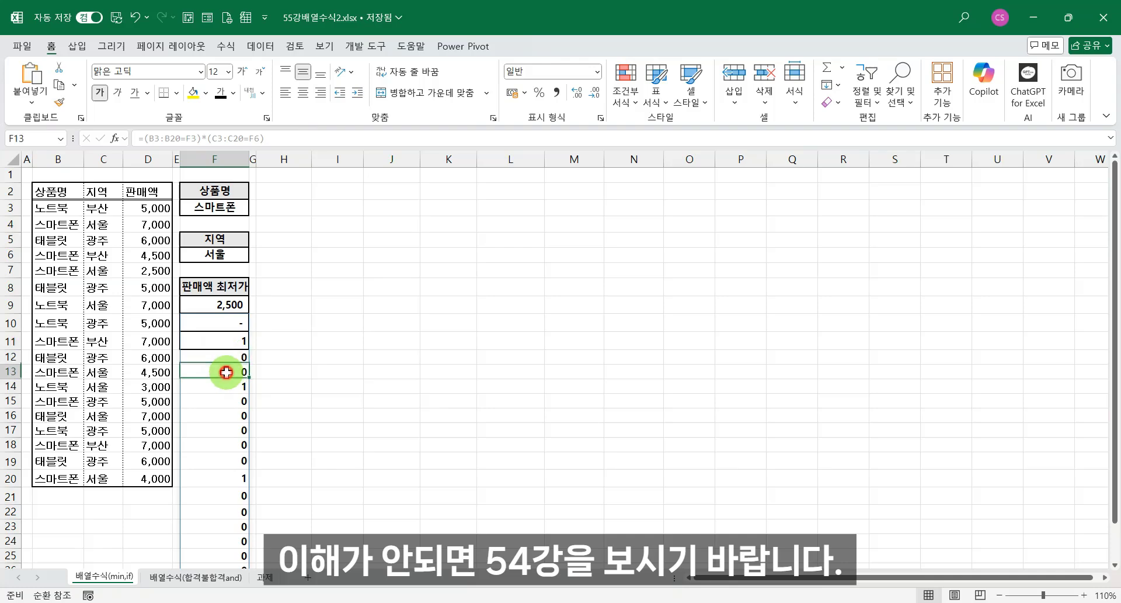
{"action": "left_click", "coordinate": [227, 324]}
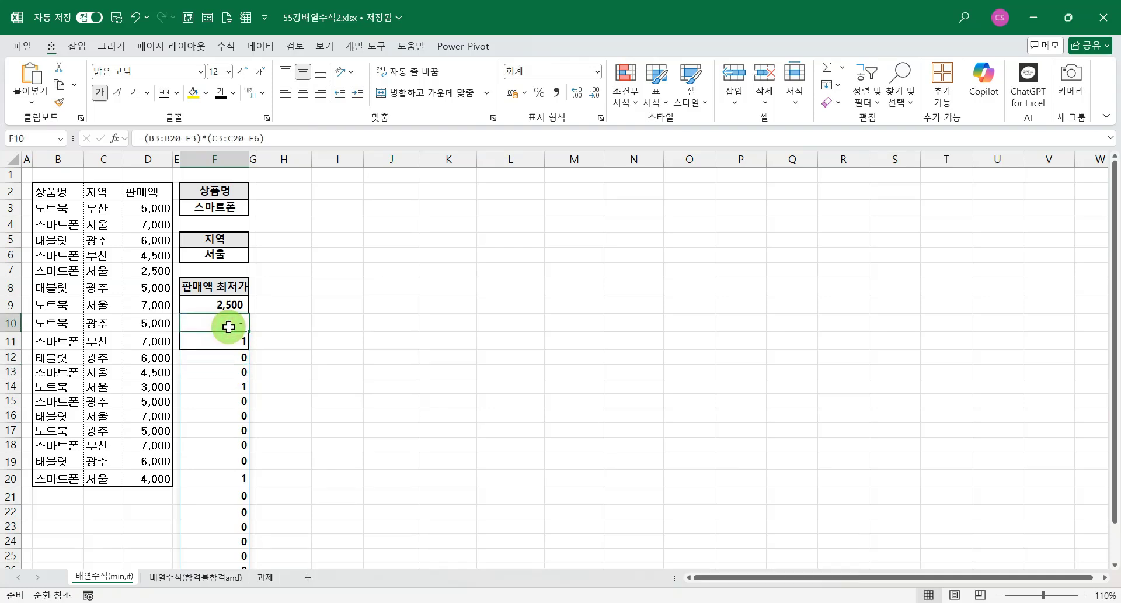
{"action": "left_click", "coordinate": [281, 139]}
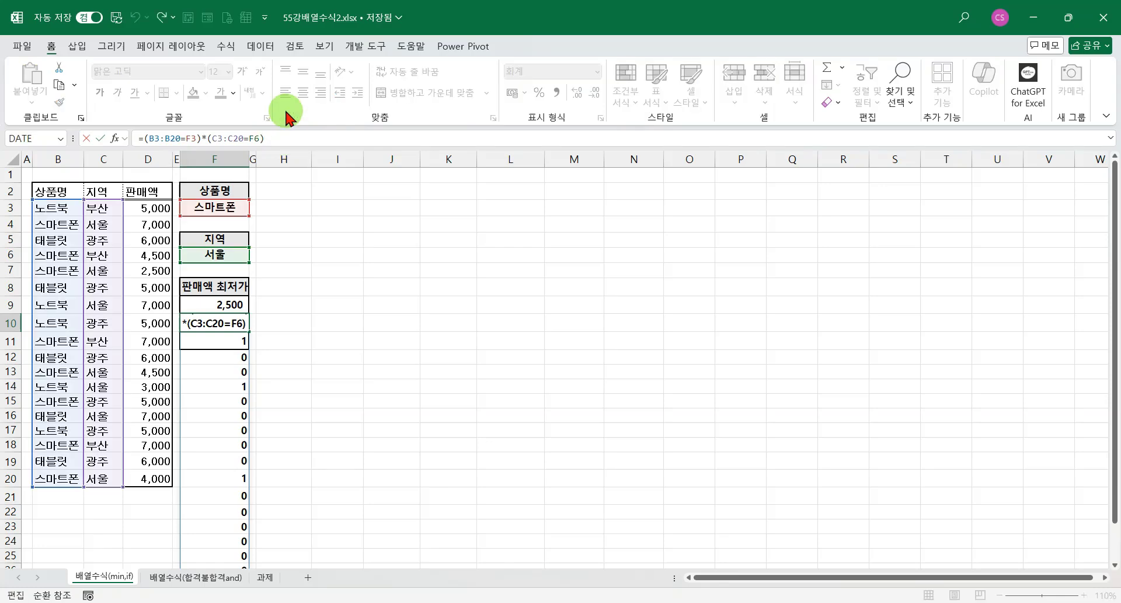
{"action": "type", "text": "*"}
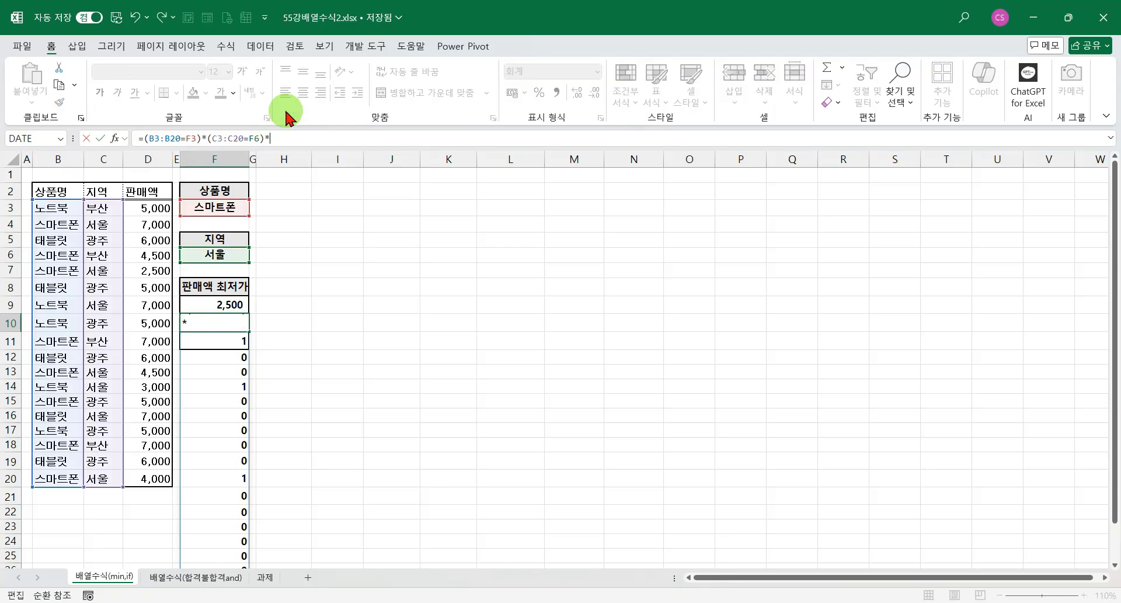
{"action": "left_click", "coordinate": [169, 208]}
{"action": "key", "text": "ctrl+shift+Down"}
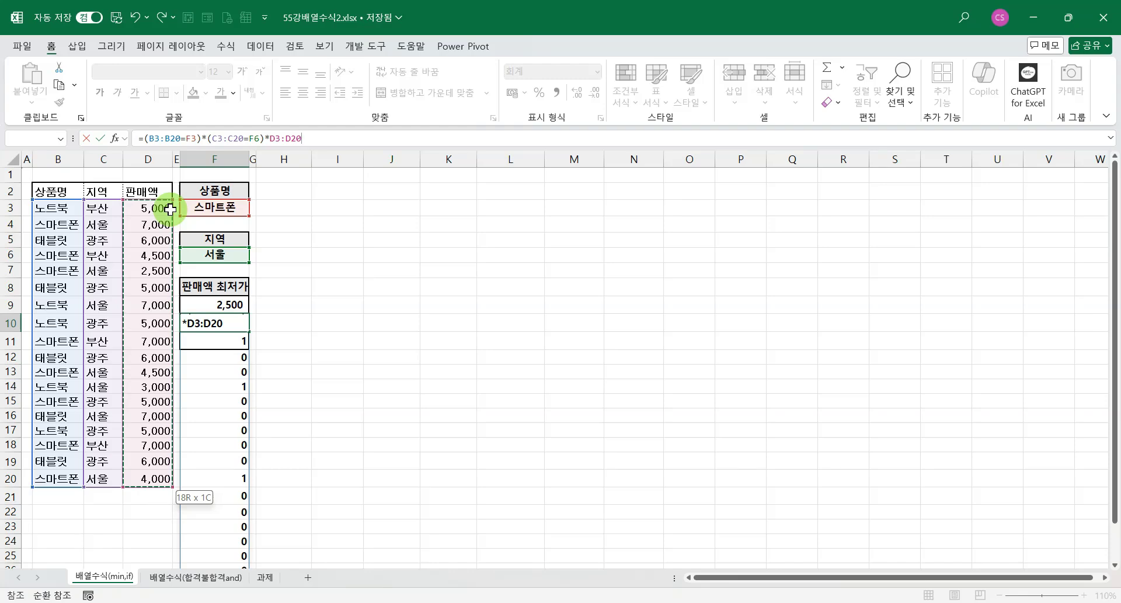
{"action": "key", "text": "Return"}
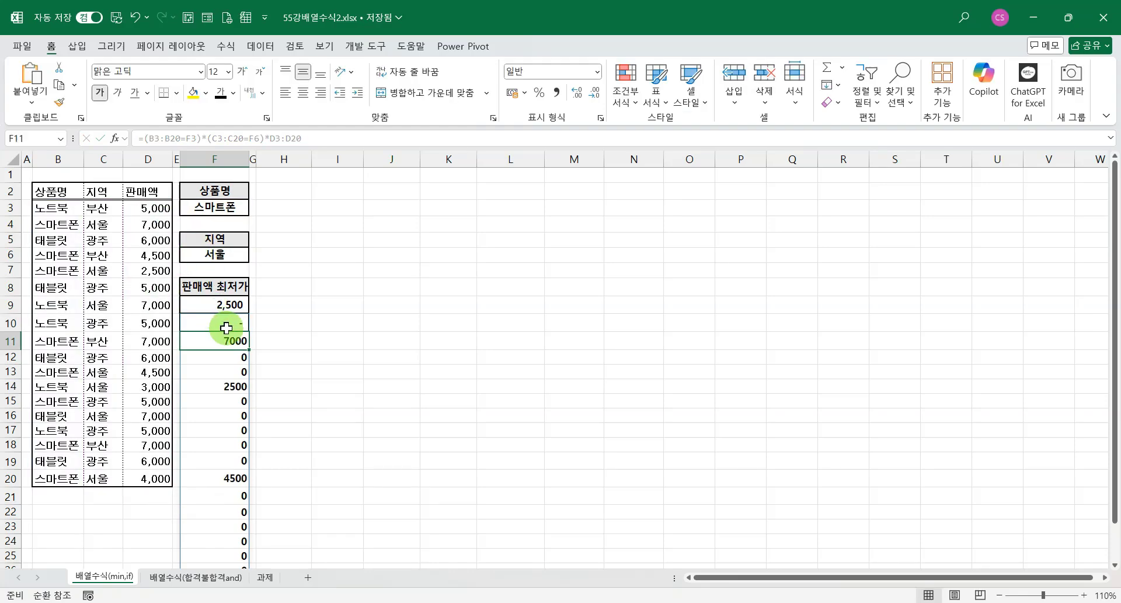
Wrap the whole array expression in F10 in a MIN function
{"action": "left_click", "coordinate": [227, 327]}
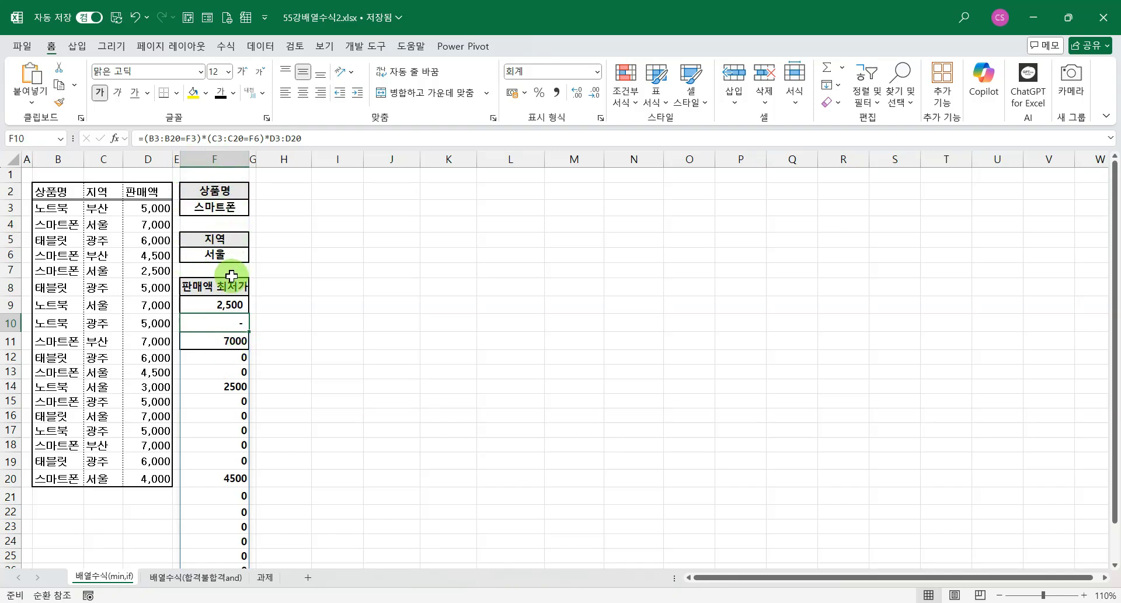
{"action": "left_click", "coordinate": [147, 139]}
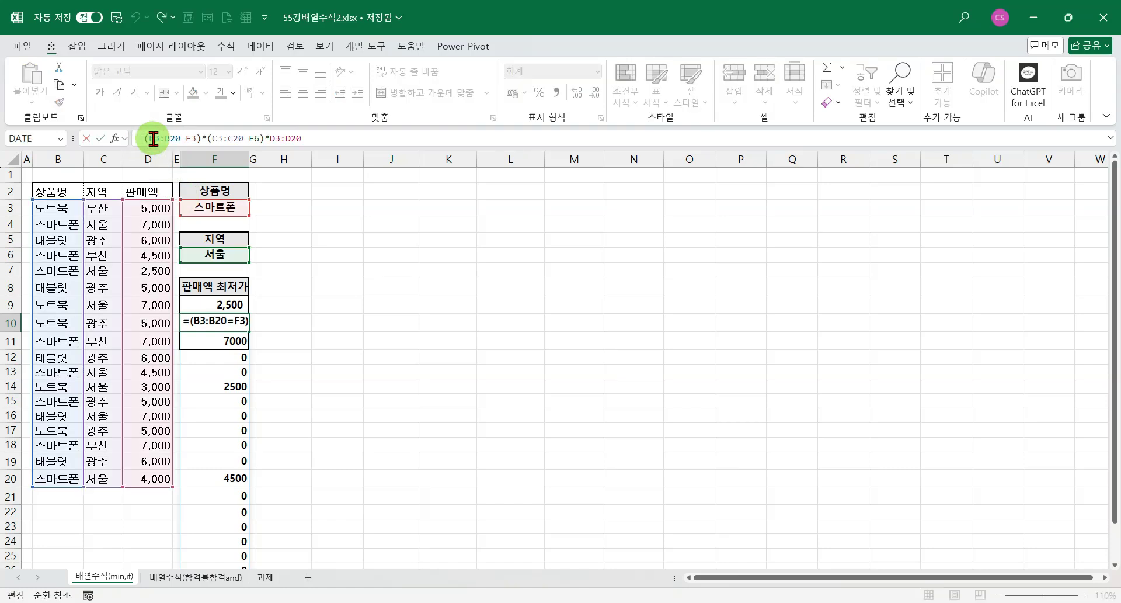
{"action": "type", "text": "min"}
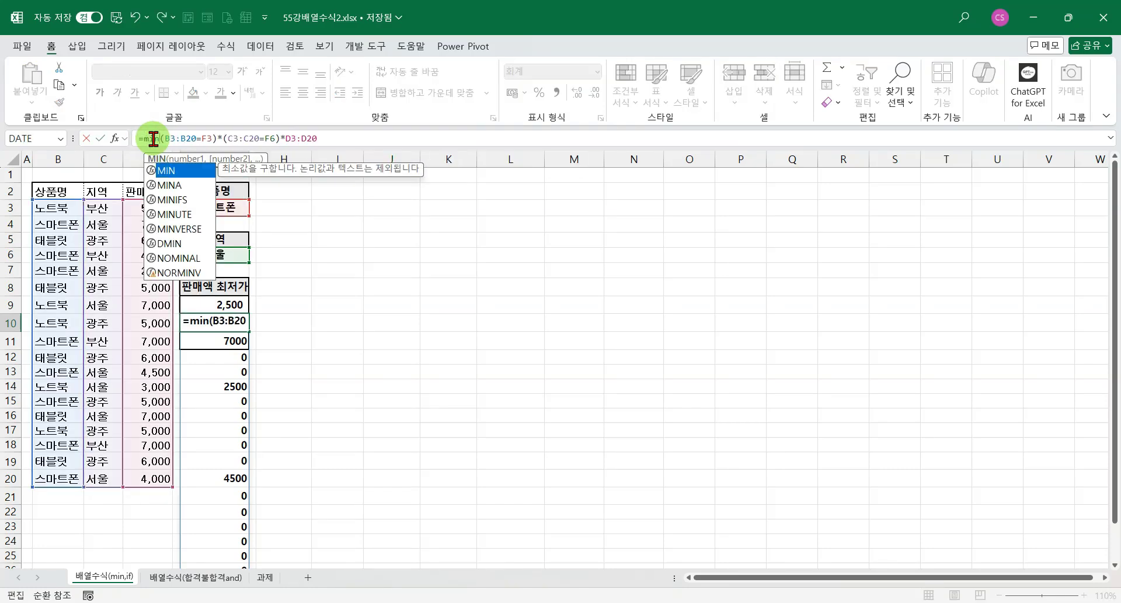
{"action": "type", "text": "("}
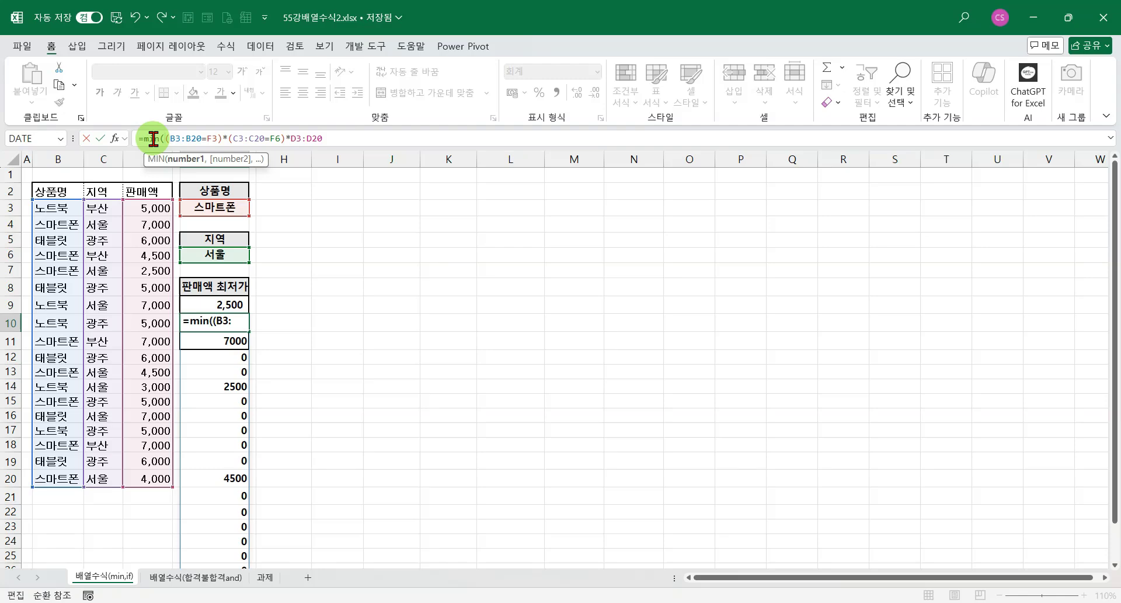
{"action": "left_click", "coordinate": [341, 139]}
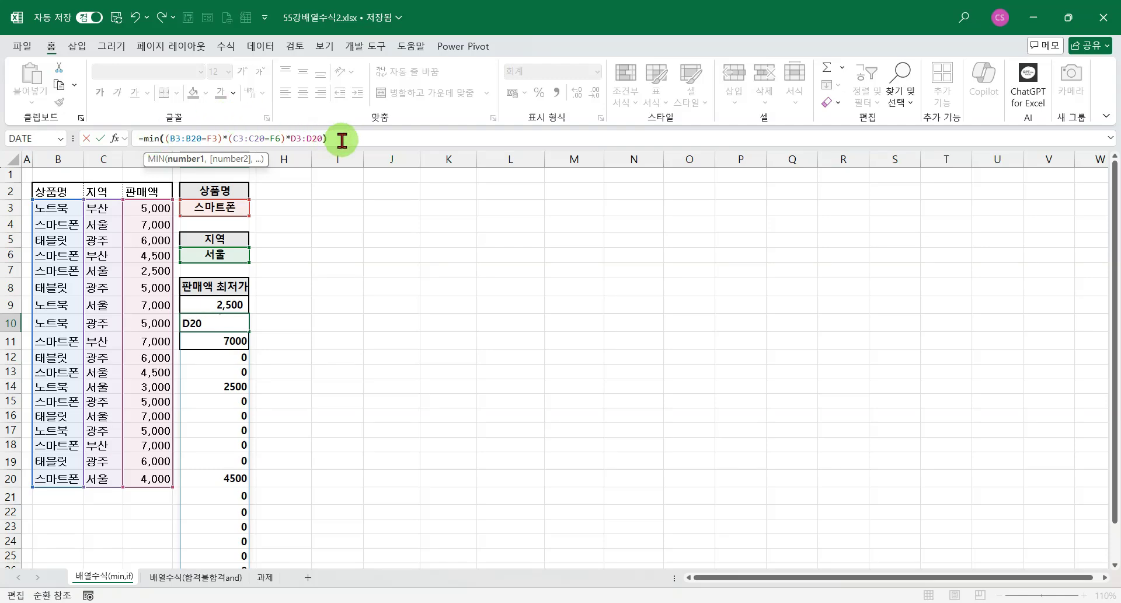
{"action": "type", "text": ")"}
{"action": "key", "text": "Return"}
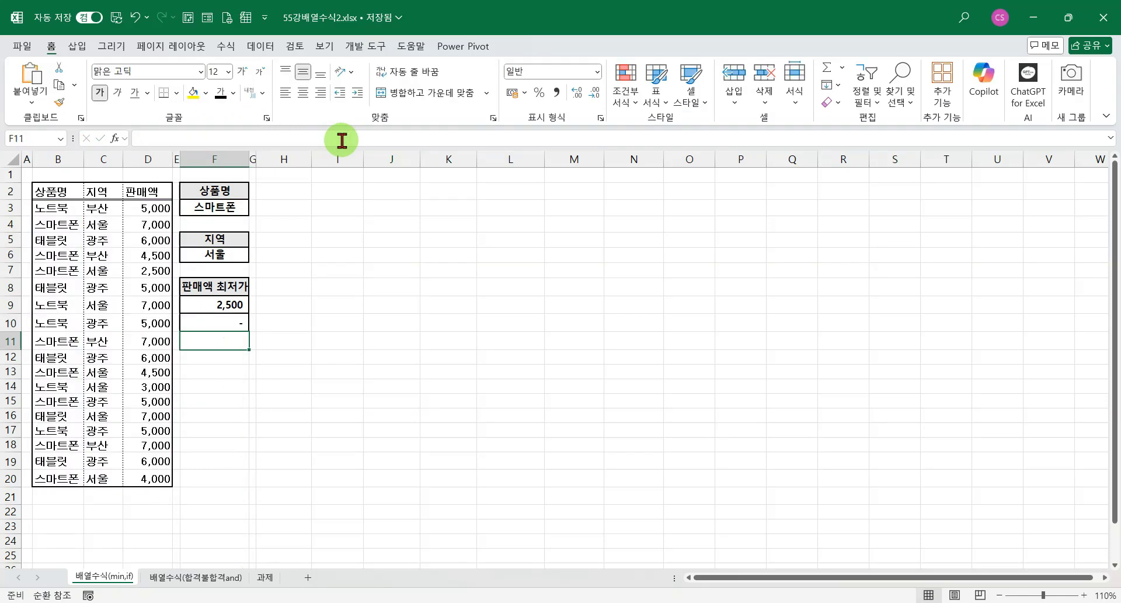
Evaluate the array expression inside the MIN function in F10, leaving the formula itself unchanged
{"action": "left_click", "coordinate": [233, 323]}
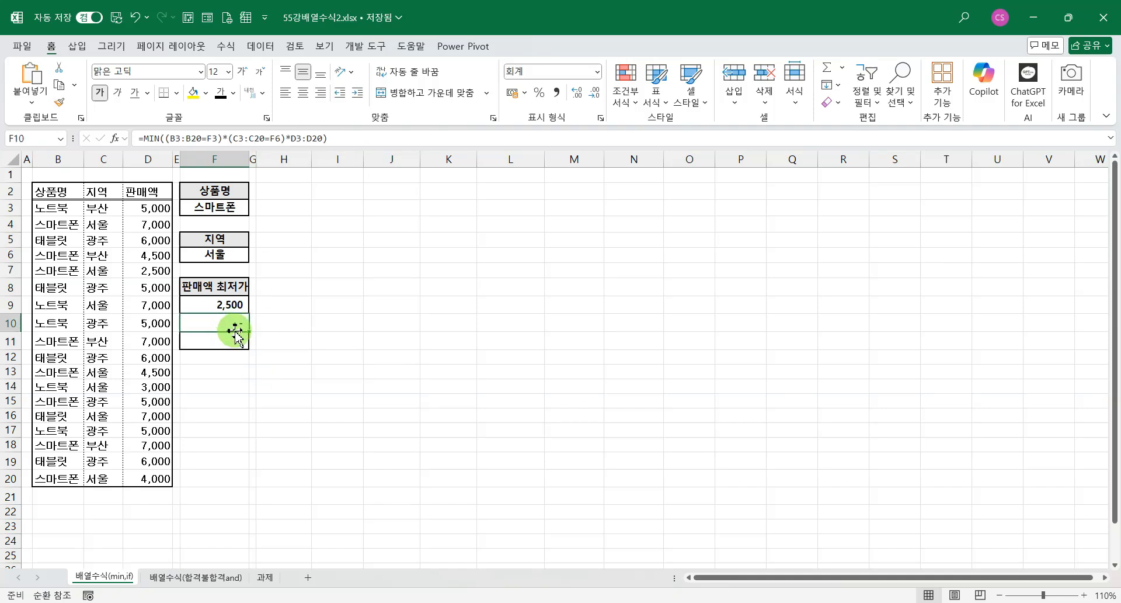
{"action": "left_click_drag", "start_coordinate": [165, 138], "coordinate": [286, 138]}
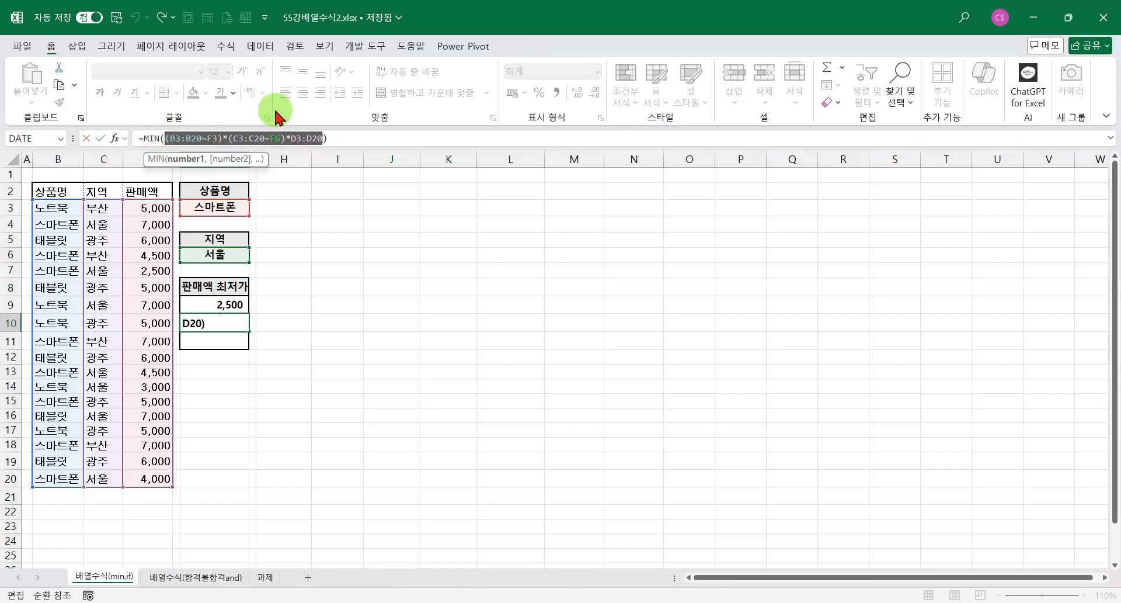
{"action": "key", "text": "F9"}
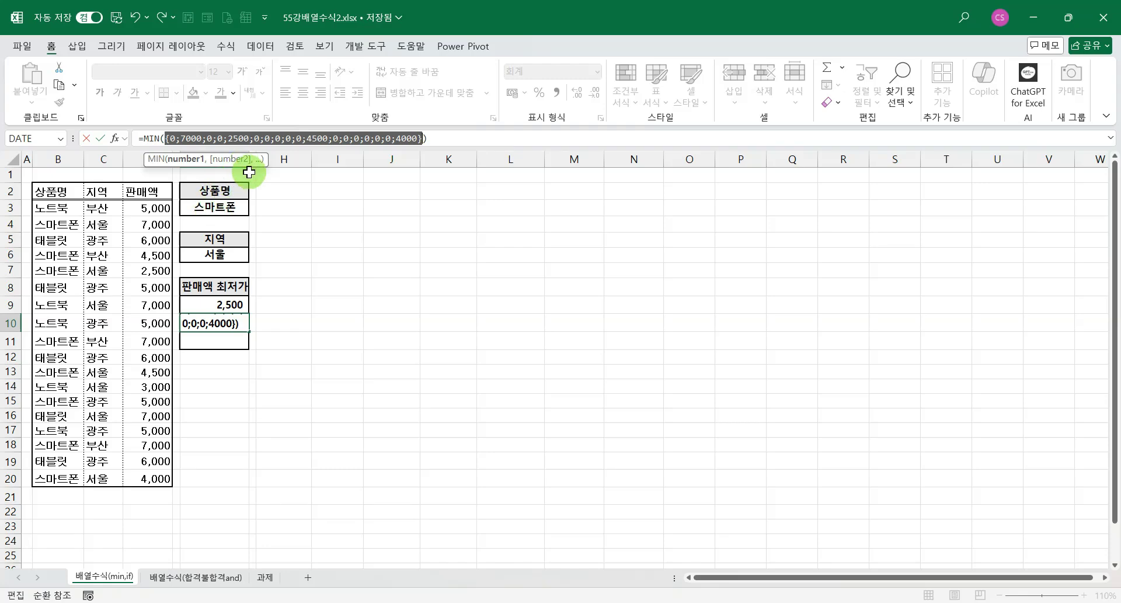
{"action": "key", "text": "Escape"}
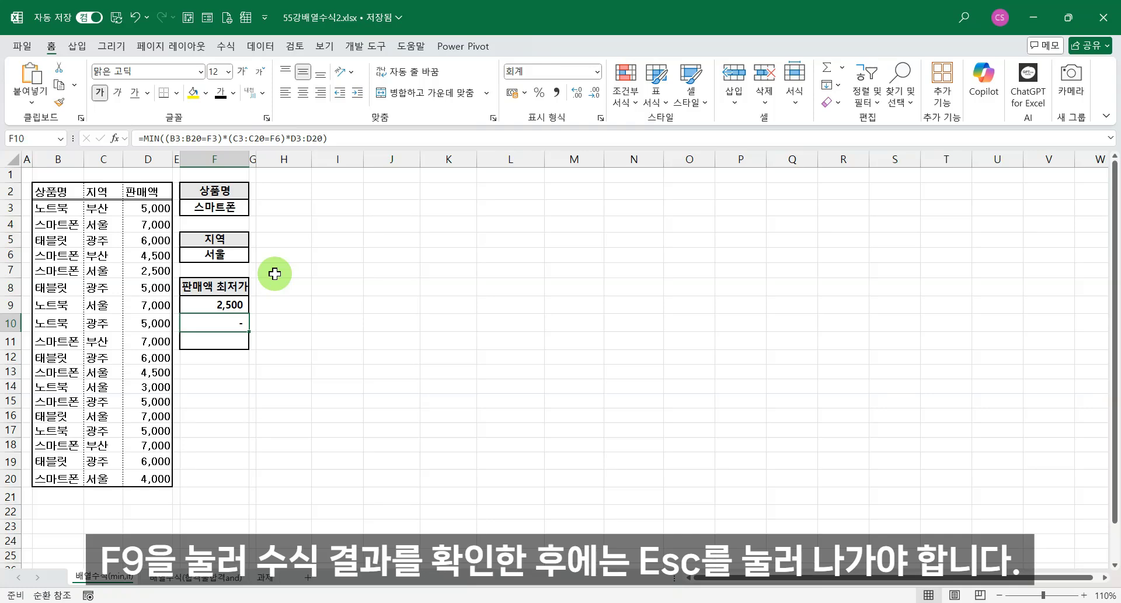
Begin an IF formula in F11 whose logical test starts with (B3:B20=F3), followed by a multiplication
{"action": "key", "text": "Down"}
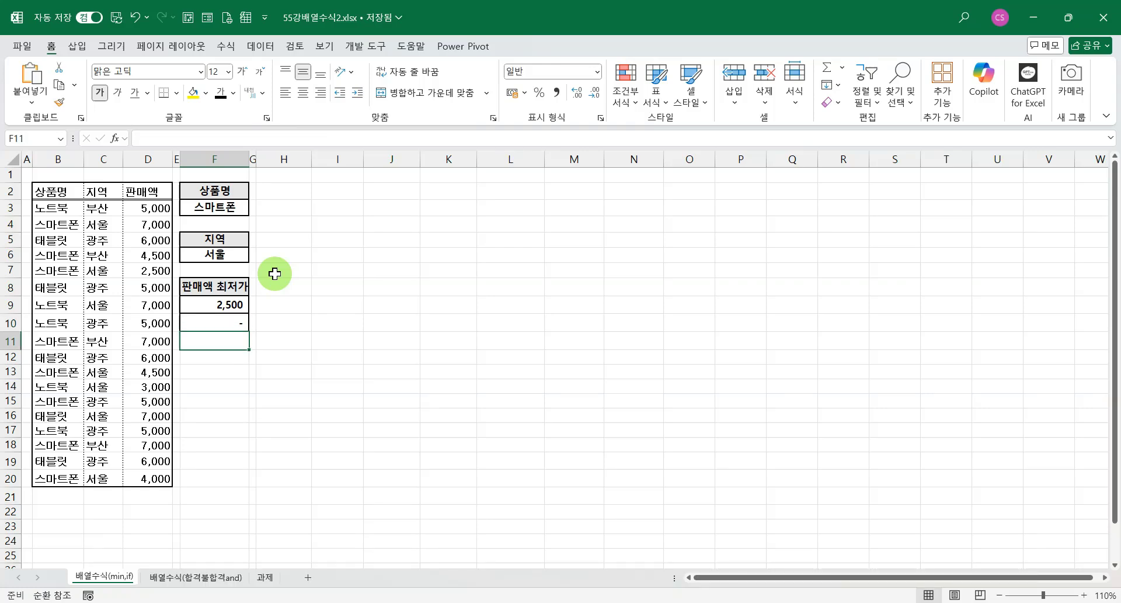
{"action": "type", "text": "="}
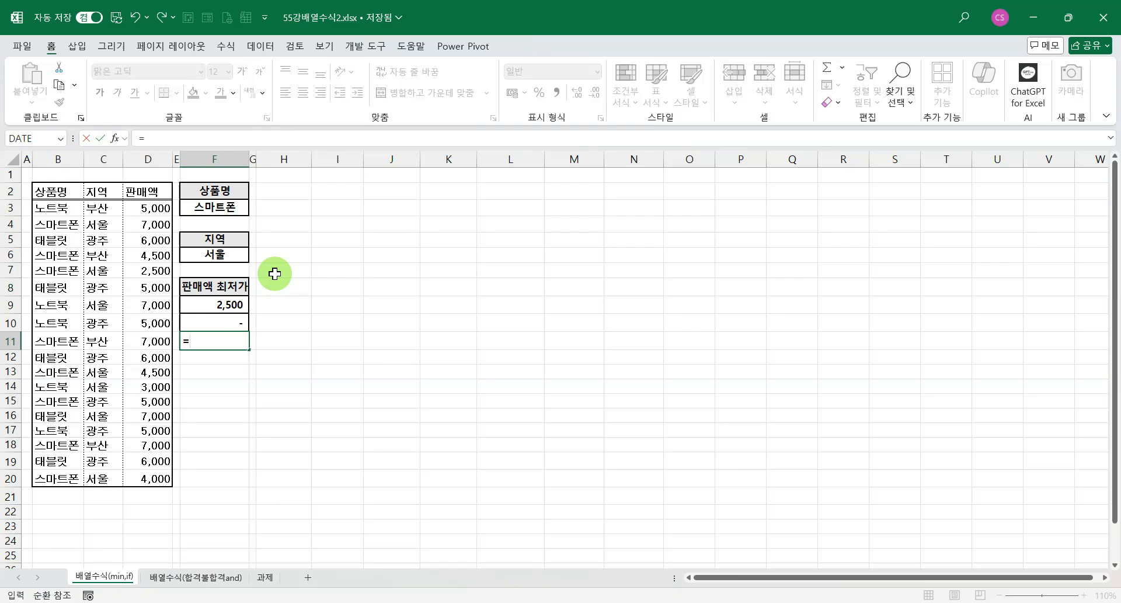
{"action": "type", "text": "if("}
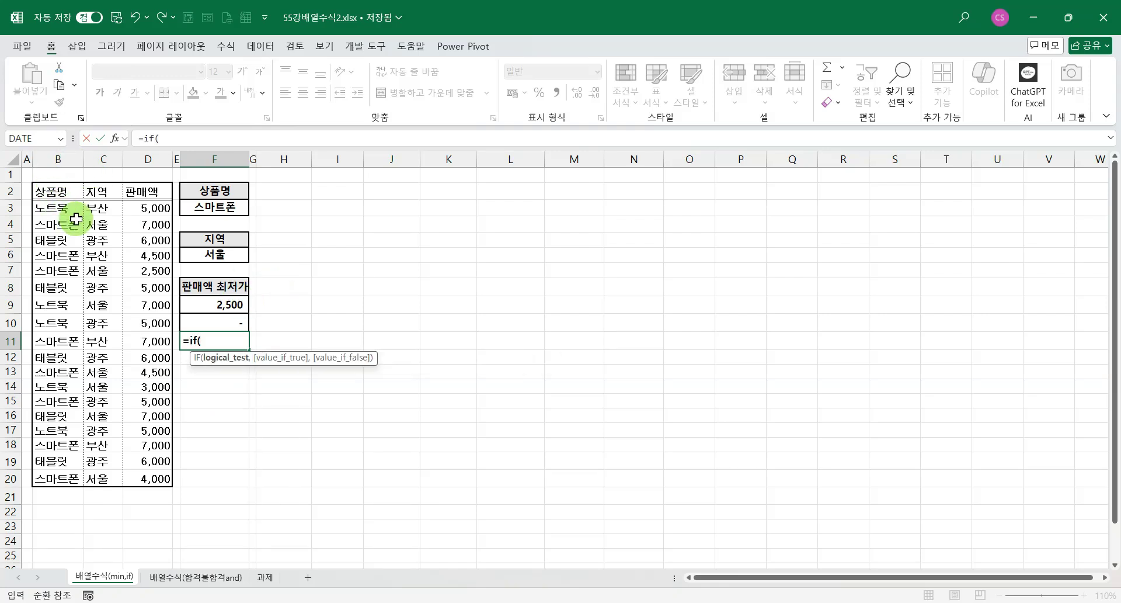
{"action": "type", "text": "("}
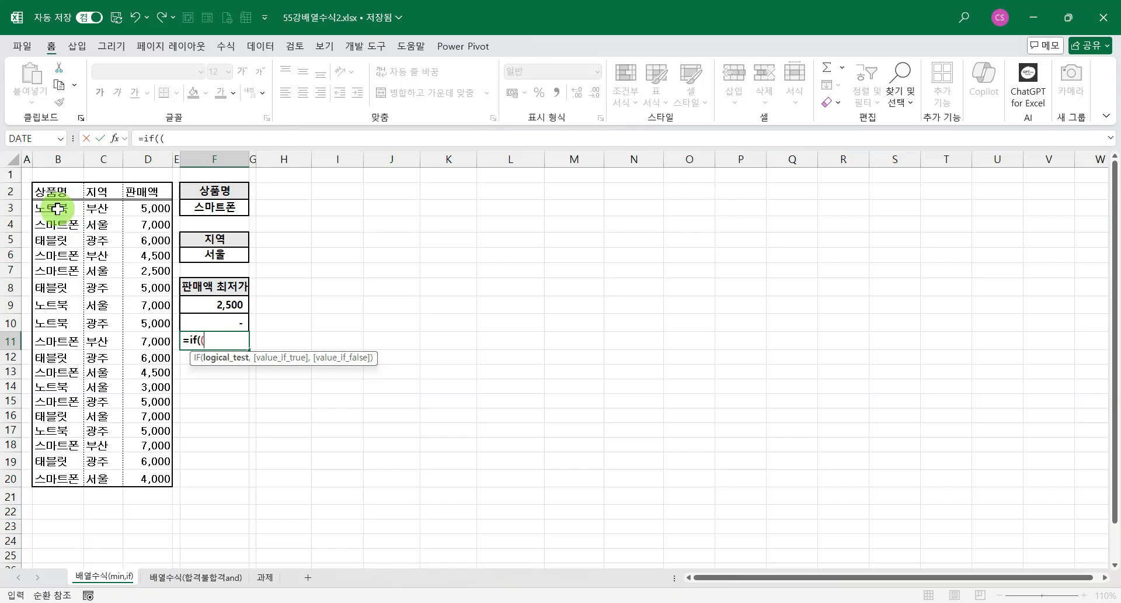
{"action": "left_click_drag", "start_coordinate": [56, 209], "coordinate": [70, 486]}
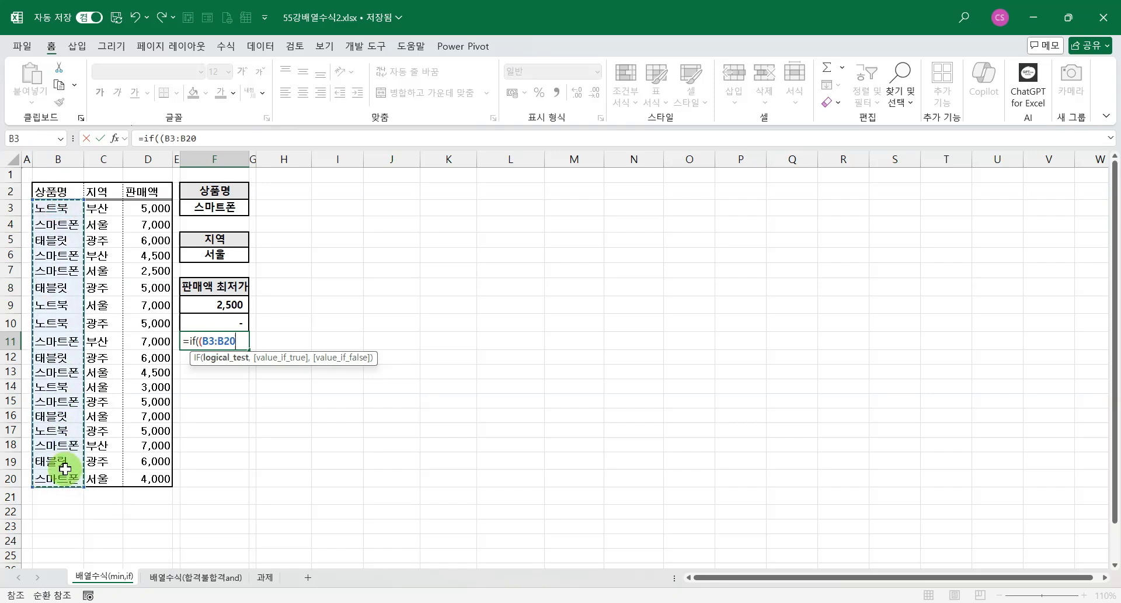
{"action": "type", "text": "="}
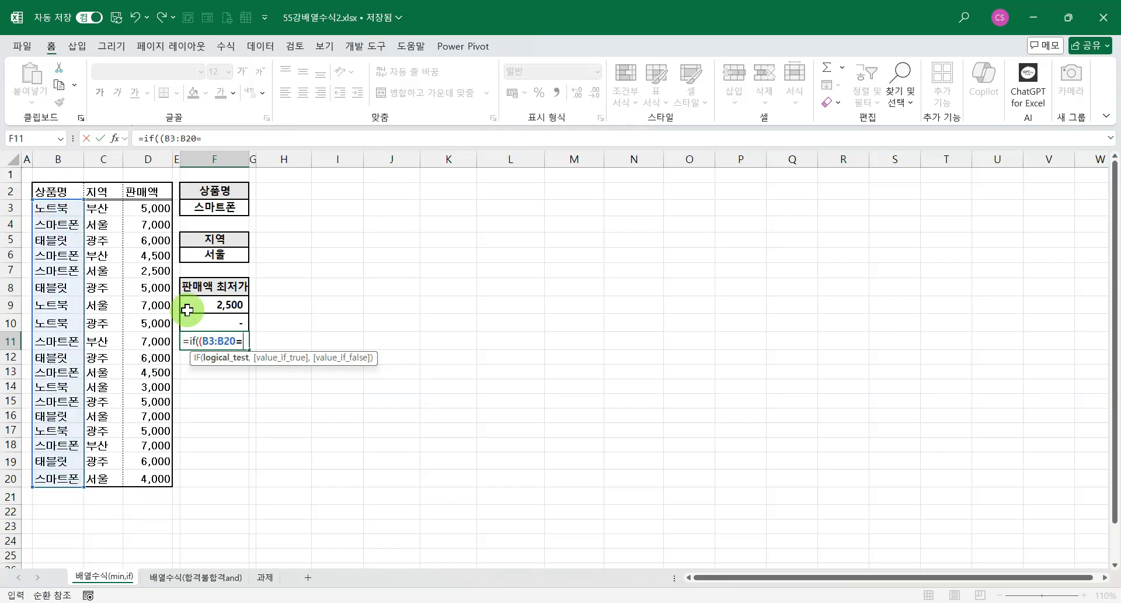
{"action": "left_click", "coordinate": [206, 204]}
{"action": "type", "text": ")*("}
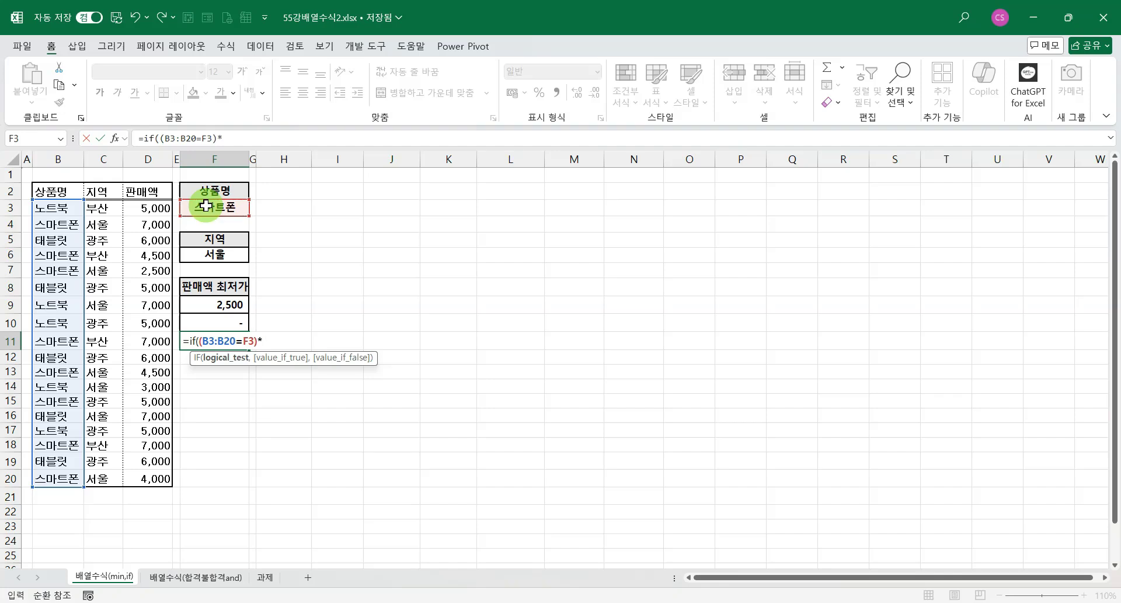
Finish the IF logical test in F11 with the region condition (C3:C20=F6) as the second factor
{"action": "left_click", "coordinate": [93, 208]}
{"action": "key", "text": "ctrl+shift+Down"}
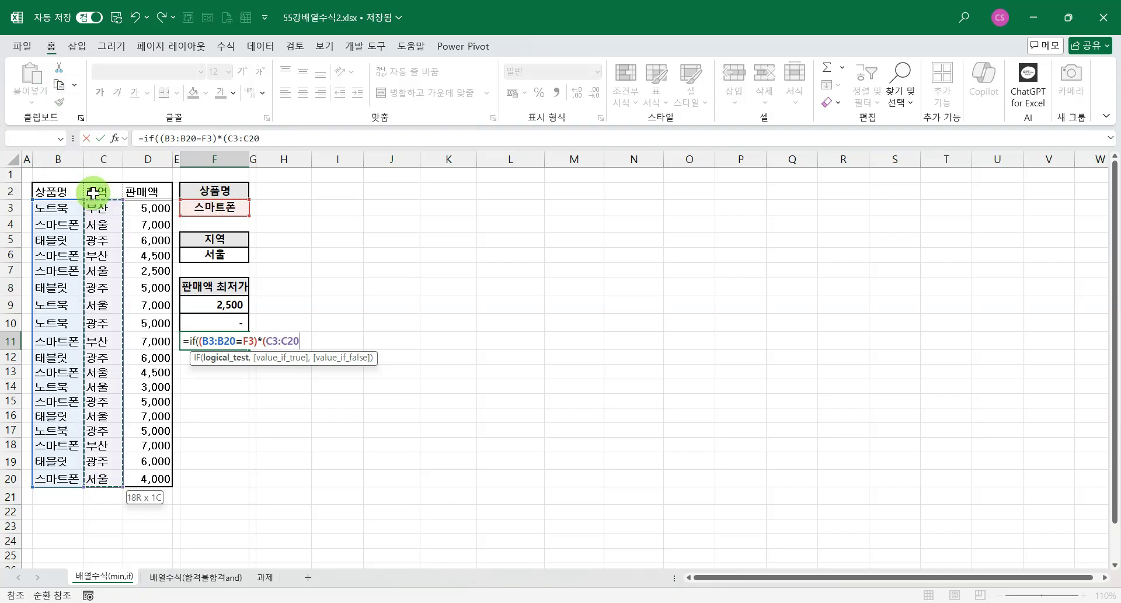
{"action": "type", "text": "="}
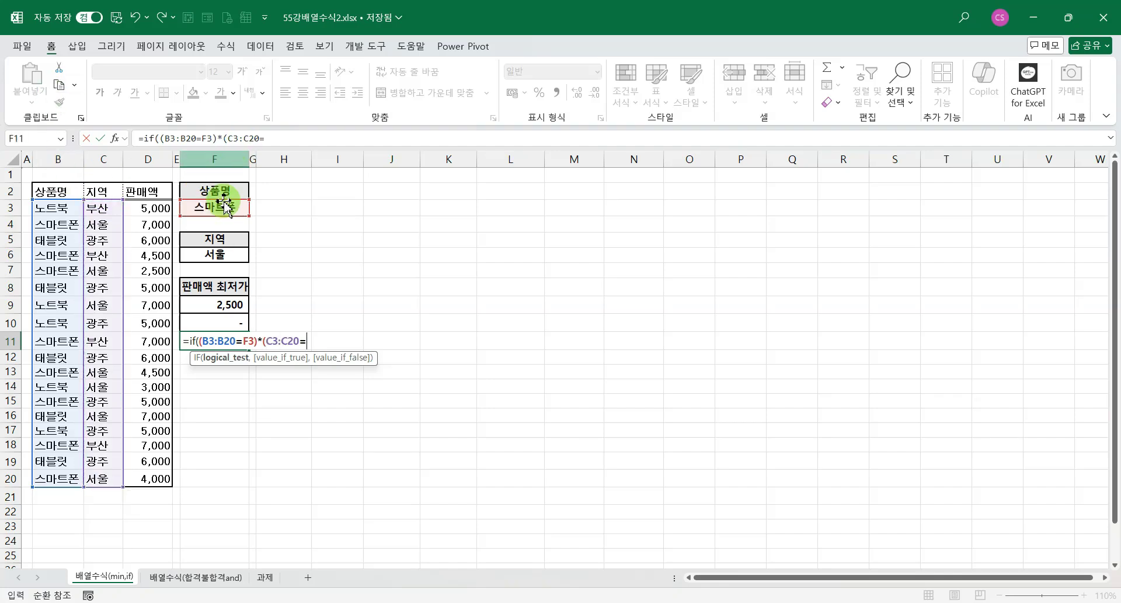
{"action": "left_click", "coordinate": [217, 255]}
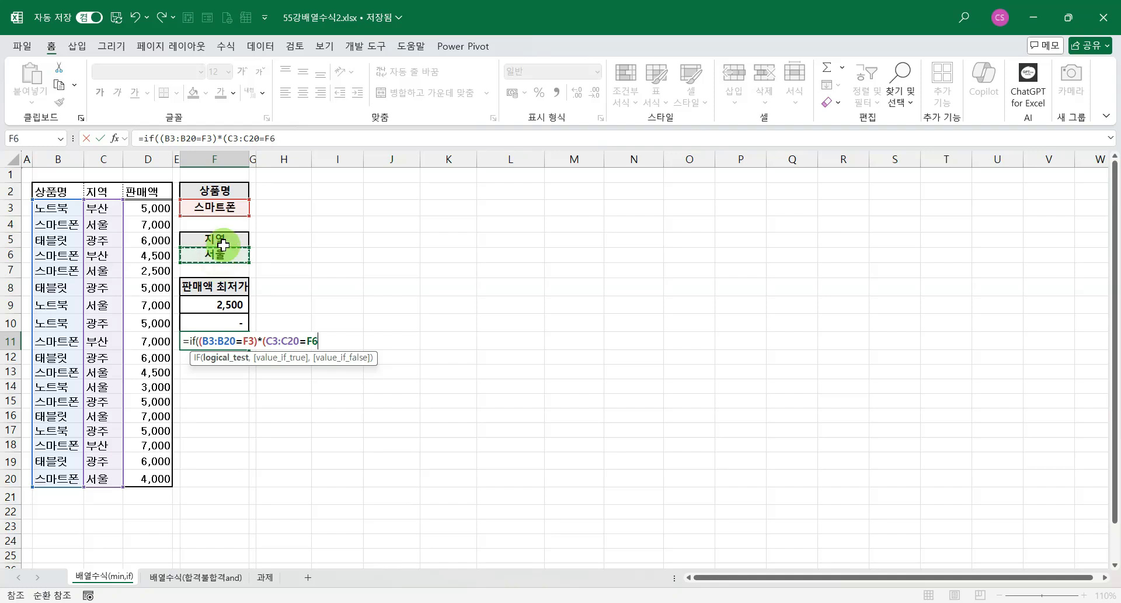
{"action": "type", "text": ")"}
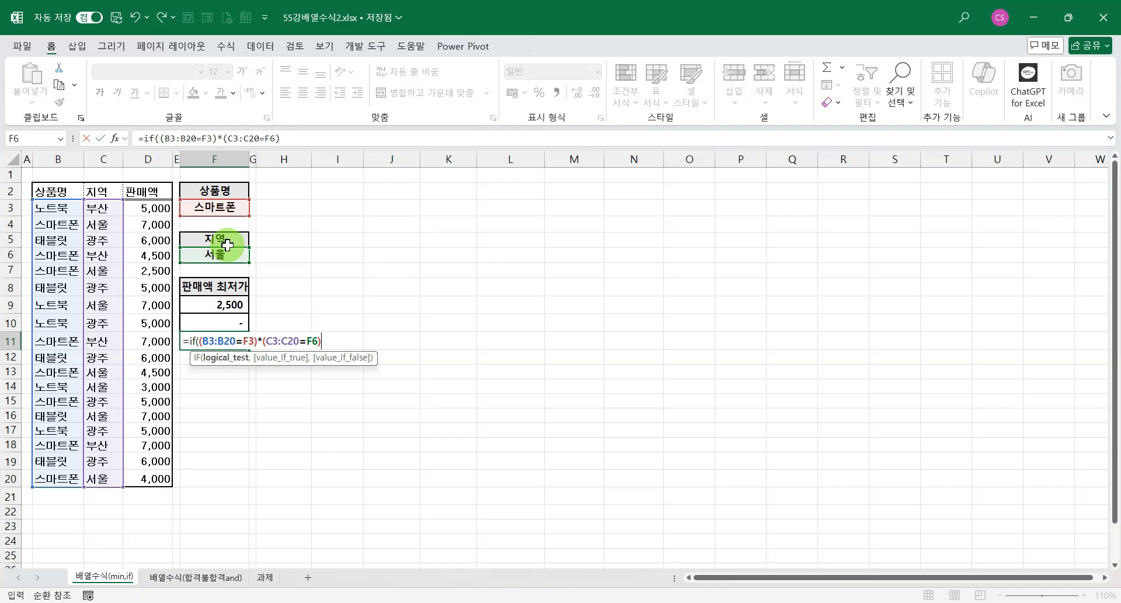
{"action": "type", "text": ","}
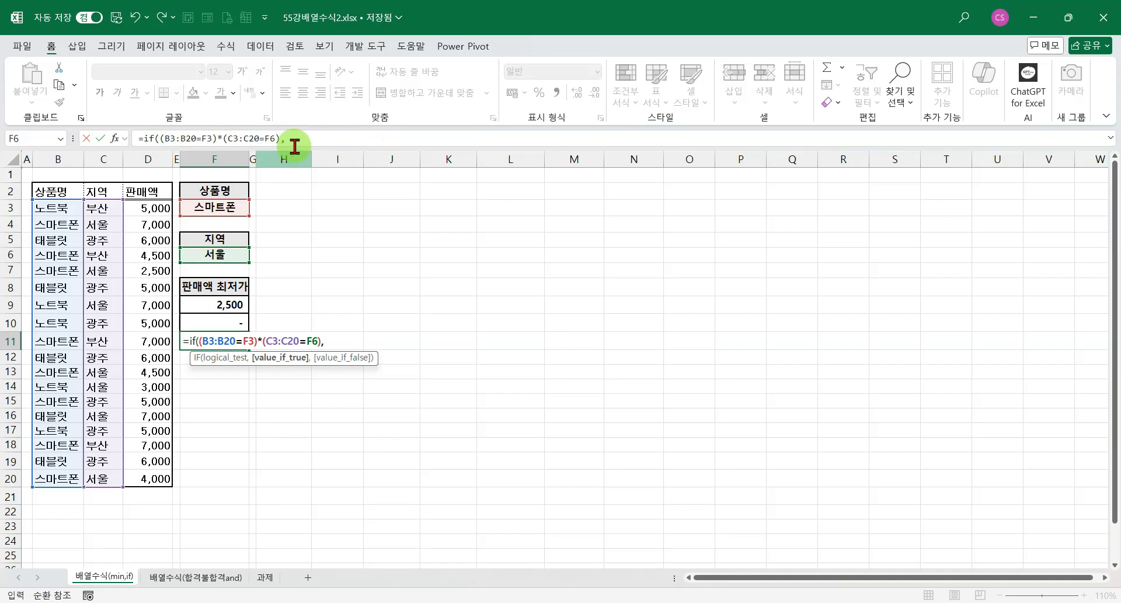
Complete the F11 IF formula with D3:D20 as the value if true, and compare its spilled results with F10
{"action": "left_click_drag", "start_coordinate": [153, 205], "coordinate": [155, 477]}
{"action": "type", "text": ")"}
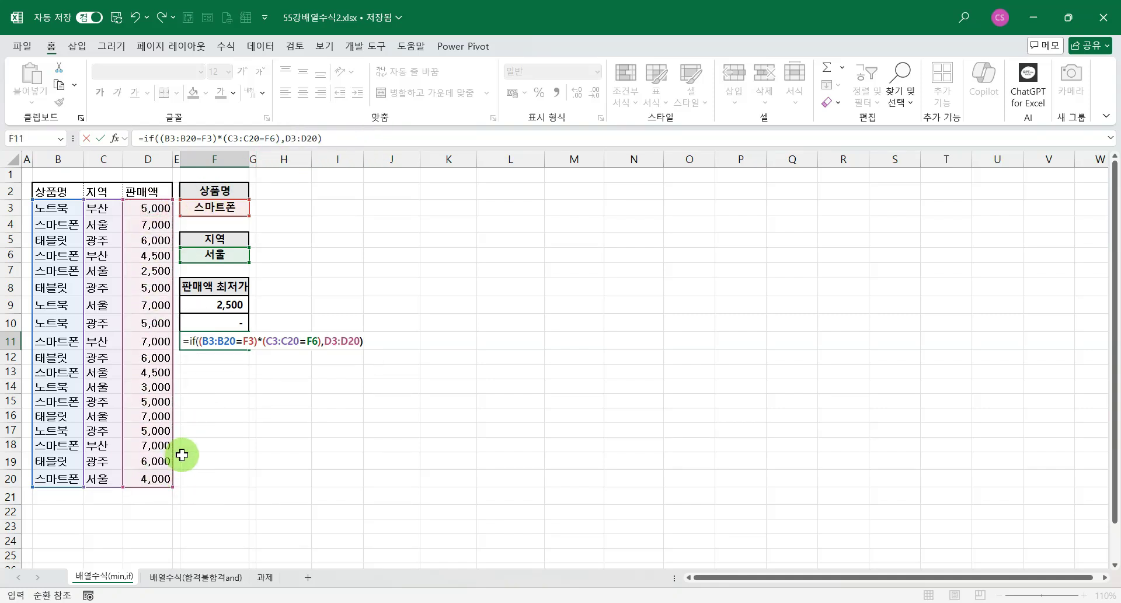
{"action": "key", "text": "Return"}
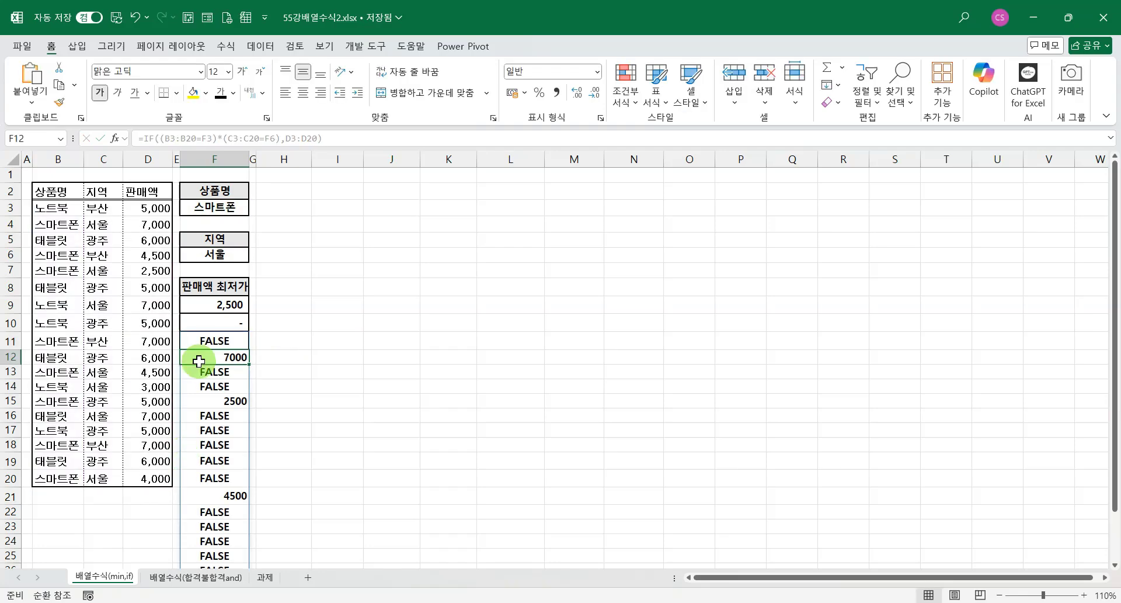
{"action": "left_click", "coordinate": [228, 342]}
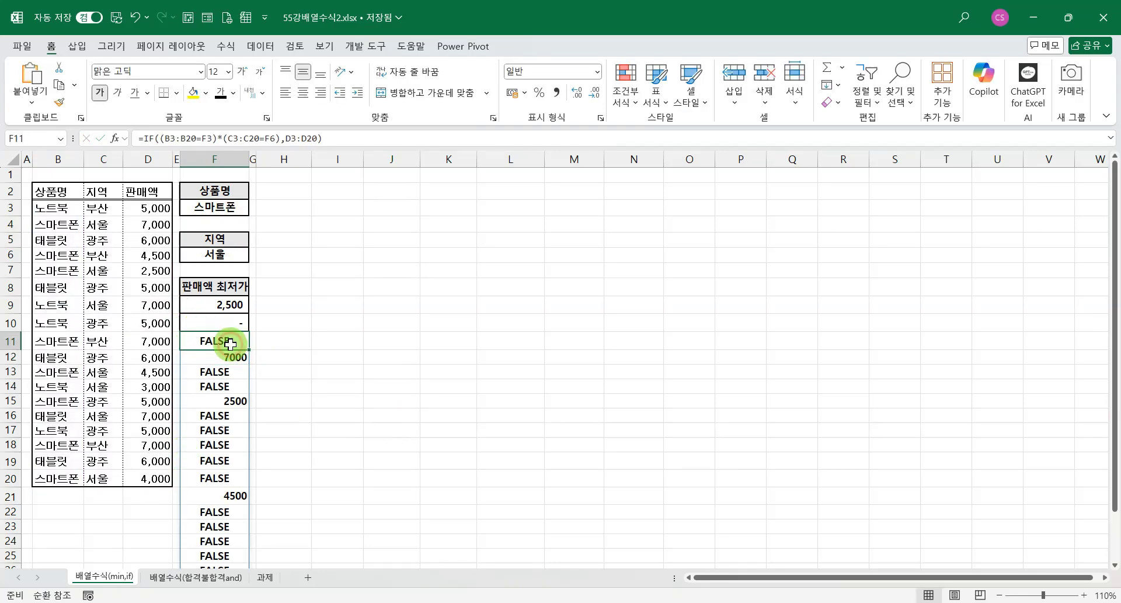
{"action": "left_click", "coordinate": [230, 352]}
{"action": "left_click", "coordinate": [233, 402]}
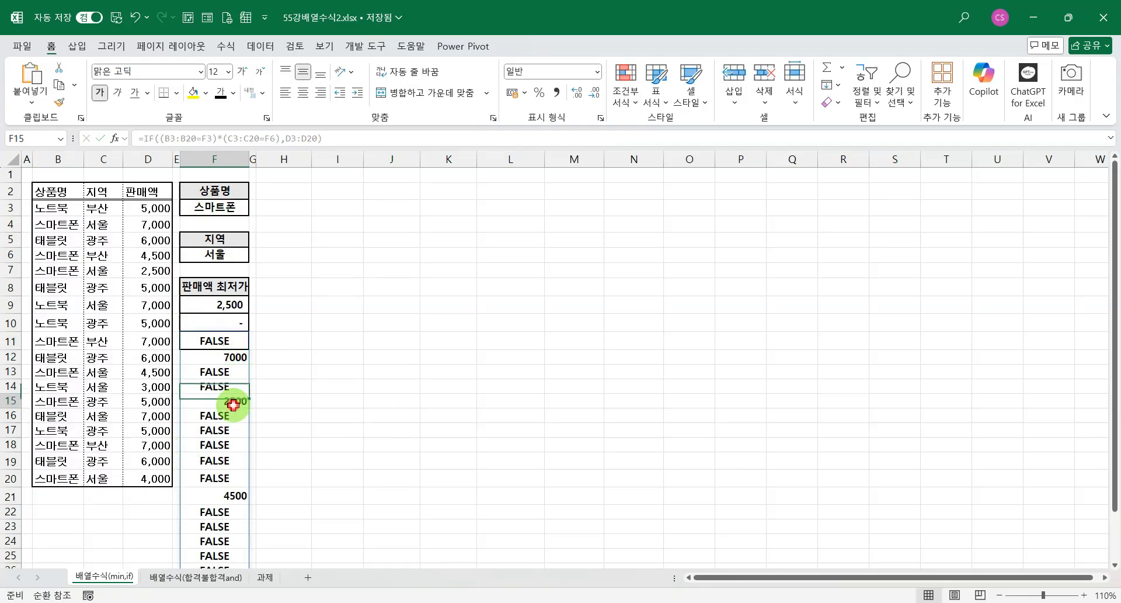
{"action": "left_click", "coordinate": [225, 322]}
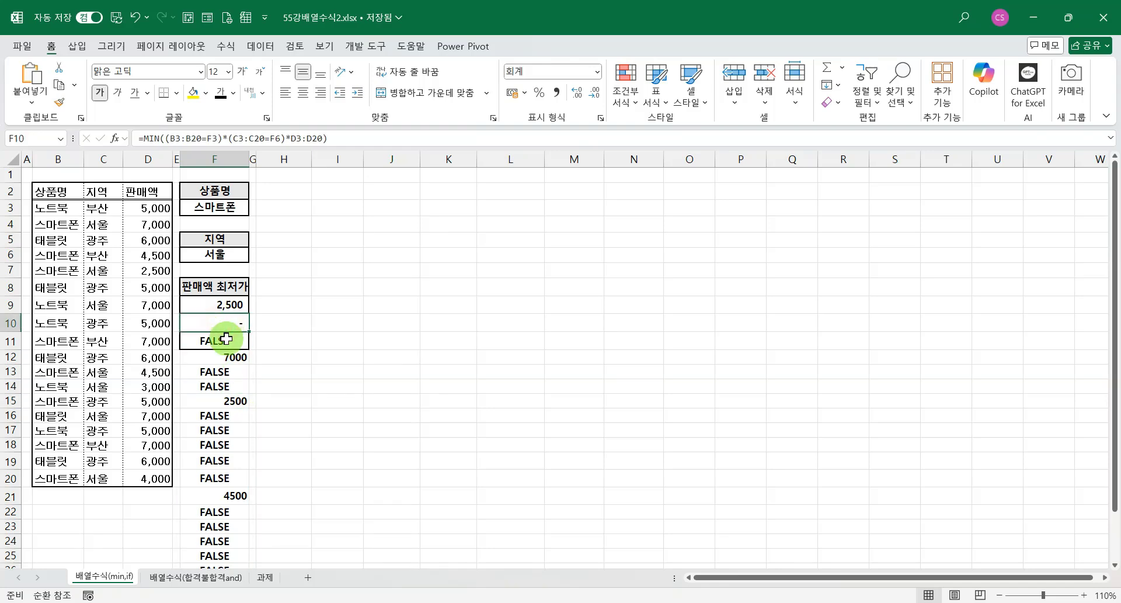
Wrap the IF formula in F11 in MIN to get =MIN(IF((B3:B20=F3)*(C3:C20=F6),D3:D20))
{"action": "left_click", "coordinate": [224, 344]}
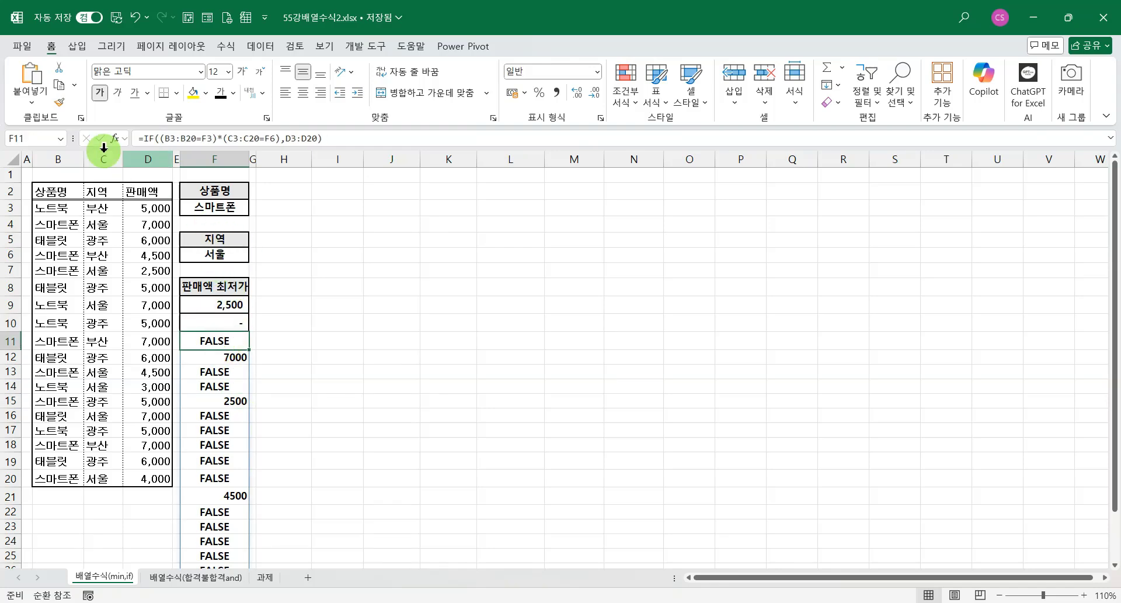
{"action": "left_click", "coordinate": [156, 138]}
{"action": "type", "text": "min"}
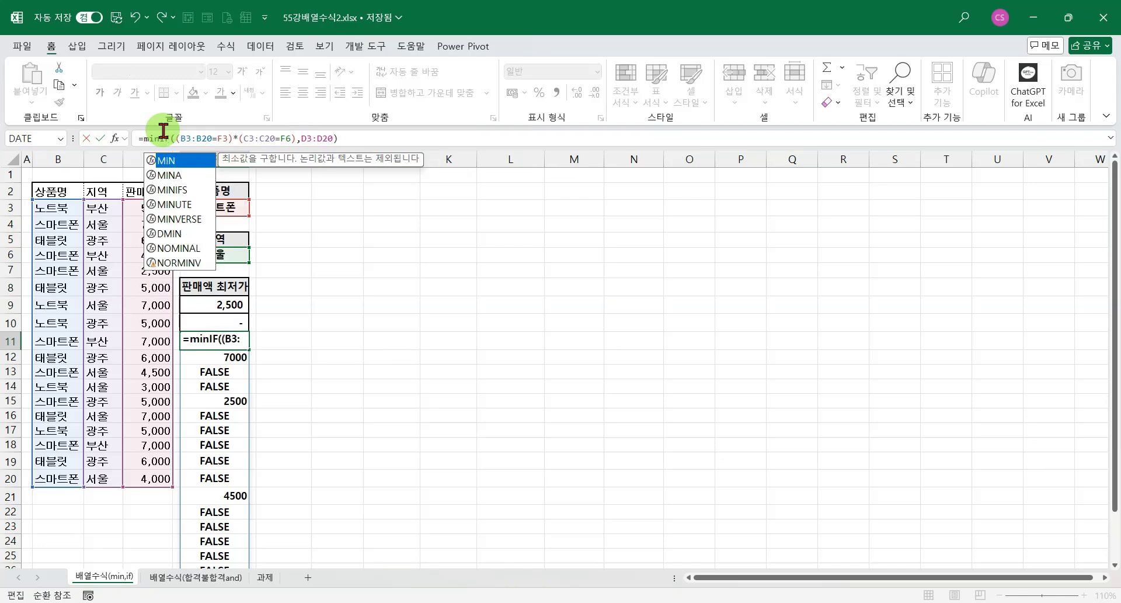
{"action": "type", "text": "("}
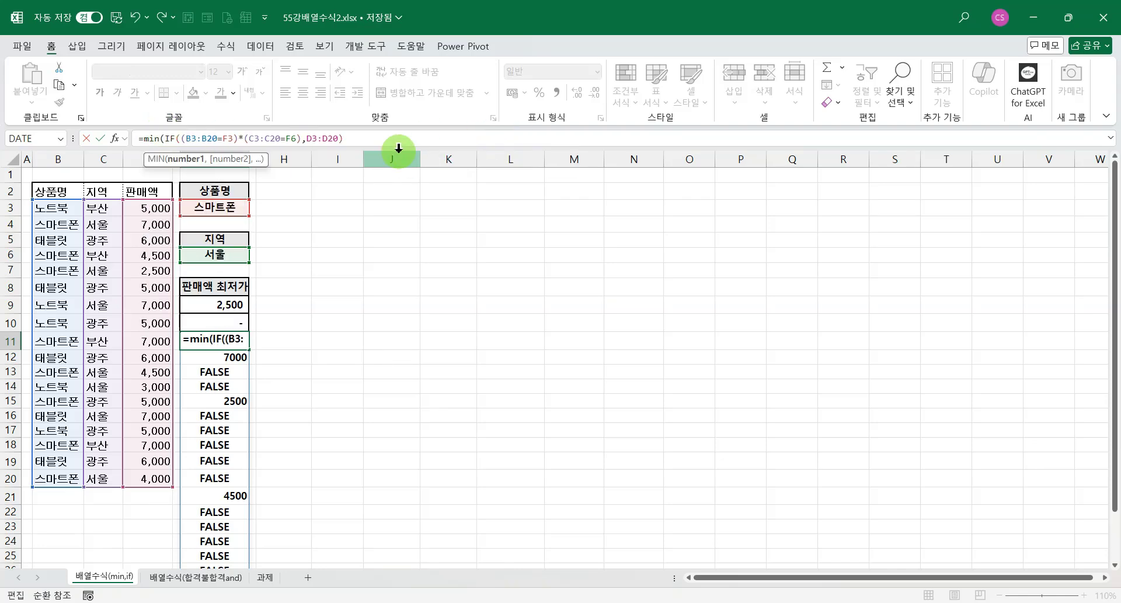
{"action": "left_click", "coordinate": [355, 138]}
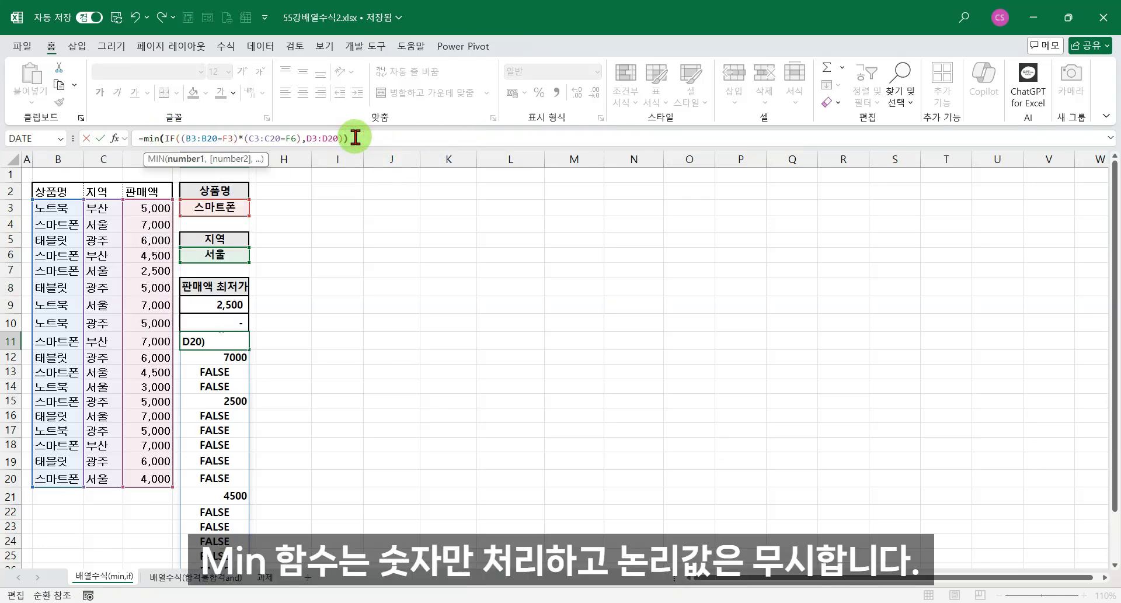
{"action": "type", "text": ")"}
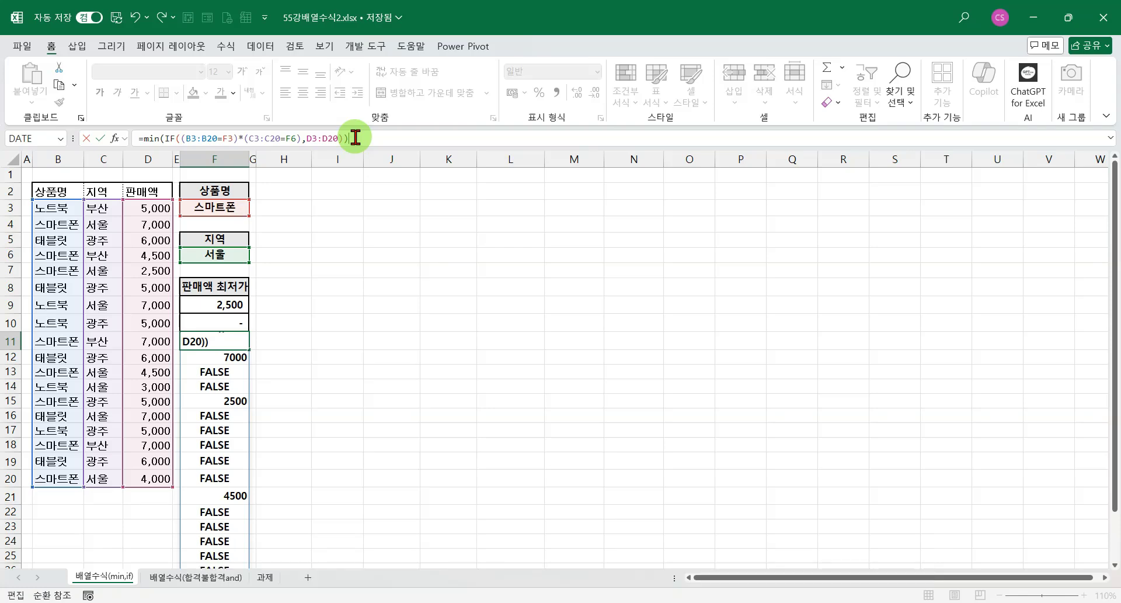
{"action": "key", "text": "Return"}
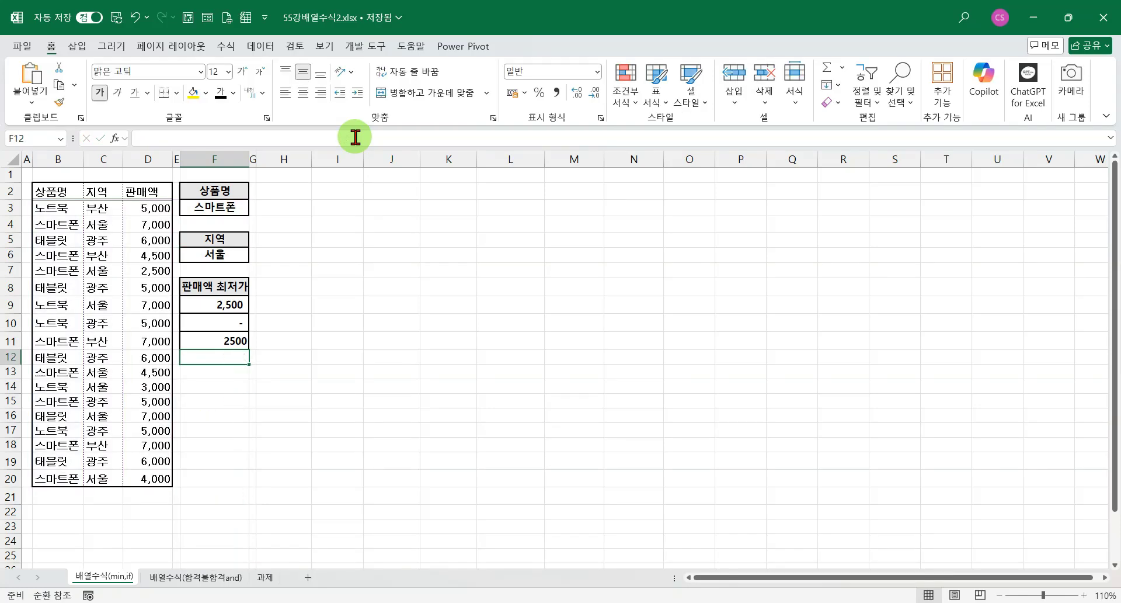
{"action": "left_click", "coordinate": [233, 341]}
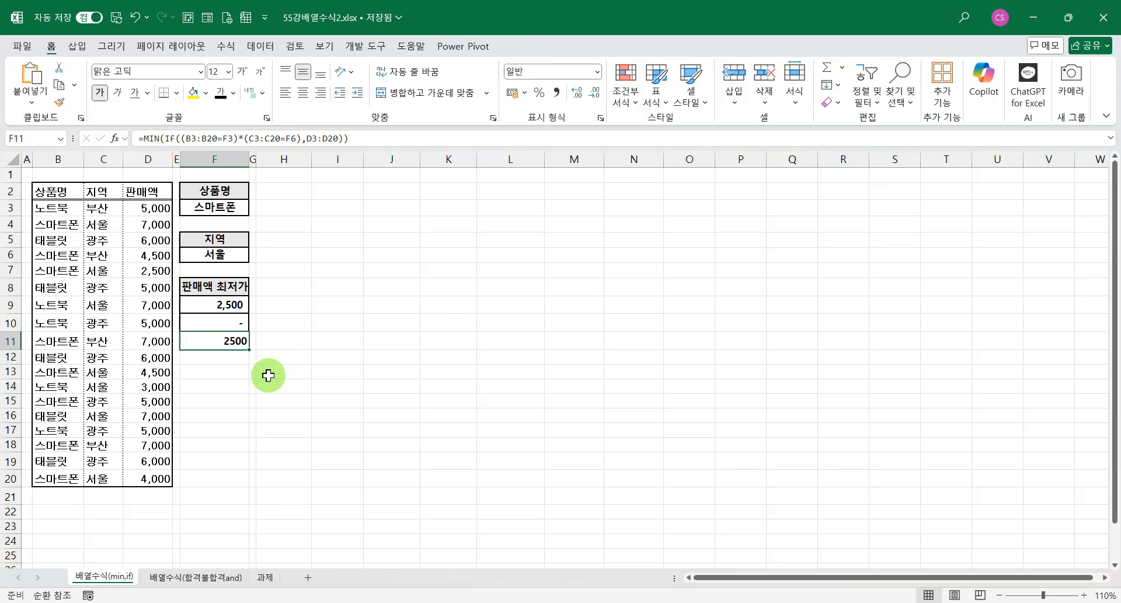
Open the 배열수식(합격불합격and) worksheet
{"action": "left_click", "coordinate": [205, 577]}
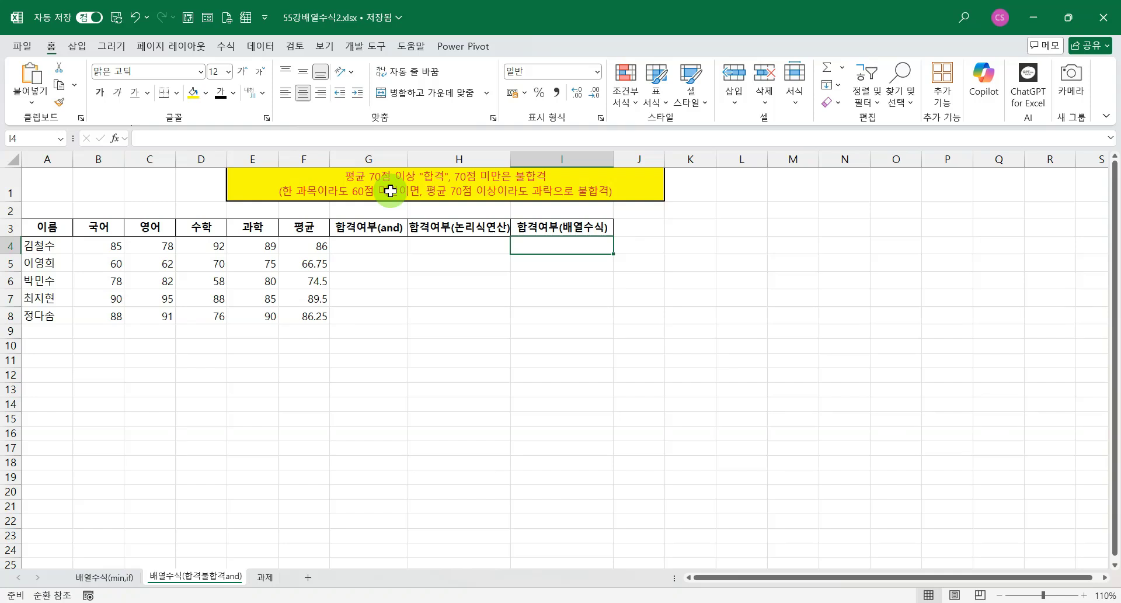
Start an AND formula in G4 requiring each subject score, B4, C4, D4 and E4, to be >=60
{"action": "left_click", "coordinate": [365, 243]}
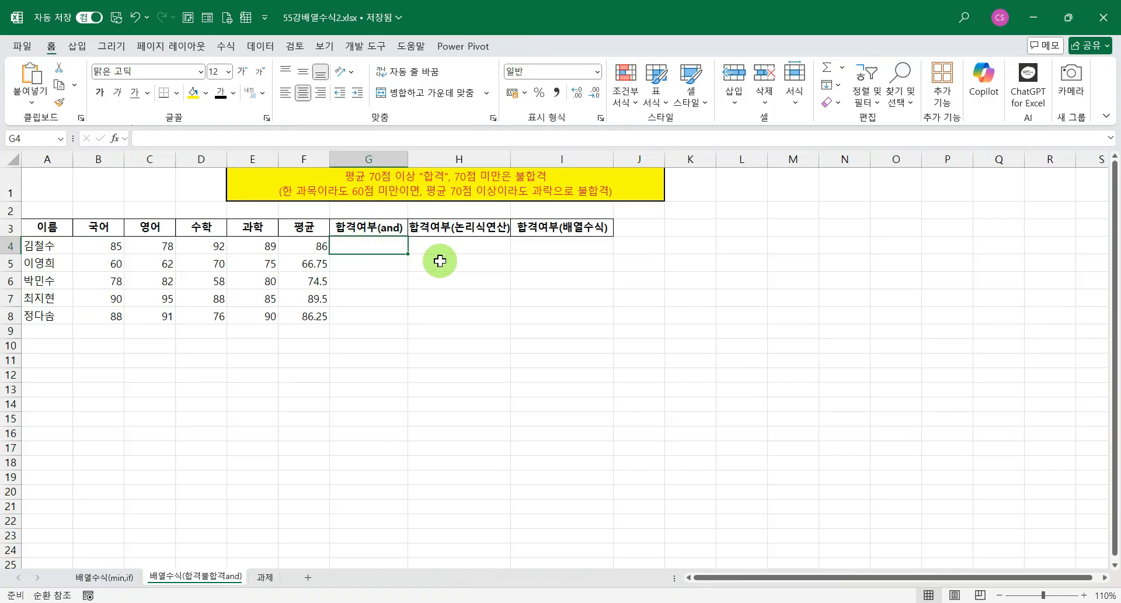
{"action": "type", "text": "=and("}
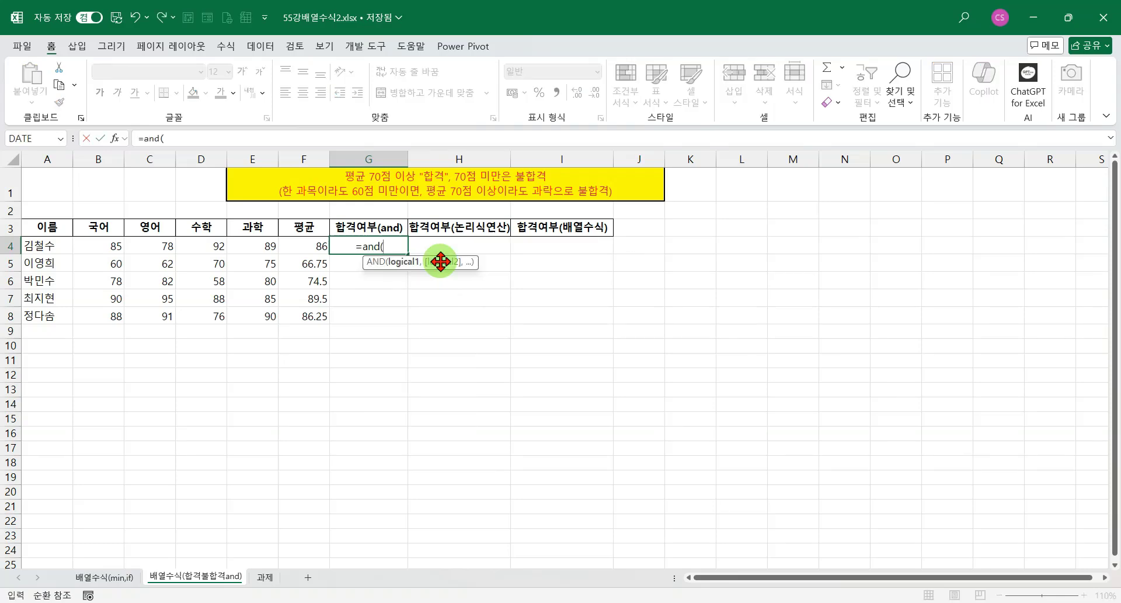
{"action": "left_click", "coordinate": [115, 245]}
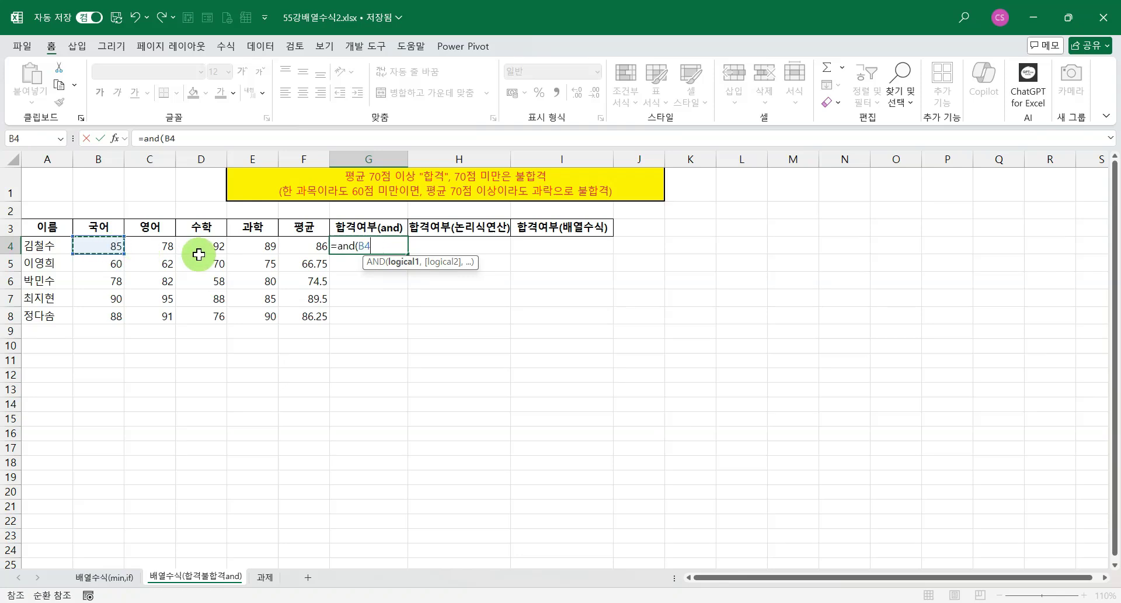
{"action": "type", "text": ">=60,"}
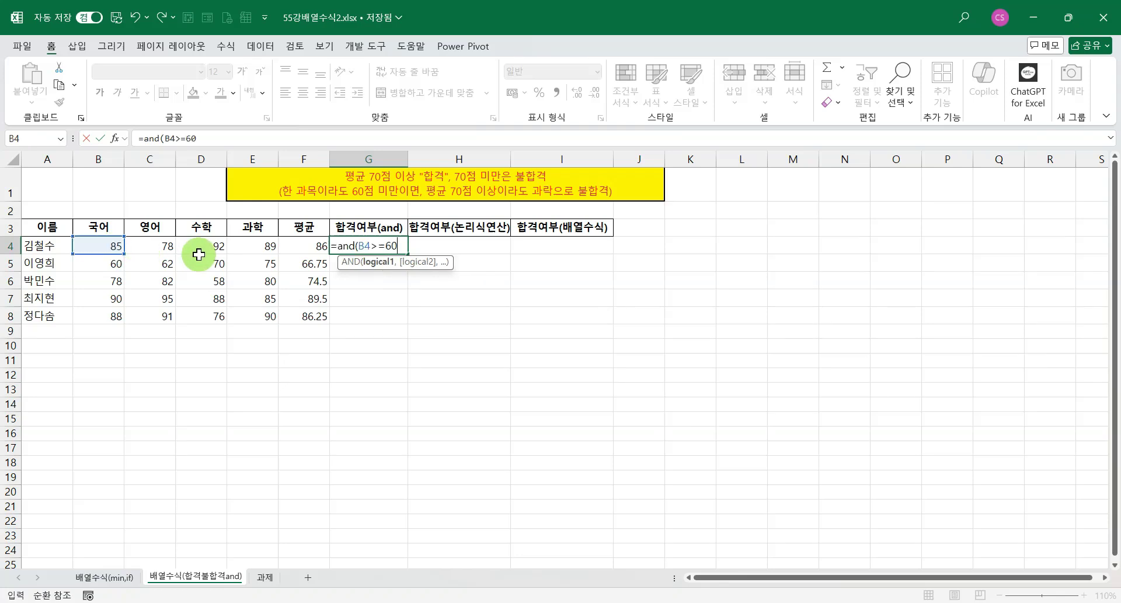
{"action": "left_click", "coordinate": [161, 247]}
{"action": "type", "text": ">"}
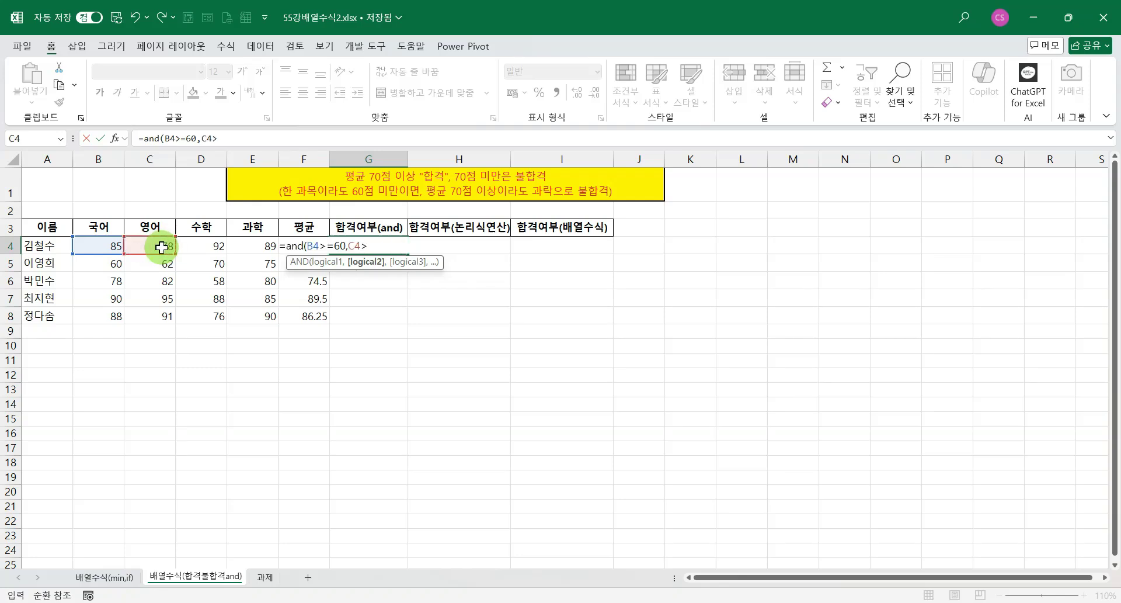
{"action": "type", "text": "=60,"}
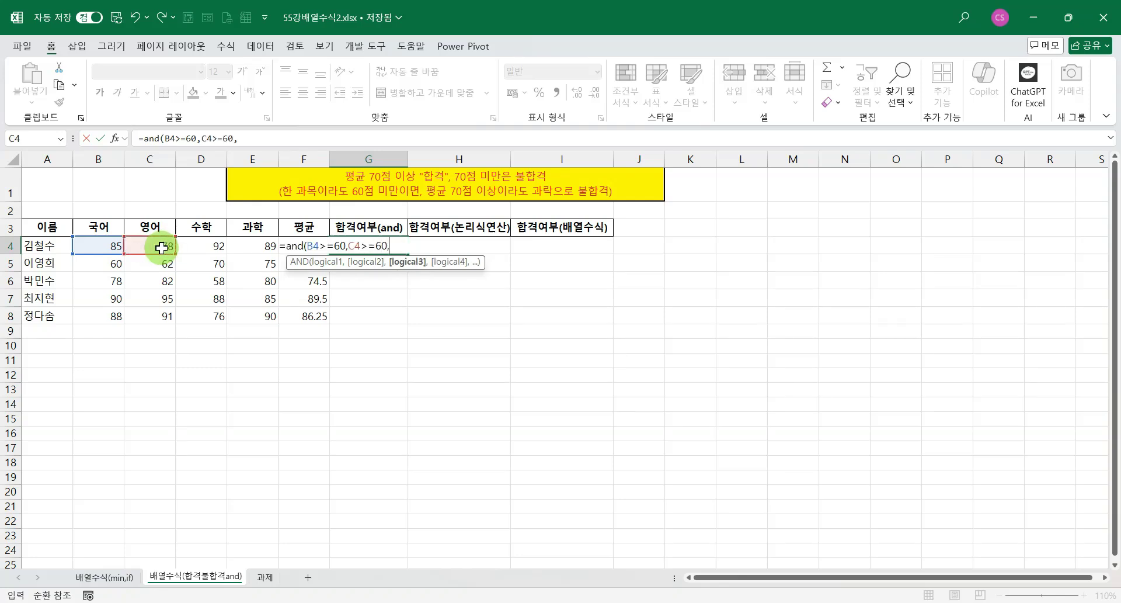
{"action": "left_click", "coordinate": [201, 249]}
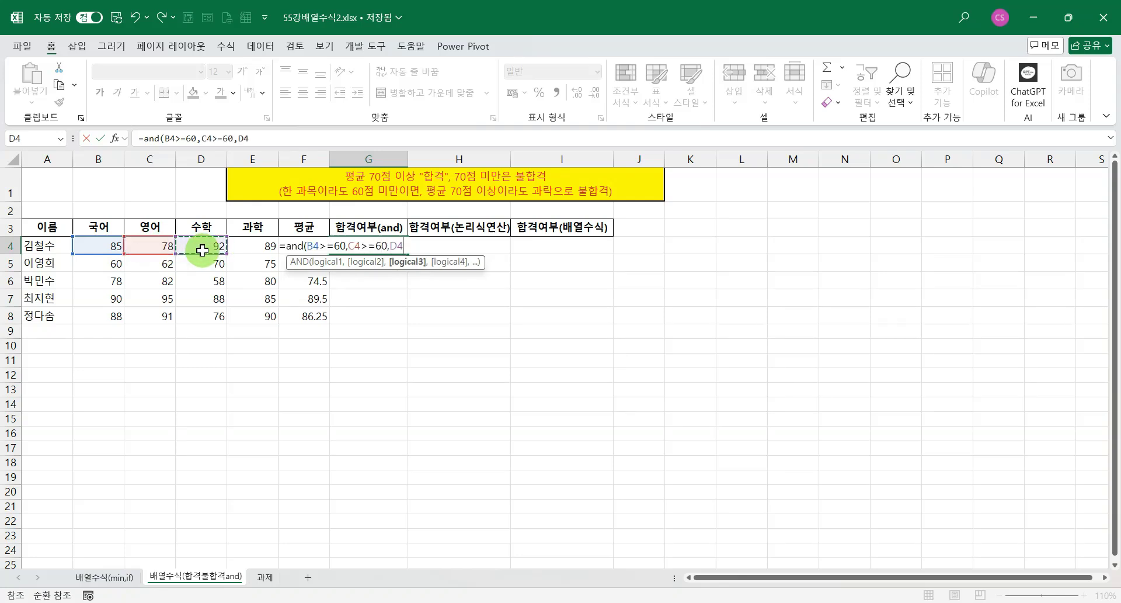
{"action": "type", "text": ">=60,"}
{"action": "left_click", "coordinate": [270, 246]}
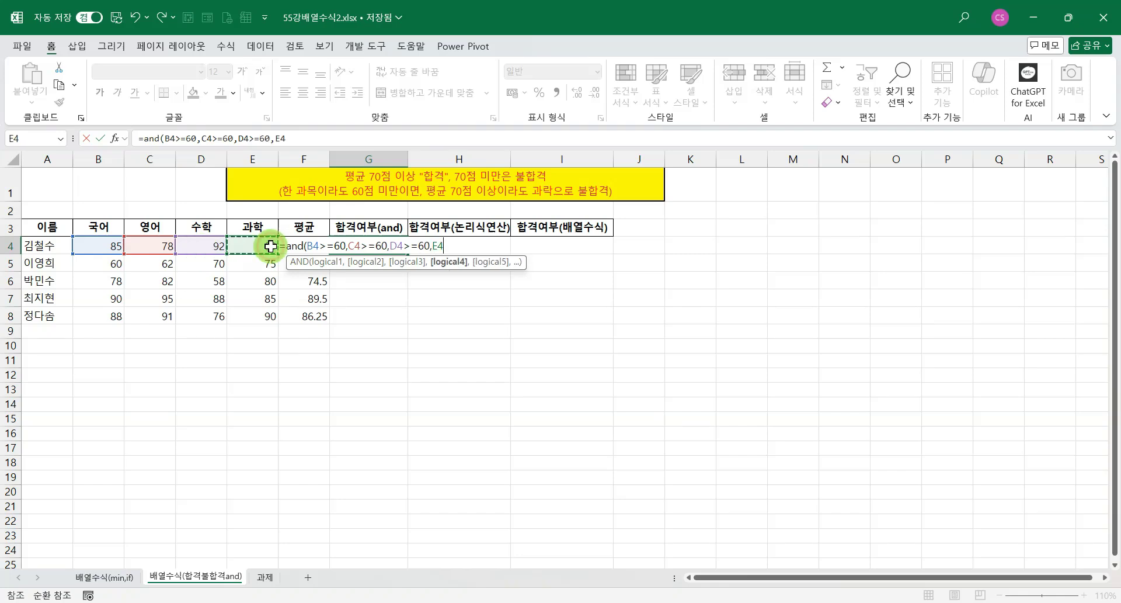
{"action": "type", "text": ">=60,"}
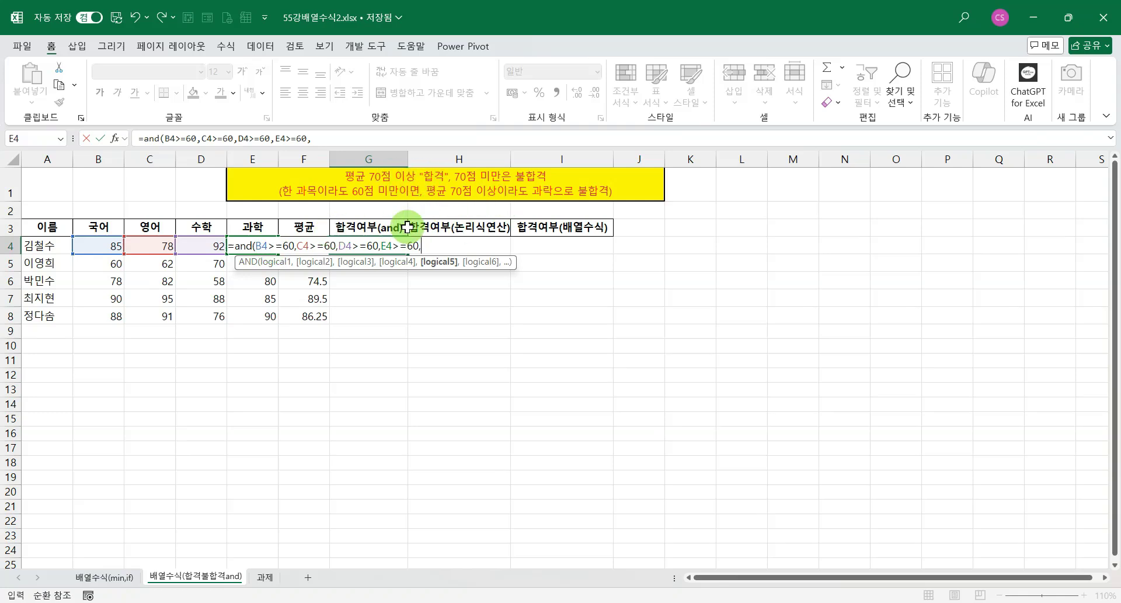
Complete the AND formula in G4 with the average condition F4>=70
{"action": "left_click", "coordinate": [299, 226]}
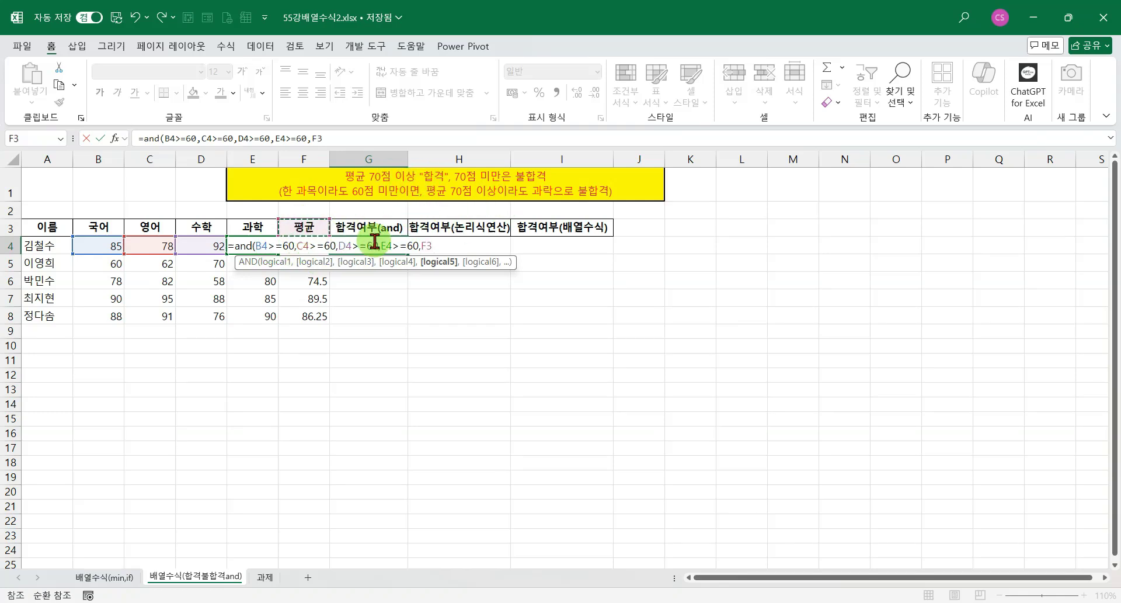
{"action": "key", "text": "Down"}
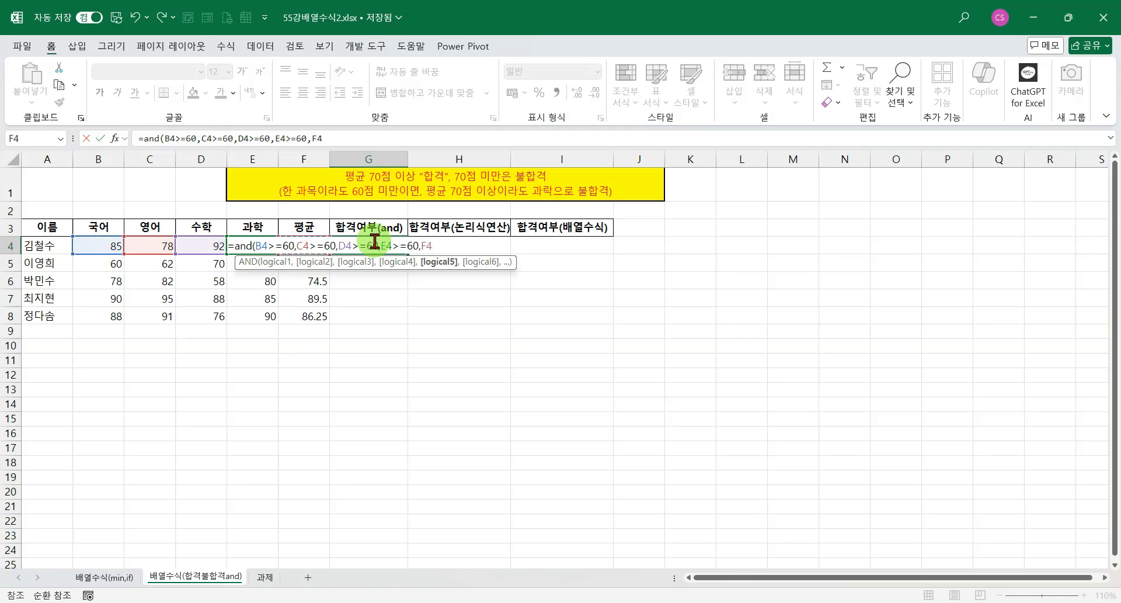
{"action": "type", "text": ">=70)"}
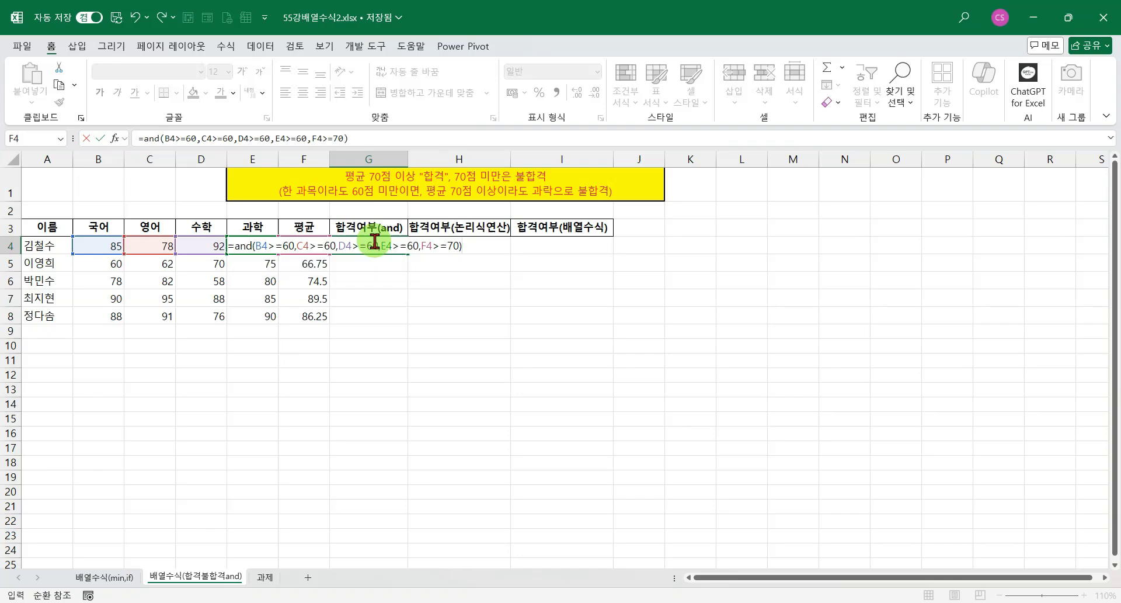
{"action": "key", "text": "Return"}
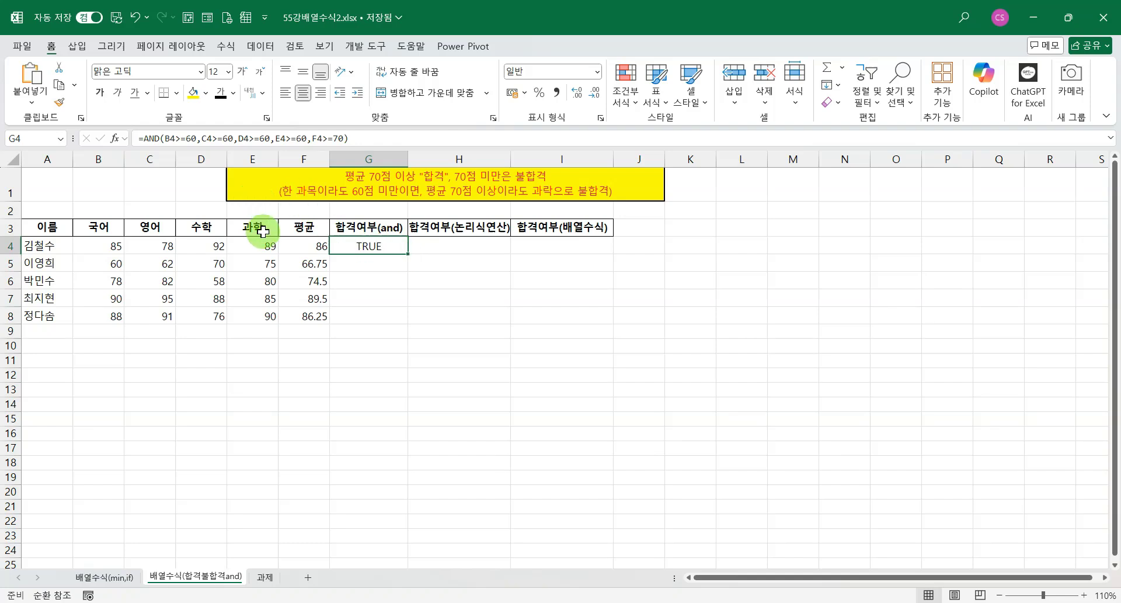
Wrap the AND formula in G4 in IF with "합격" if true and "불합격" if false, and fill it down to G8
{"action": "left_click", "coordinate": [147, 140]}
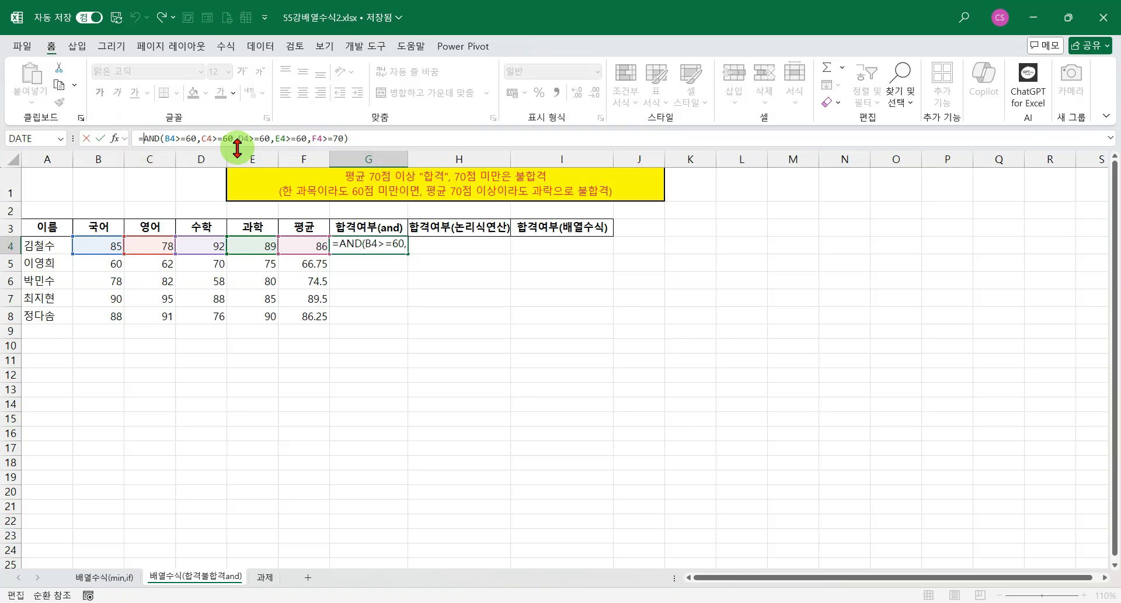
{"action": "type", "text": "if("}
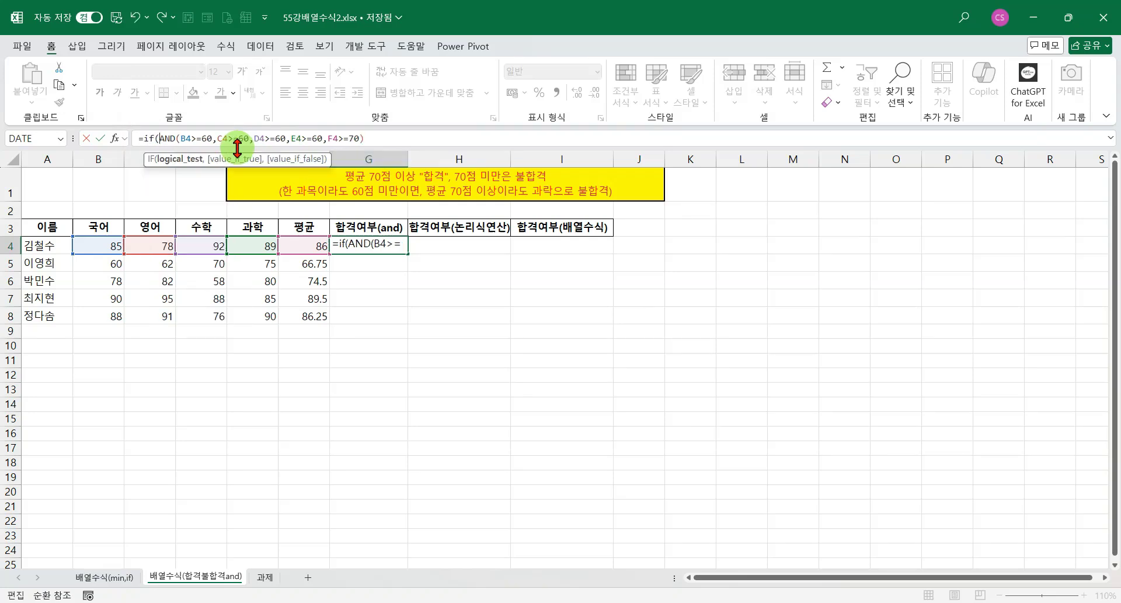
{"action": "left_click", "coordinate": [376, 137]}
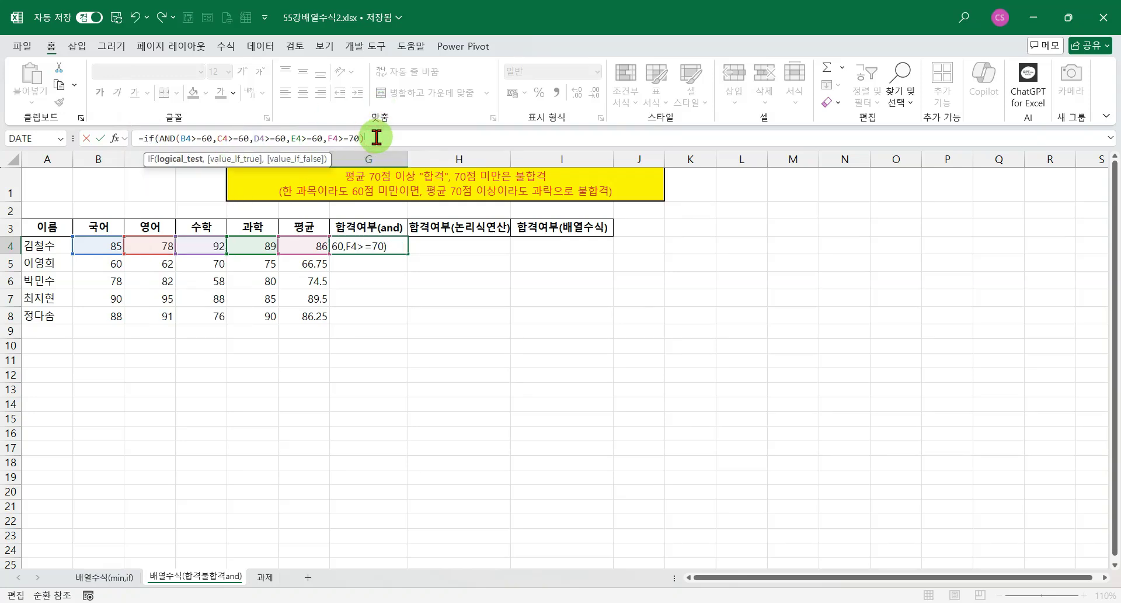
{"action": "type", "text": ",\""}
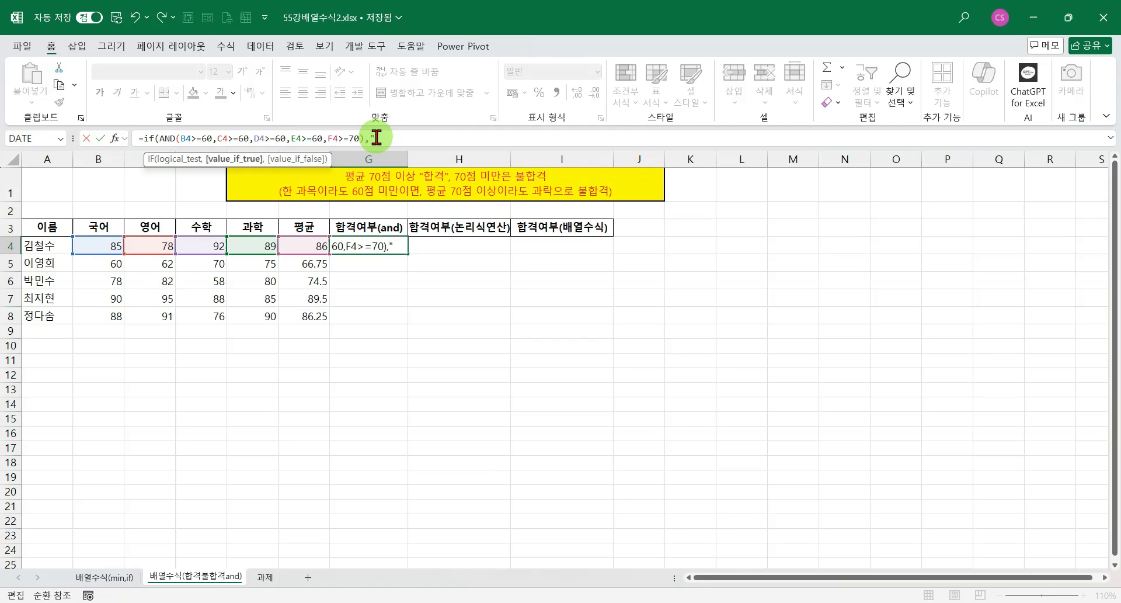
{"action": "type", "text": "합겨"}
{"action": "type", "text": "ㄱ\","}
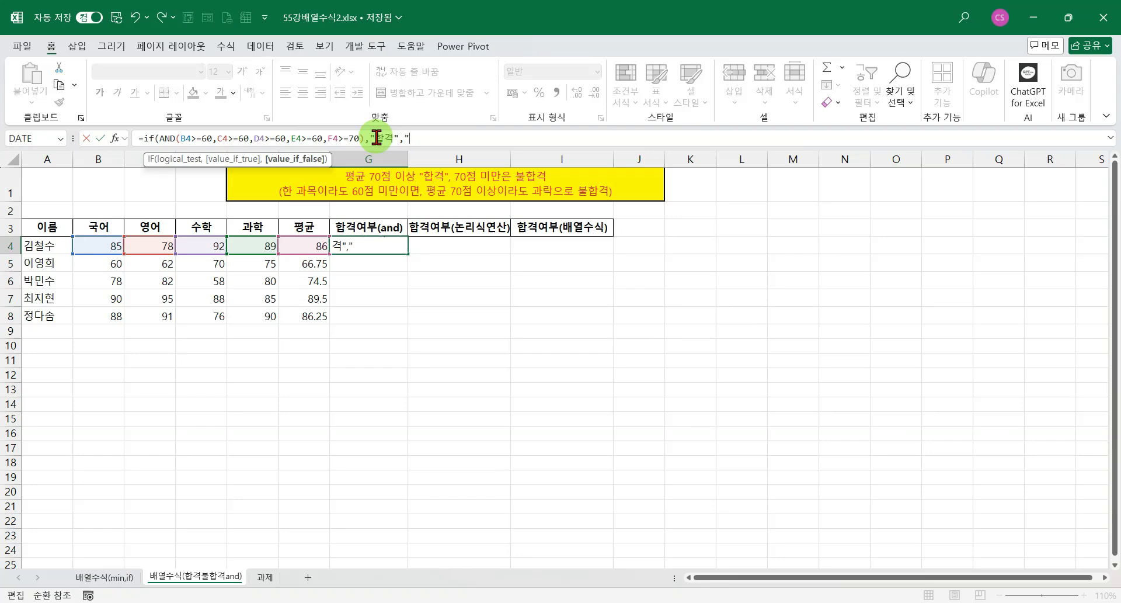
{"action": "type", "text": "\"불합격\")"}
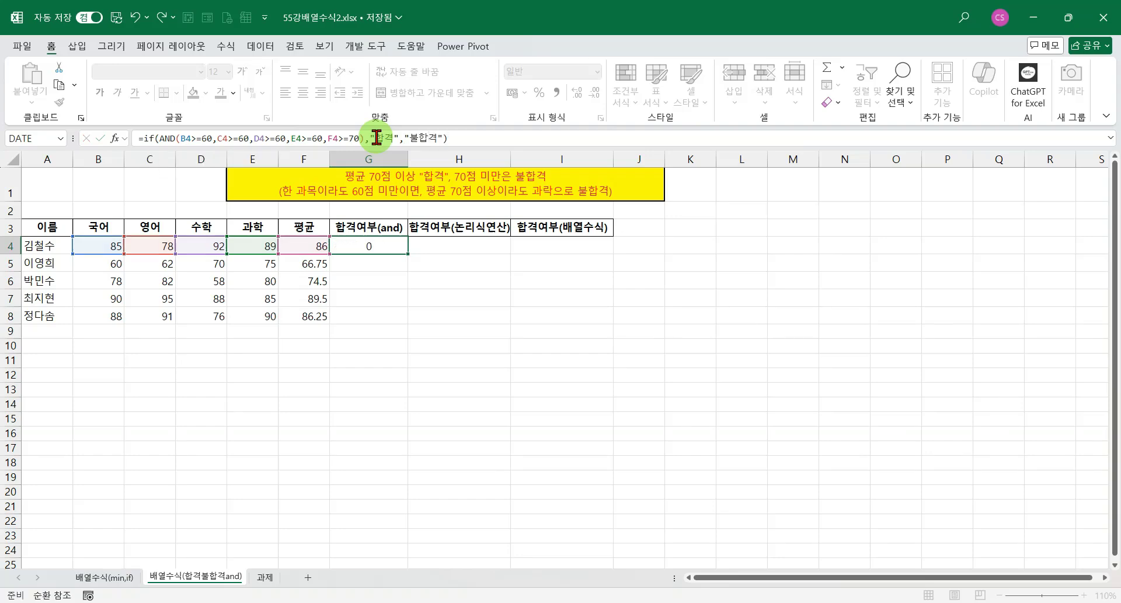
{"action": "key", "text": "Return"}
{"action": "left_click", "coordinate": [387, 244]}
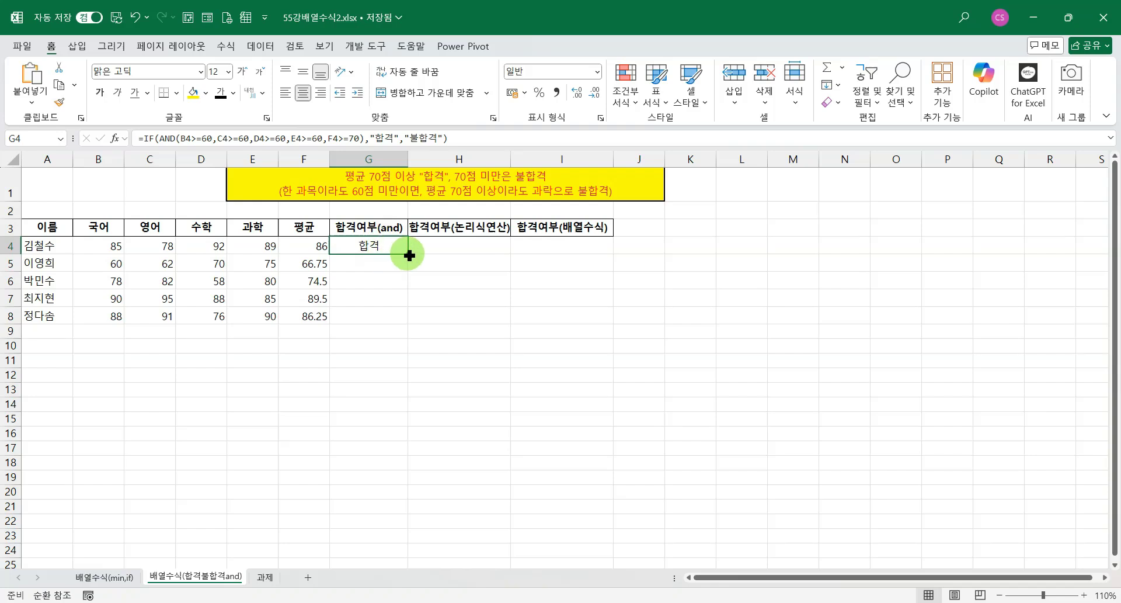
{"action": "double_click", "coordinate": [408, 254]}
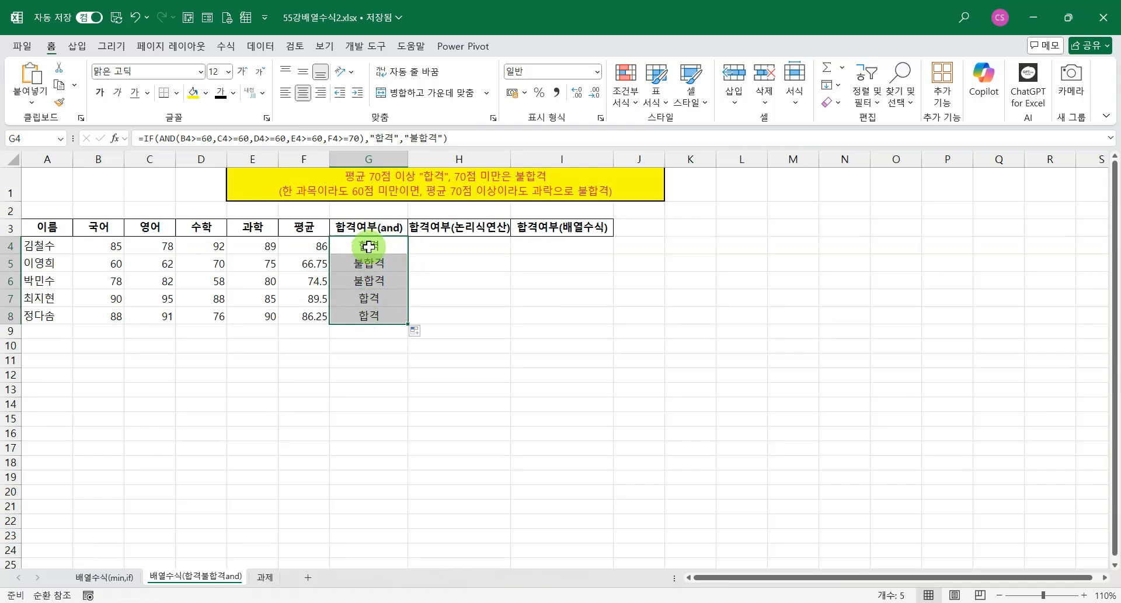
Check the pass/fail results in G4:G6 against the averages and subject scores of rows 5 and 6
{"action": "left_click", "coordinate": [368, 245]}
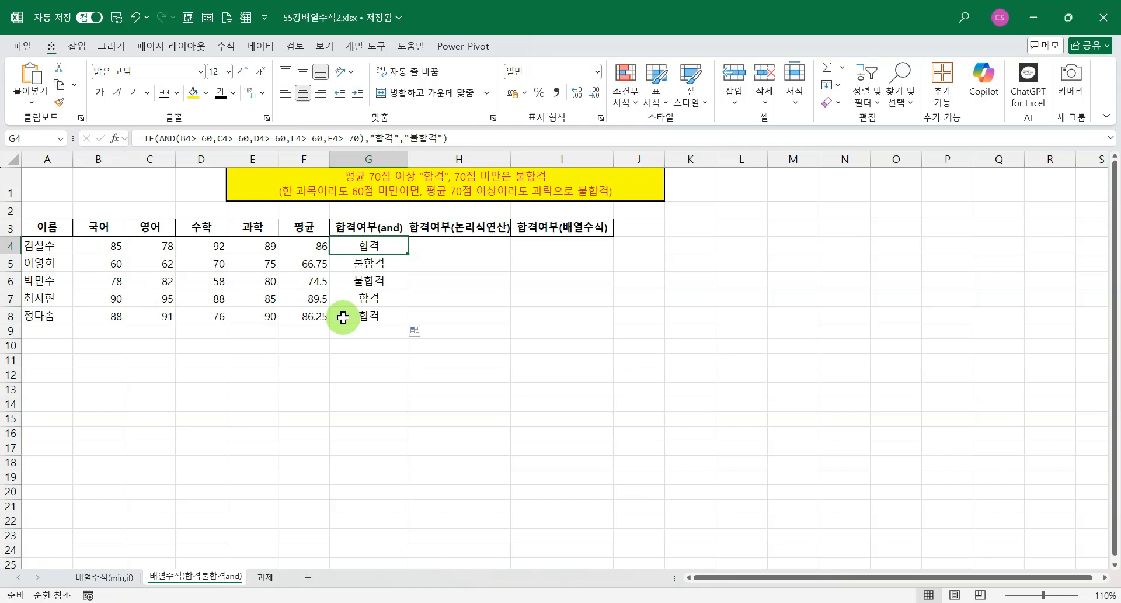
{"action": "left_click", "coordinate": [370, 258]}
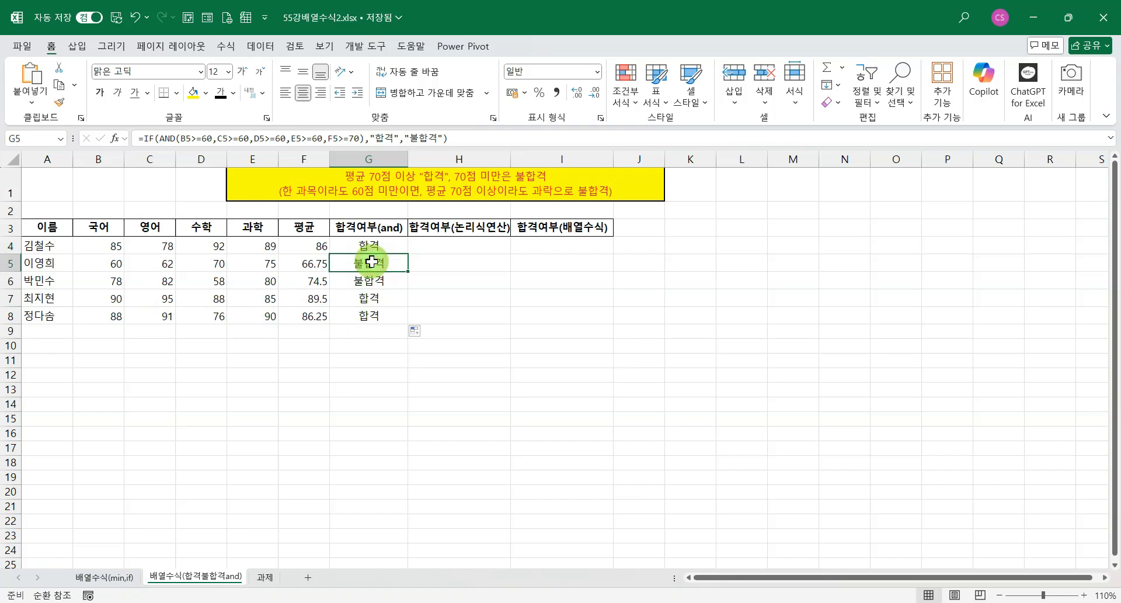
{"action": "left_click", "coordinate": [308, 264]}
{"action": "left_click", "coordinate": [381, 264]}
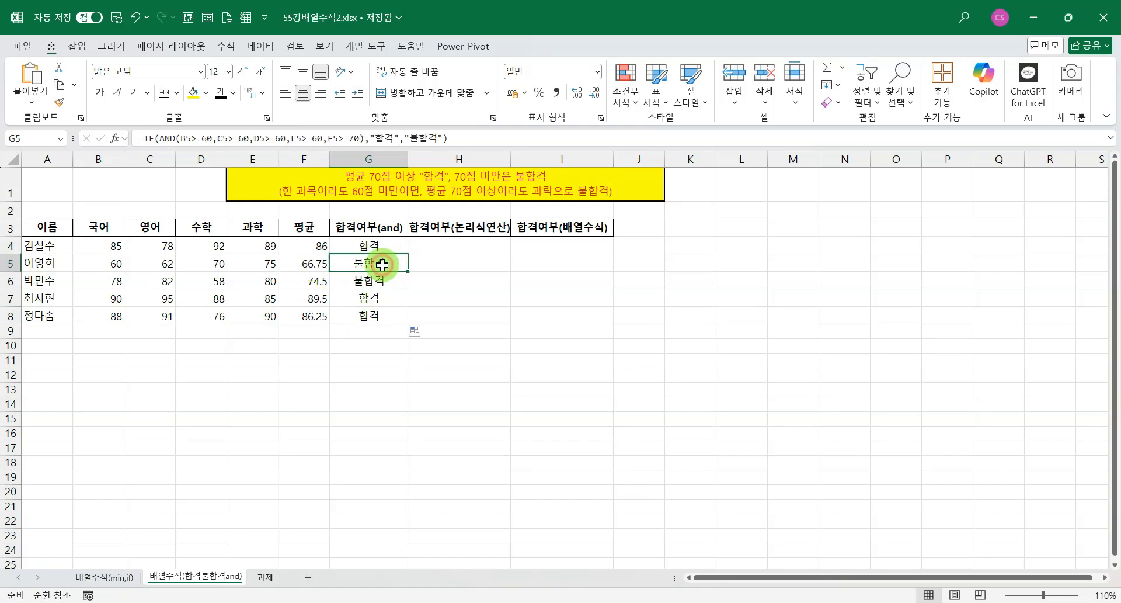
{"action": "left_click", "coordinate": [39, 265]}
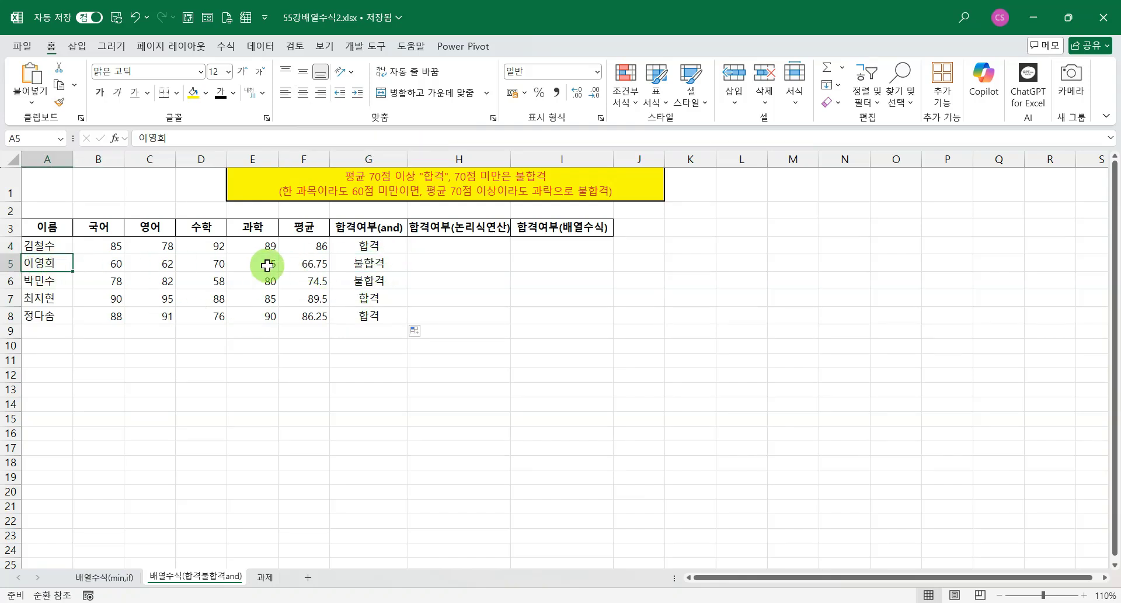
{"action": "left_click", "coordinate": [366, 264]}
{"action": "left_click_drag", "start_coordinate": [344, 273], "coordinate": [313, 285]}
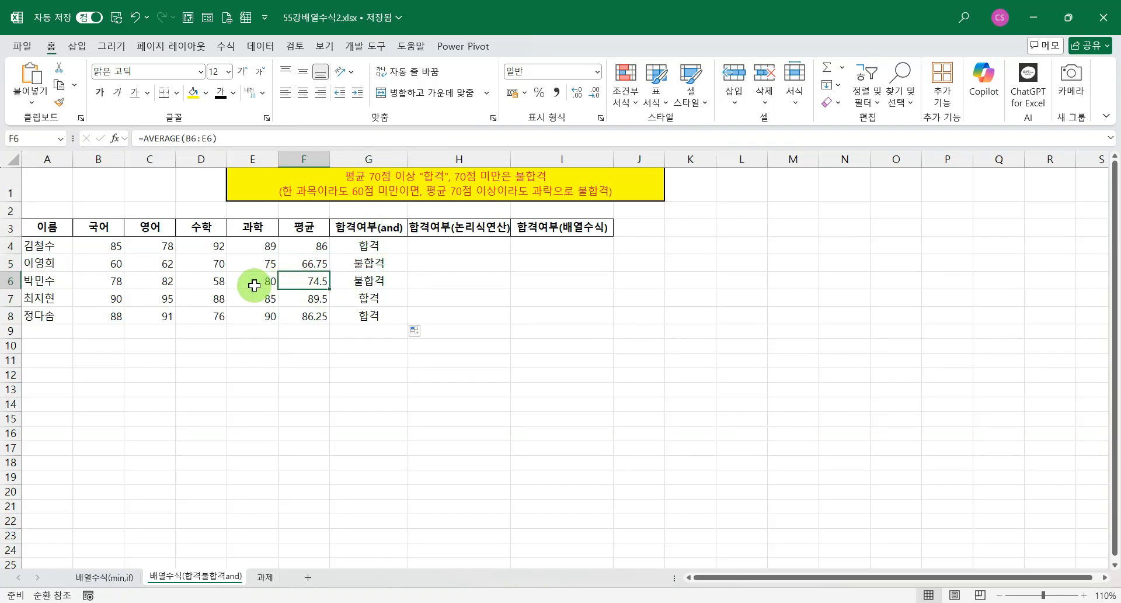
{"action": "left_click", "coordinate": [210, 285]}
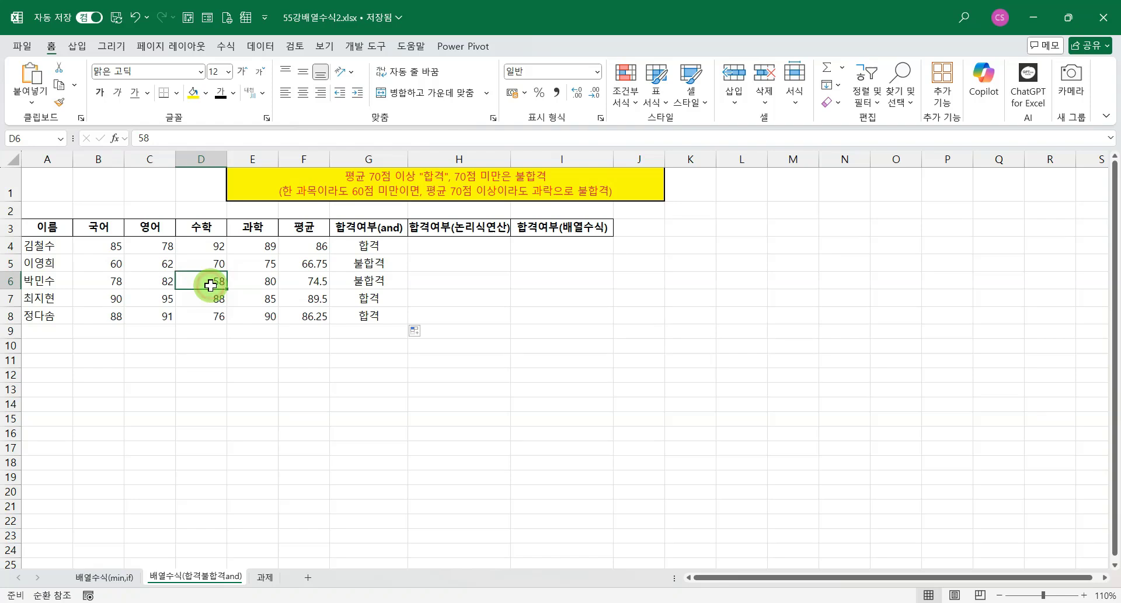
{"action": "left_click", "coordinate": [363, 283]}
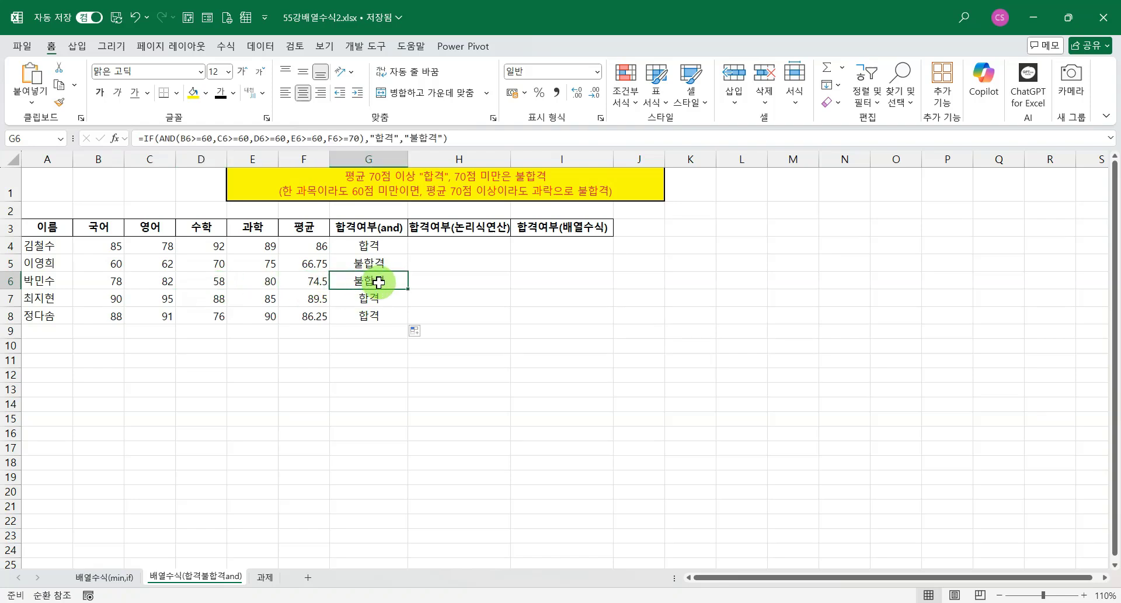
Start a logical multiplication formula in H4 with the conditions (B4>=60)*(C4>=60)
{"action": "left_click", "coordinate": [449, 243]}
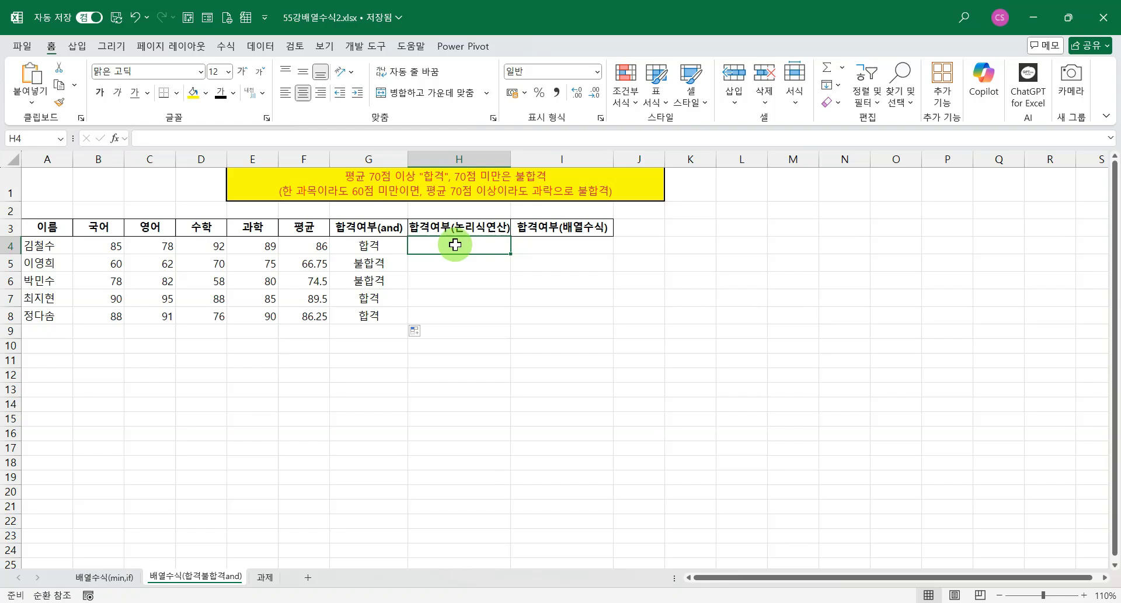
{"action": "type", "text": "="}
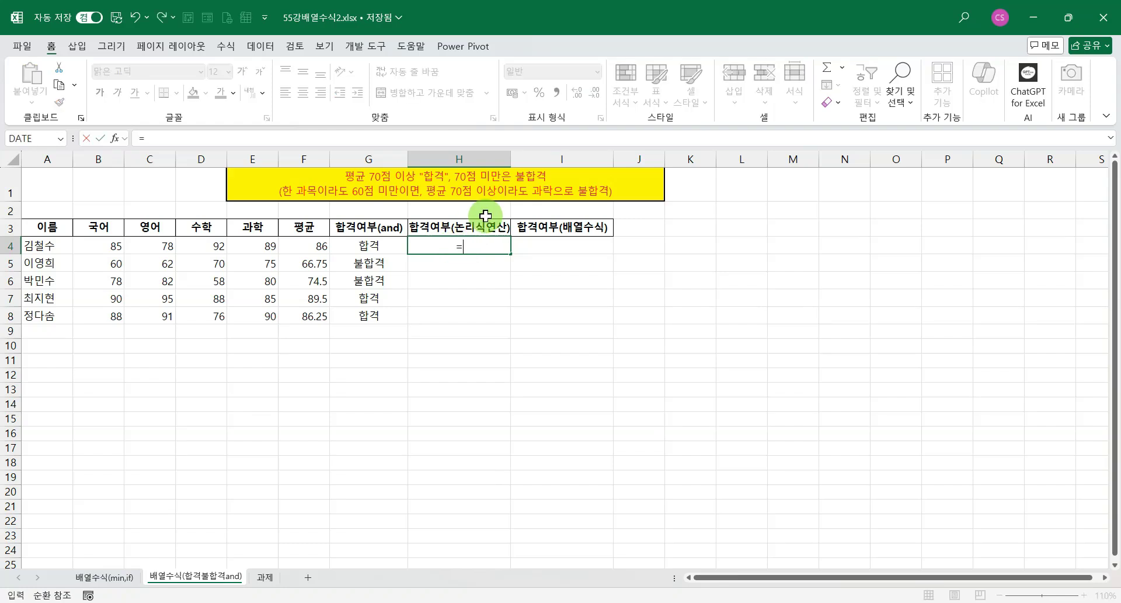
{"action": "type", "text": "("}
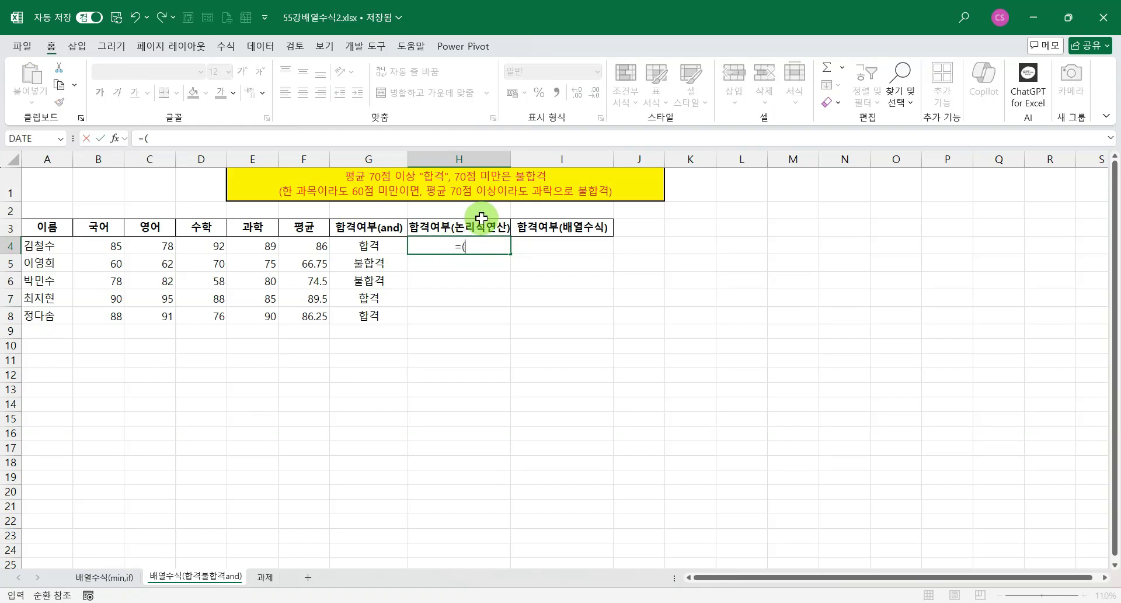
{"action": "left_click", "coordinate": [101, 244]}
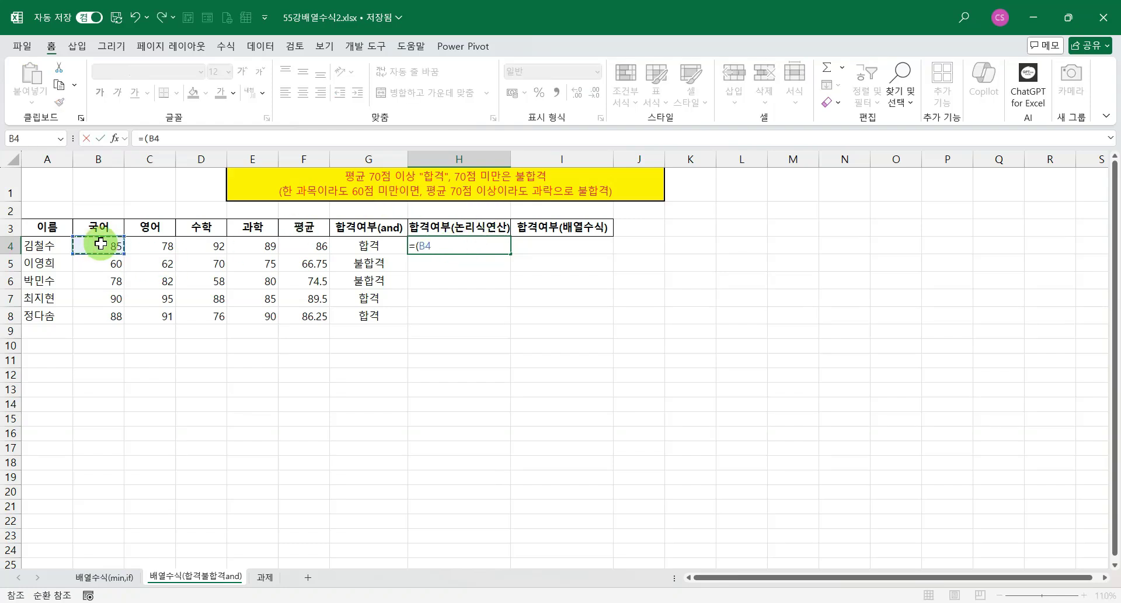
{"action": "type", "text": ">=60)*("}
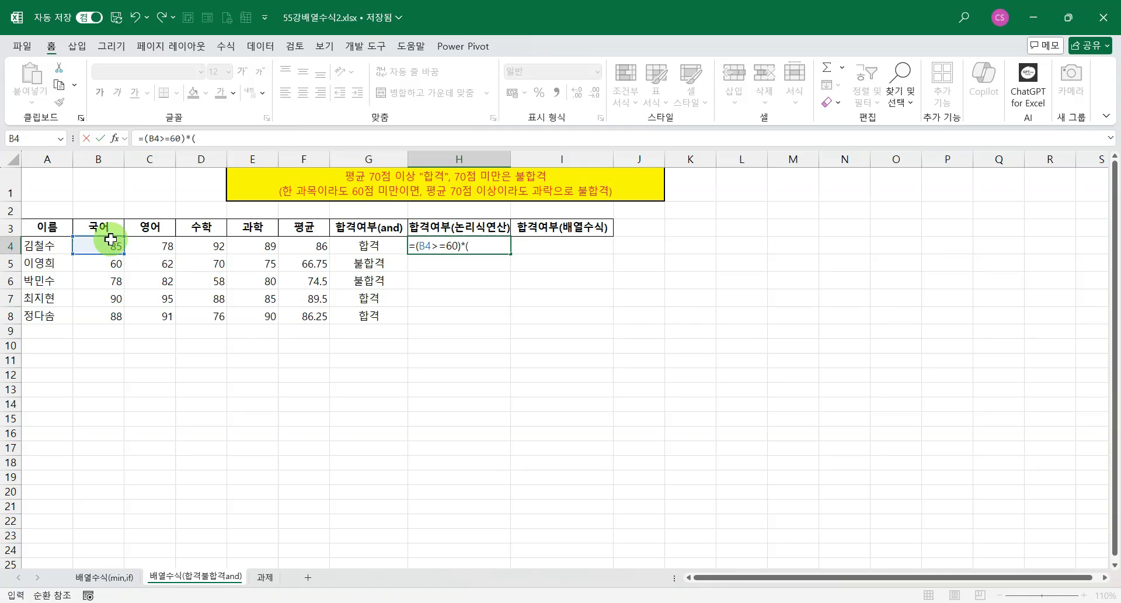
{"action": "left_click", "coordinate": [154, 247]}
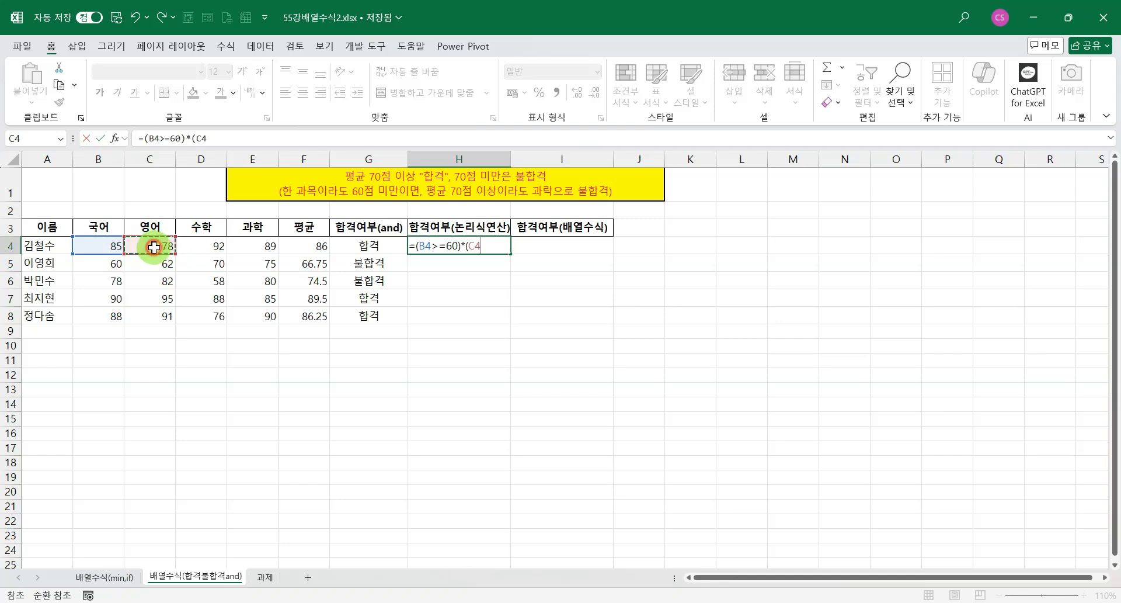
{"action": "type", "text": ">="}
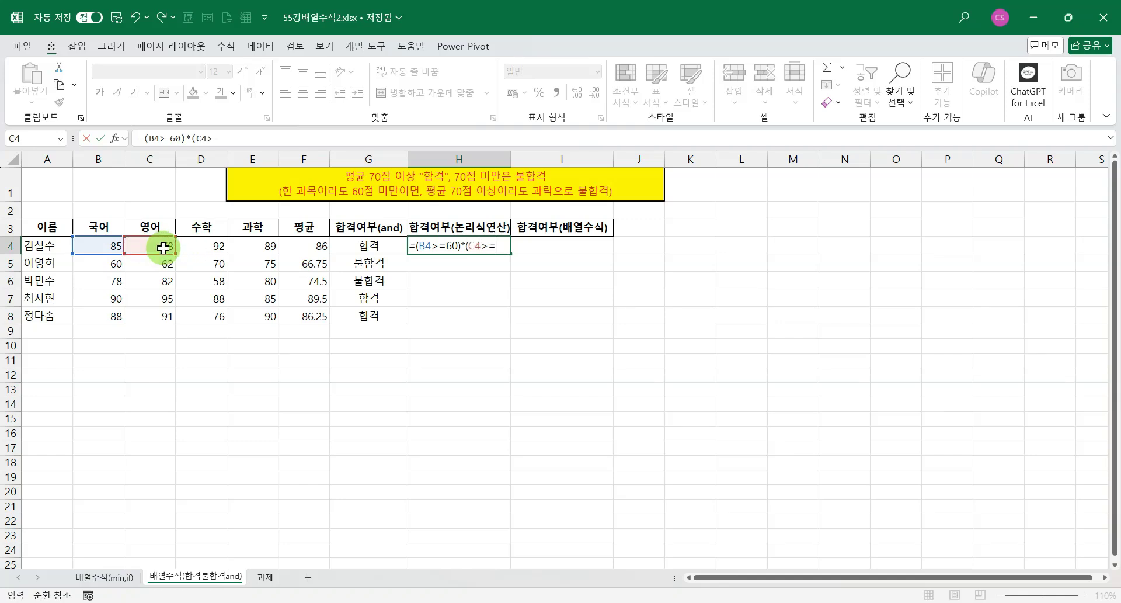
{"action": "type", "text": "60)"}
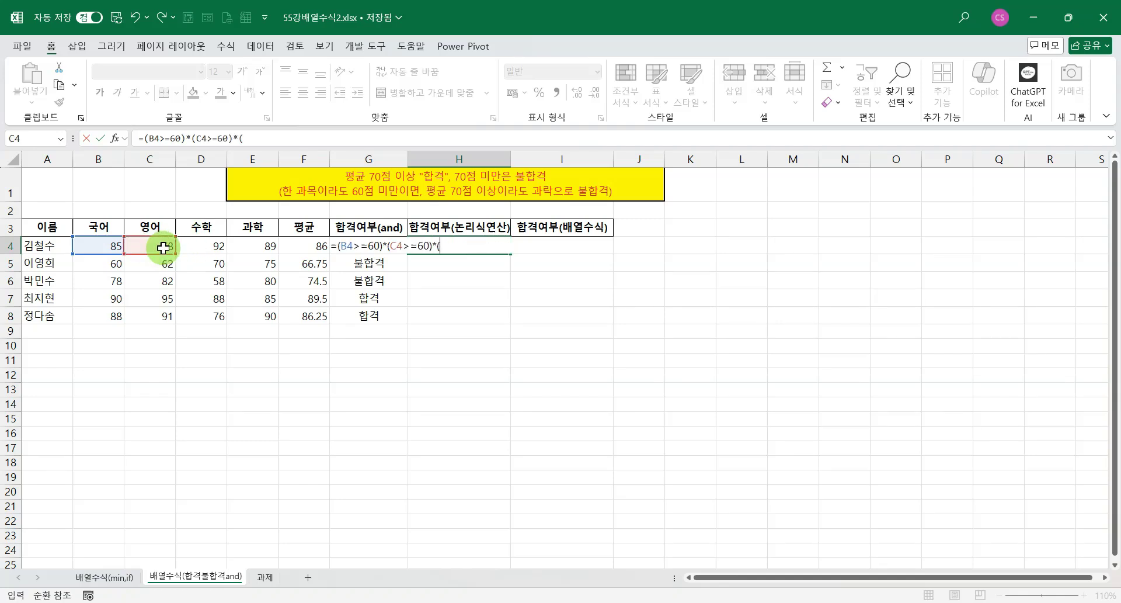
Multiply the H4 formula by (D4>=60), (E4>=60) and (F4>=70), and fill it down to H8
{"action": "type", "text": "*("}
{"action": "left_click", "coordinate": [198, 244]}
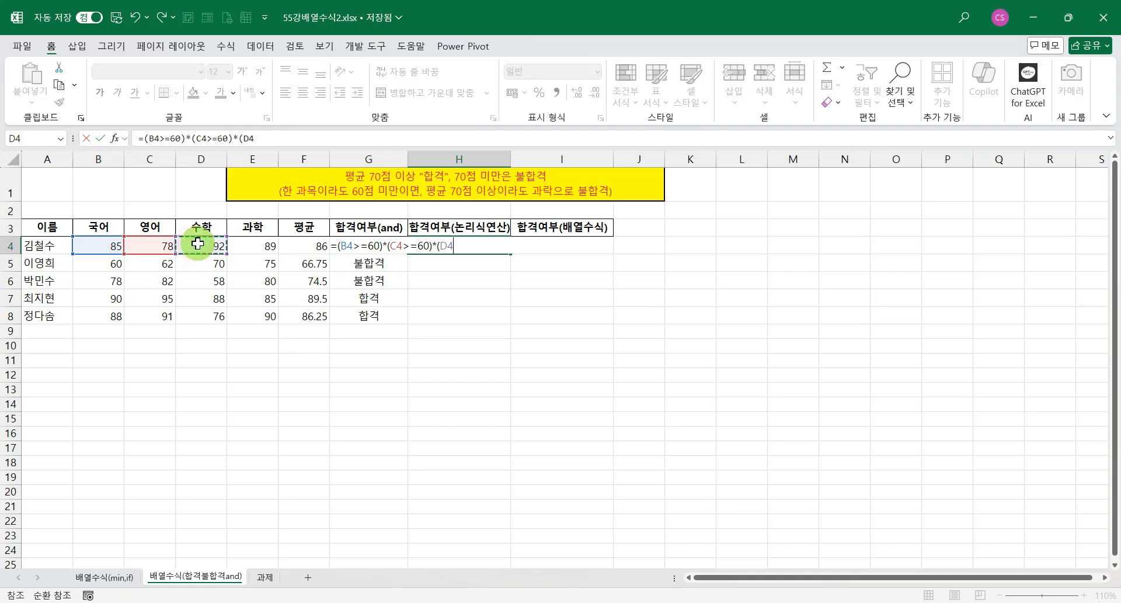
{"action": "type", "text": ">=60)*("}
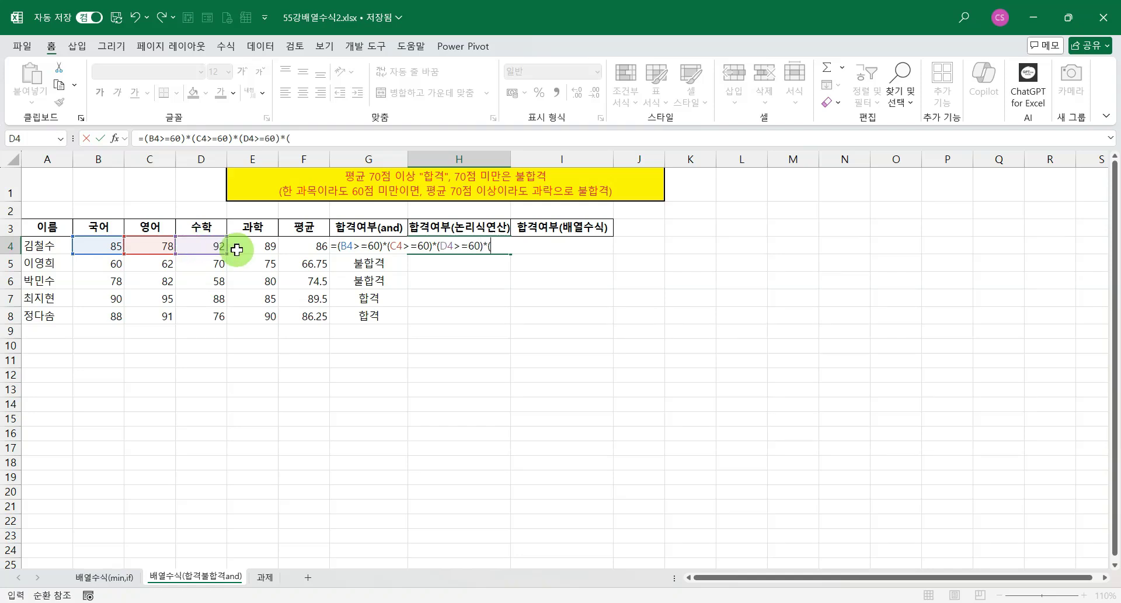
{"action": "left_click", "coordinate": [274, 245]}
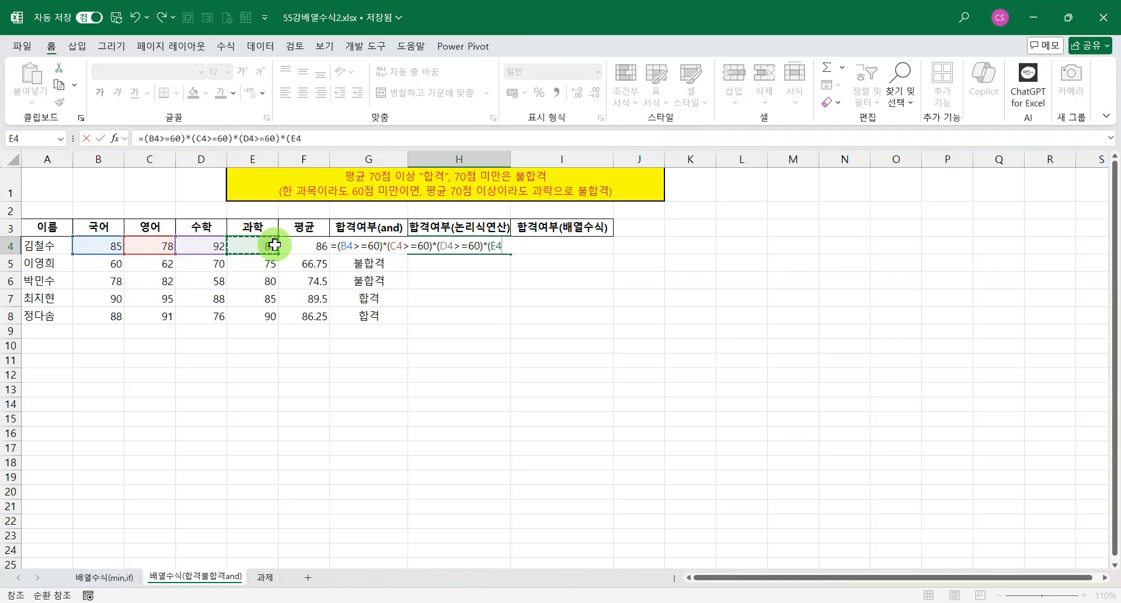
{"action": "type", "text": ">=60)*("}
{"action": "left_click", "coordinate": [303, 245]}
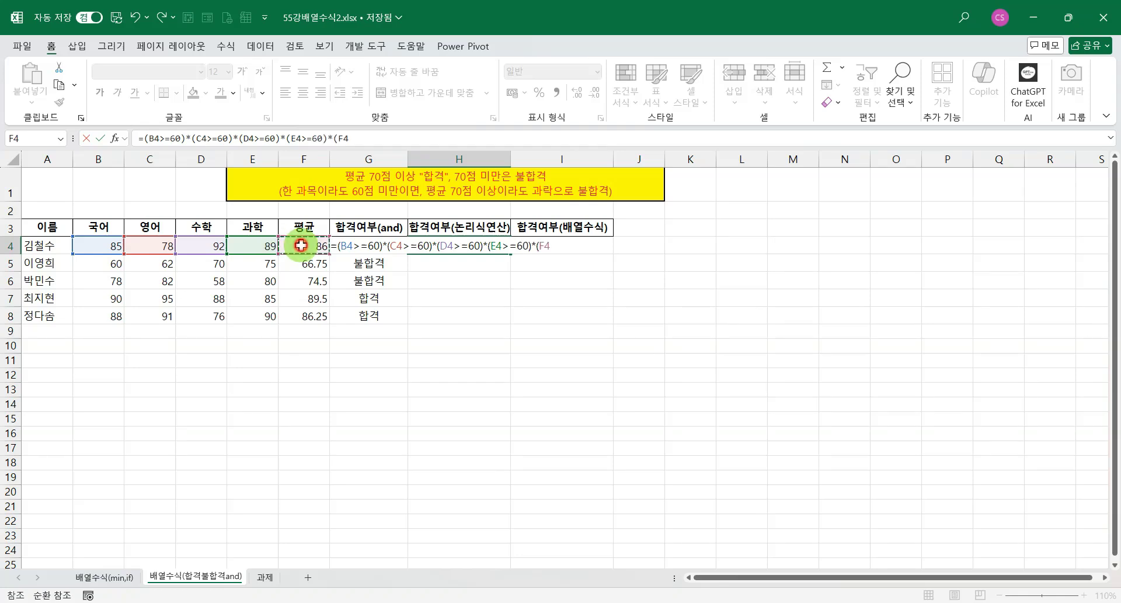
{"action": "type", "text": ">=70"}
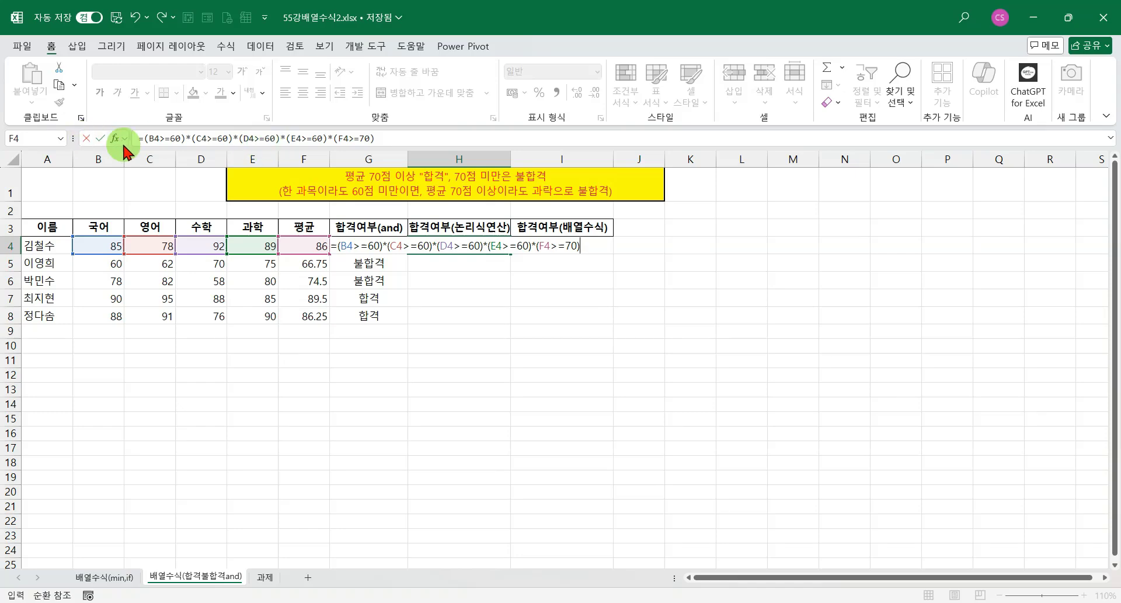
{"action": "left_click", "coordinate": [100, 139]}
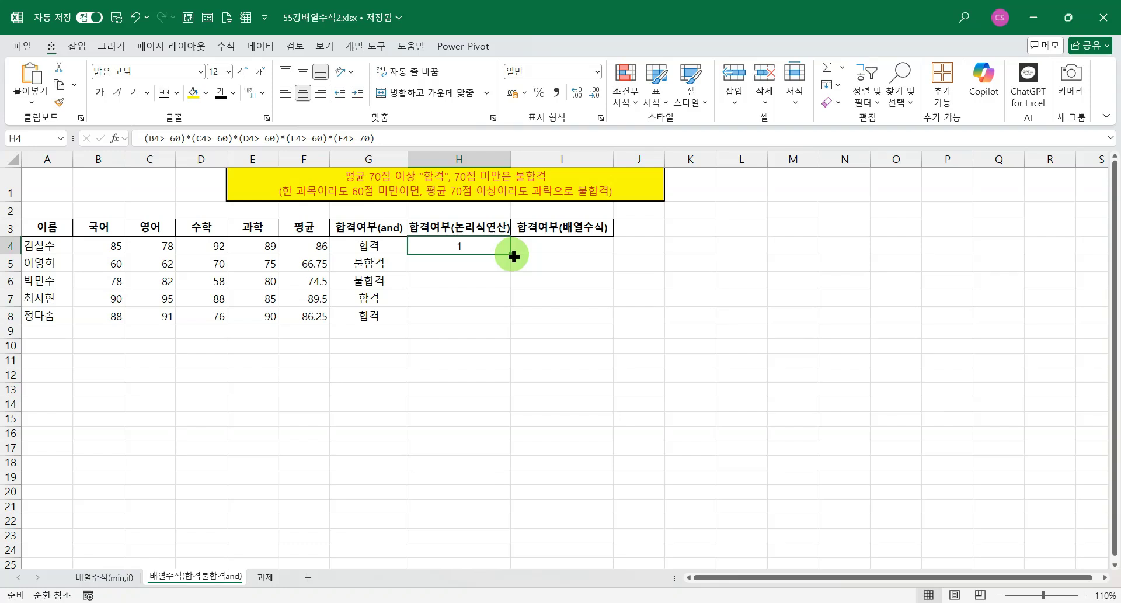
{"action": "double_click", "coordinate": [513, 255]}
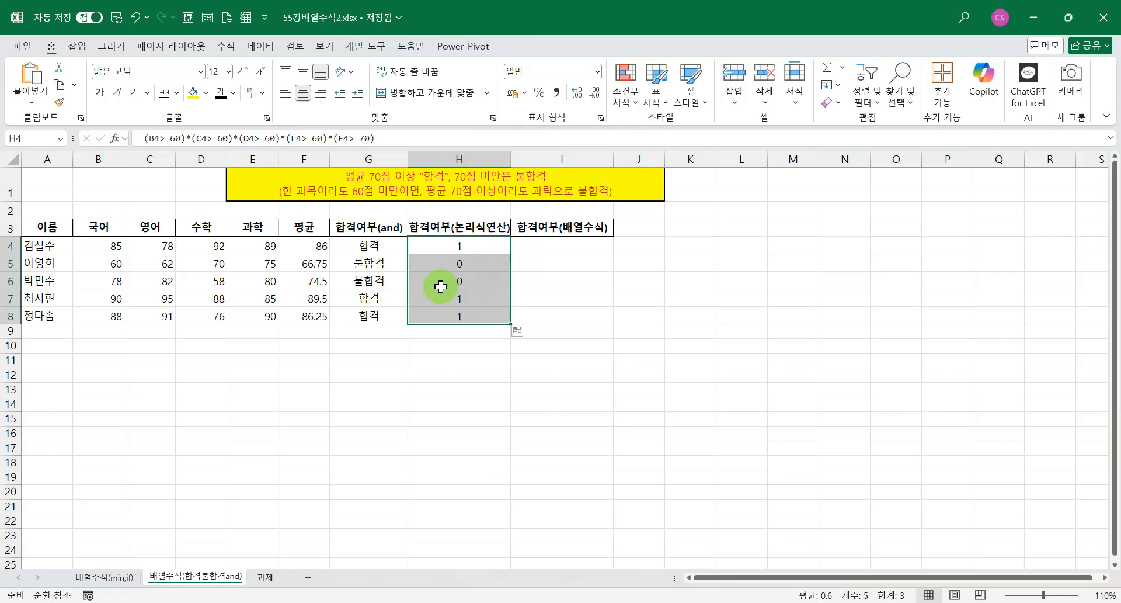
Check the logical multiplication results in H5 through H8 one by one
{"action": "left_click", "coordinate": [433, 267]}
{"action": "left_click", "coordinate": [437, 282]}
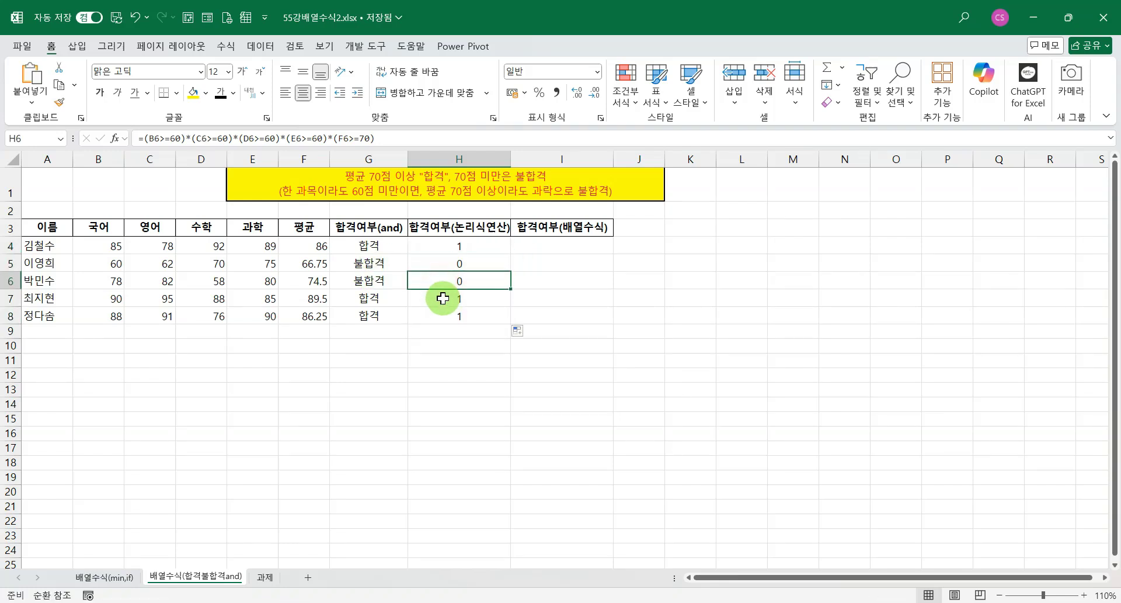
{"action": "left_click", "coordinate": [442, 297]}
{"action": "left_click", "coordinate": [445, 313]}
Wrap the H4 product in an IF function that returns "합격" when the conditions are true
{"action": "left_click", "coordinate": [455, 246]}
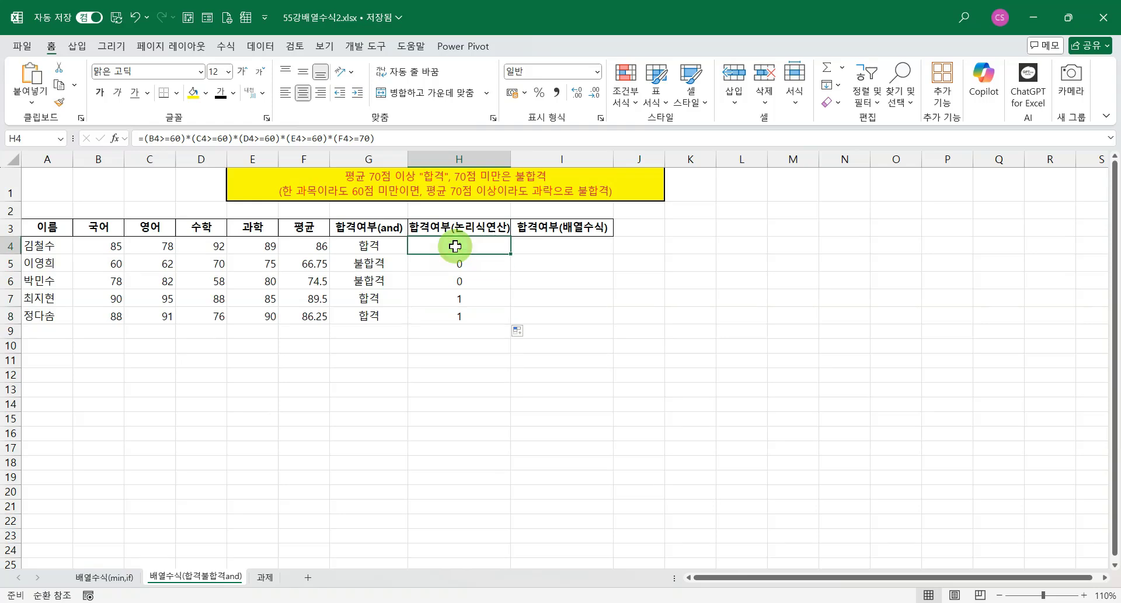
{"action": "left_click", "coordinate": [142, 139]}
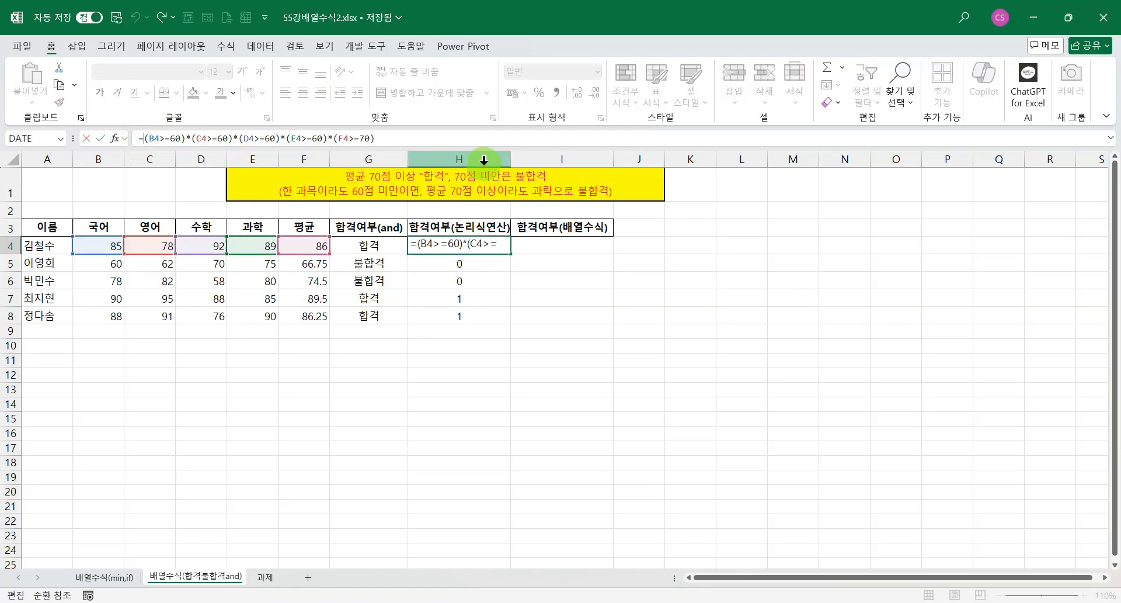
{"action": "type", "text": "if("}
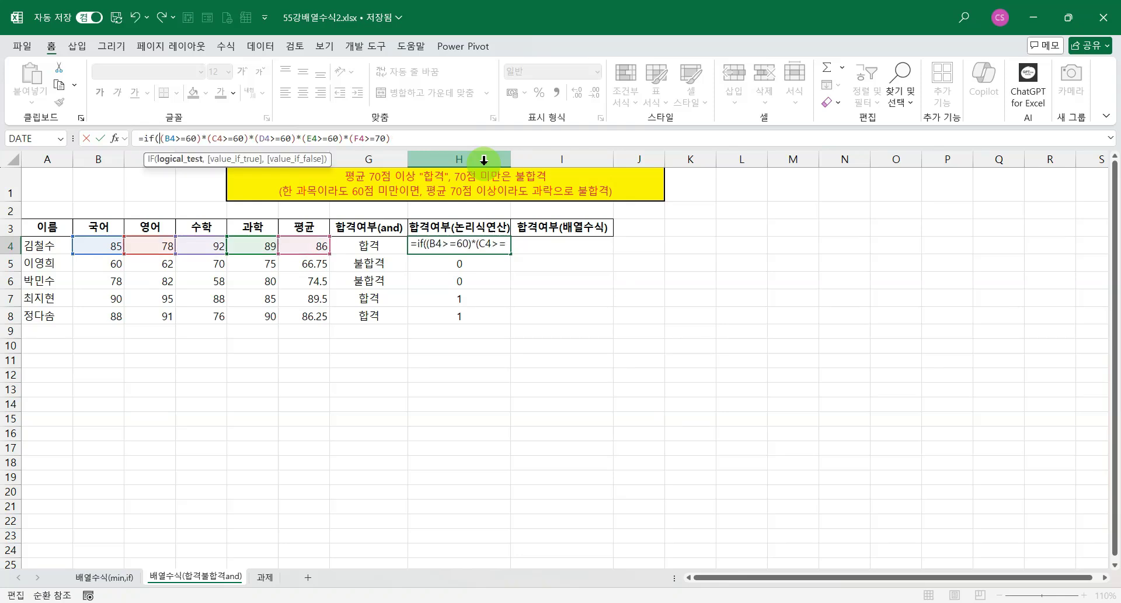
{"action": "left_click", "coordinate": [424, 140]}
{"action": "type", "text": ","}
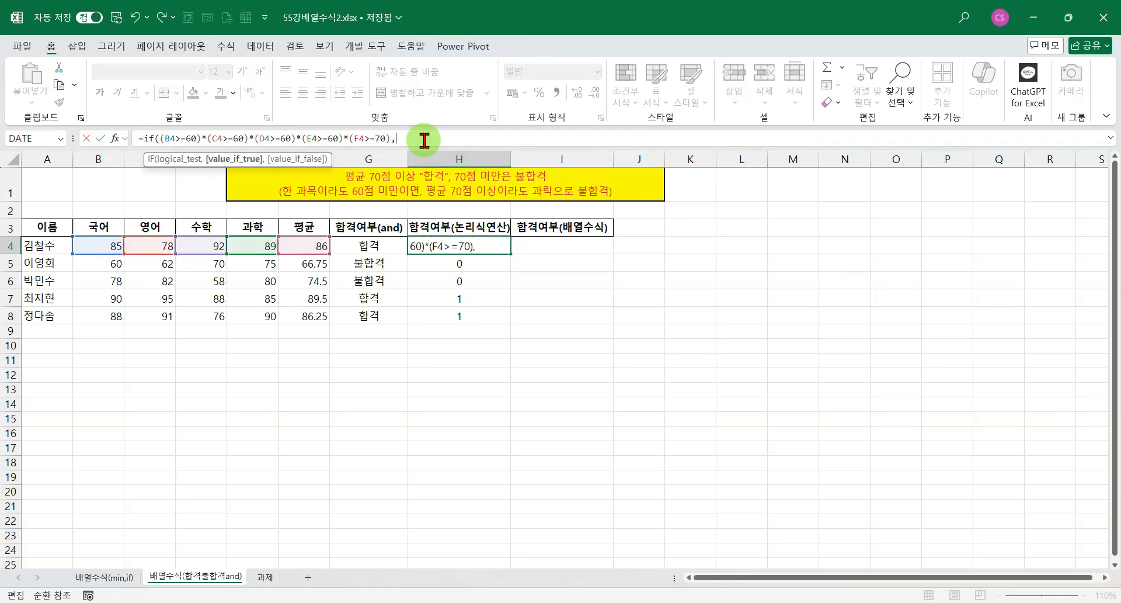
{"action": "type", "text": "\"ㅎ"}
{"action": "type", "text": "격"}
Complete the IF in H4 with "불합격" as the false result and fill it down to H8
{"action": "type", "text": "\",\"qn"}
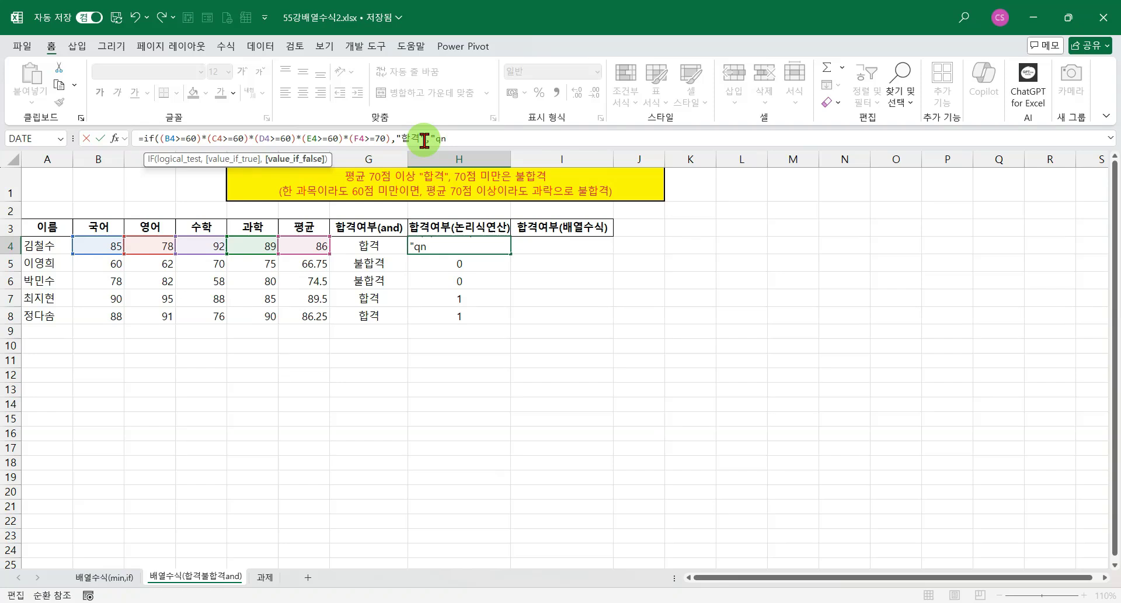
{"action": "key", "text": "BackSpace"}
{"action": "key", "text": "BackSpace"}
{"action": "key", "text": "BackSpace"}
{"action": "type", "text": "부ㄹ합겨"}
{"action": "type", "text": "ㄱ\")"}
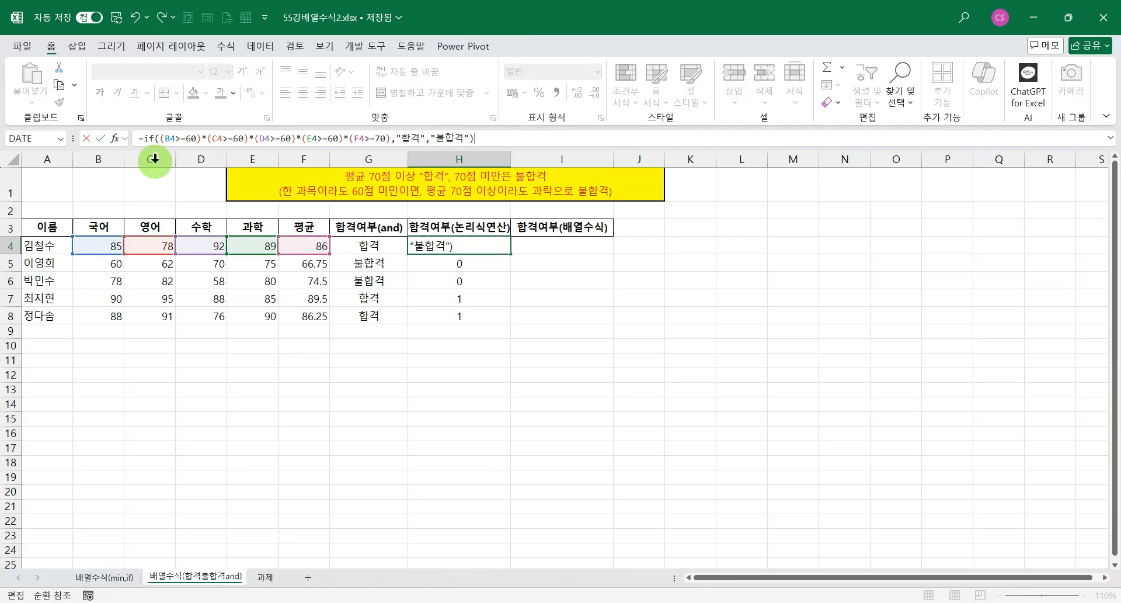
{"action": "left_click", "coordinate": [101, 138]}
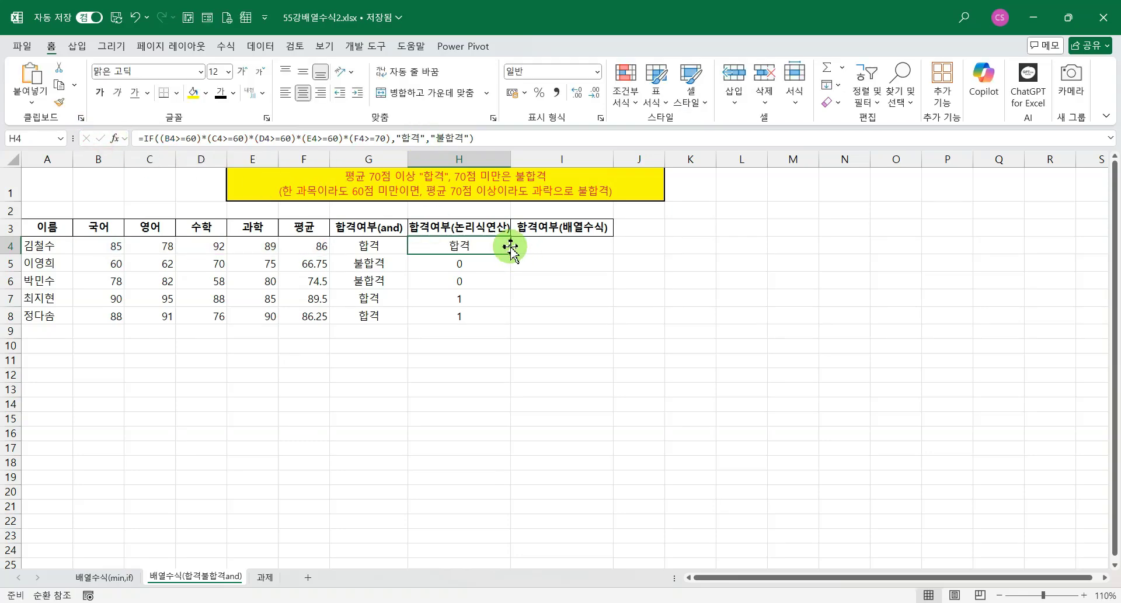
{"action": "double_click", "coordinate": [511, 253]}
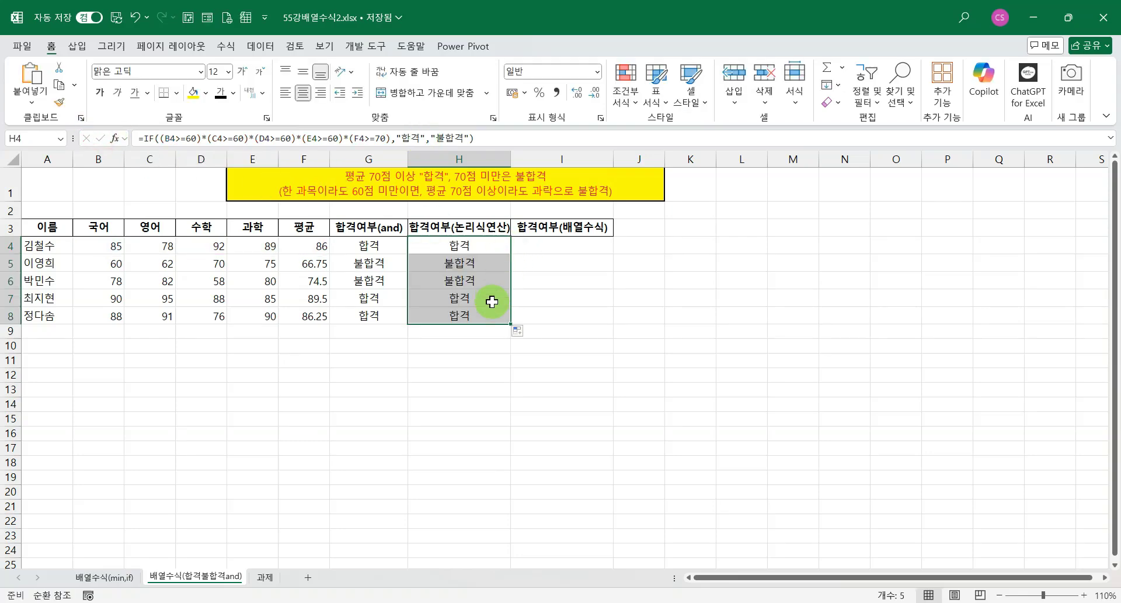
Start an IF array formula in I4 with the parenthesized condition B4:B8>=60 as its logical test
{"action": "left_click", "coordinate": [544, 244]}
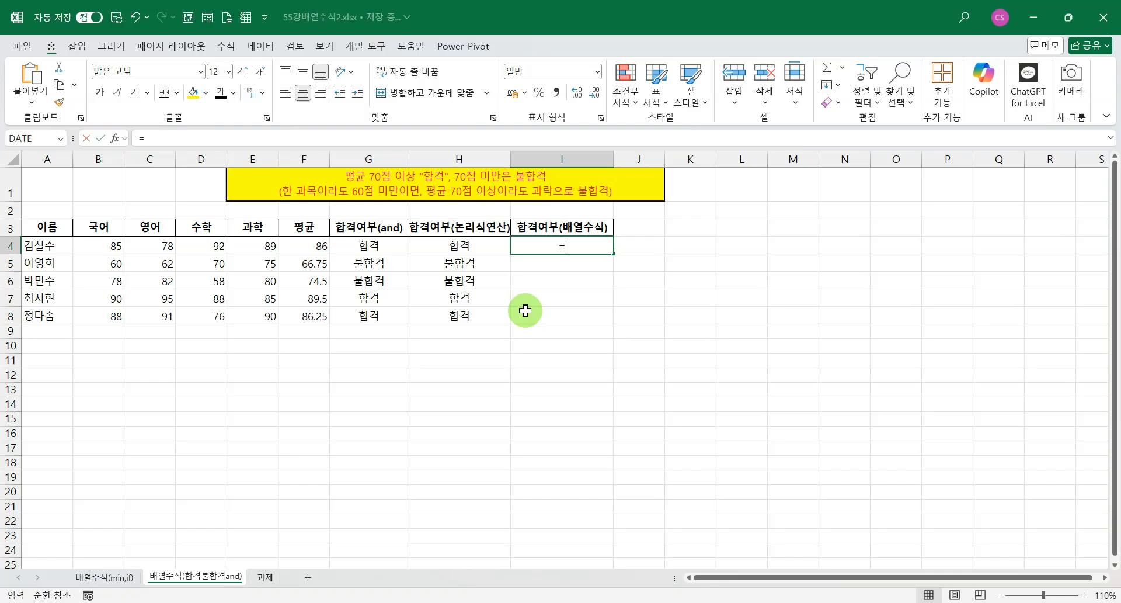
{"action": "type", "text": "=ㅑㄹ"}
{"action": "key", "text": "BackSpace"}
{"action": "key", "text": "BackSpace"}
{"action": "key", "text": "Hangul"}
{"action": "type", "text": "if("}
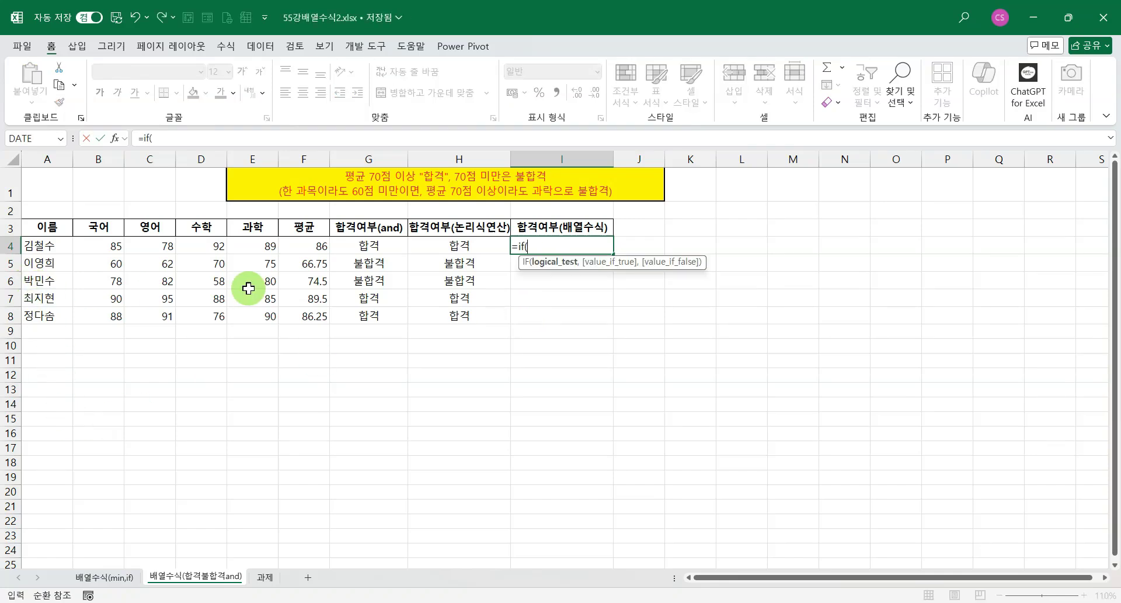
{"action": "left_click_drag", "start_coordinate": [106, 248], "coordinate": [106, 318]}
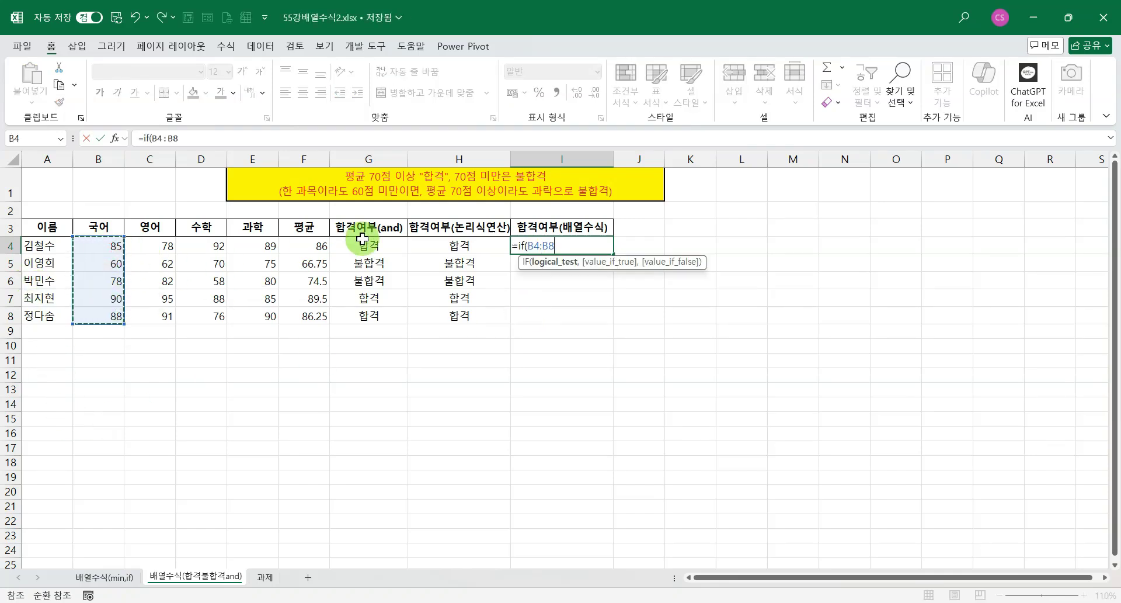
{"action": "type", "text": "=60"}
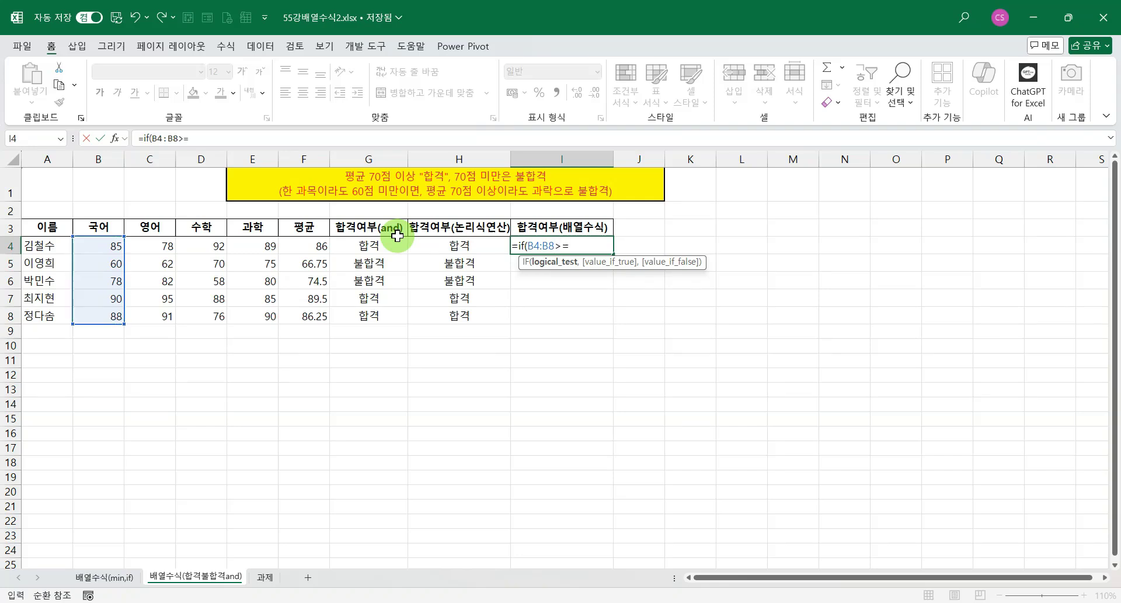
{"action": "left_click", "coordinate": [159, 138]}
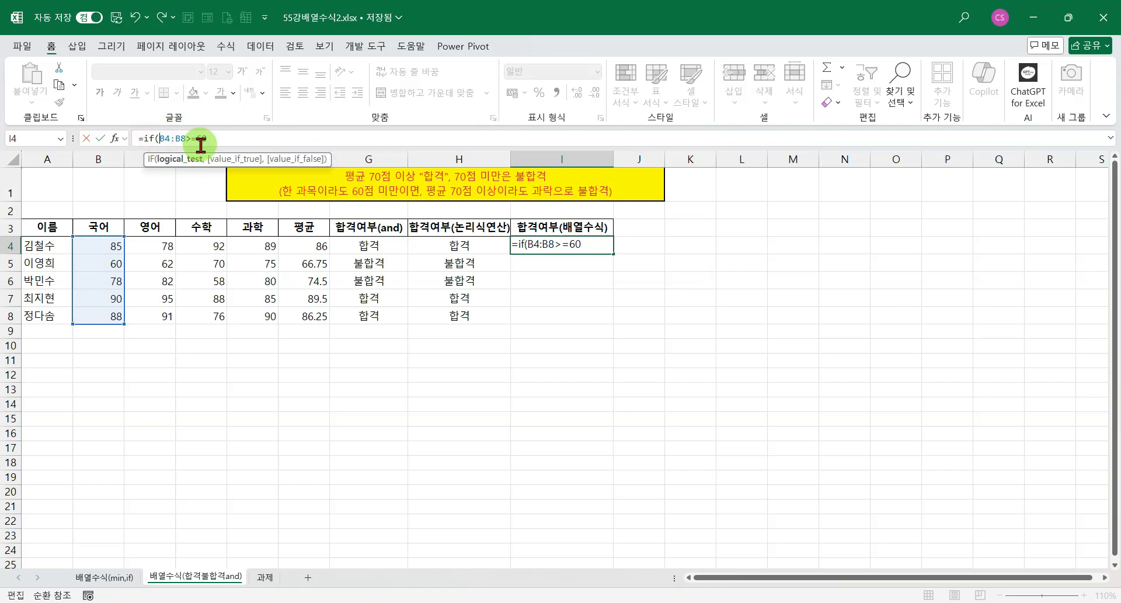
{"action": "type", "text": "("}
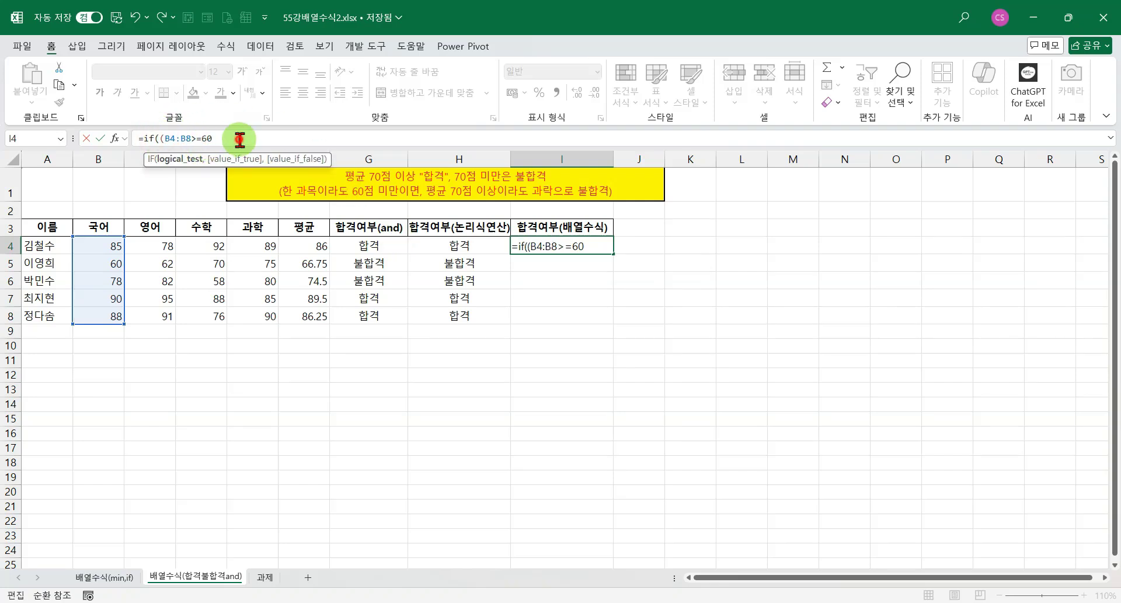
Extend the logical test in I4 by multiplying it with the conditions (C4:C8>=60) and (D4:D8>=60)
{"action": "left_click", "coordinate": [240, 138]}
{"action": "left_click_drag", "start_coordinate": [160, 245], "coordinate": [166, 316]}
{"action": "type", "text": ">=60)*("}
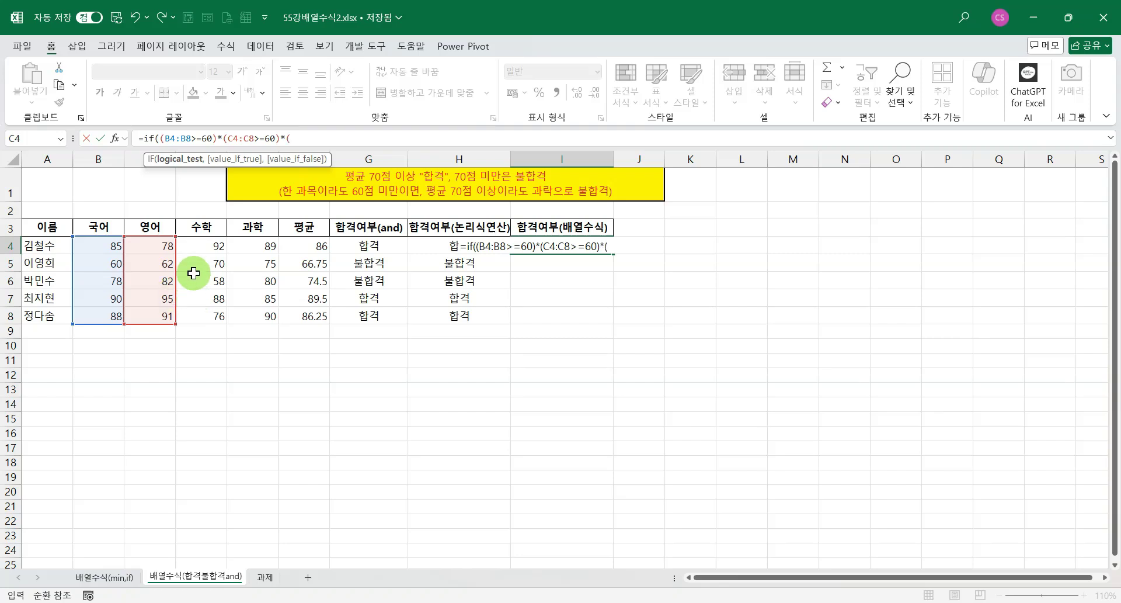
{"action": "left_click_drag", "start_coordinate": [198, 245], "coordinate": [215, 316]}
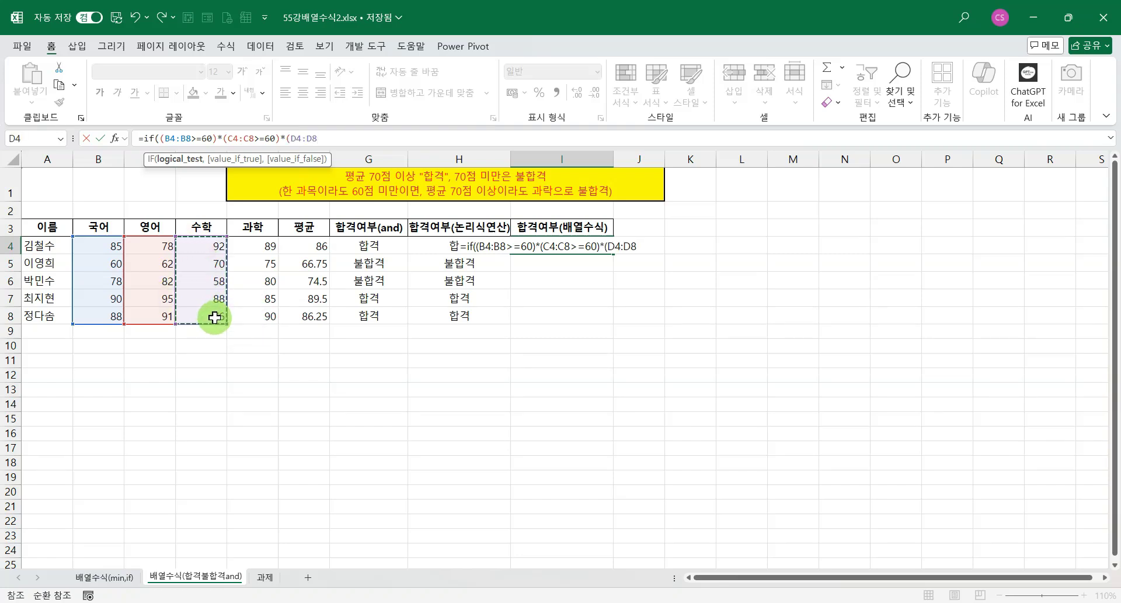
{"action": "type", "text": ">=60"}
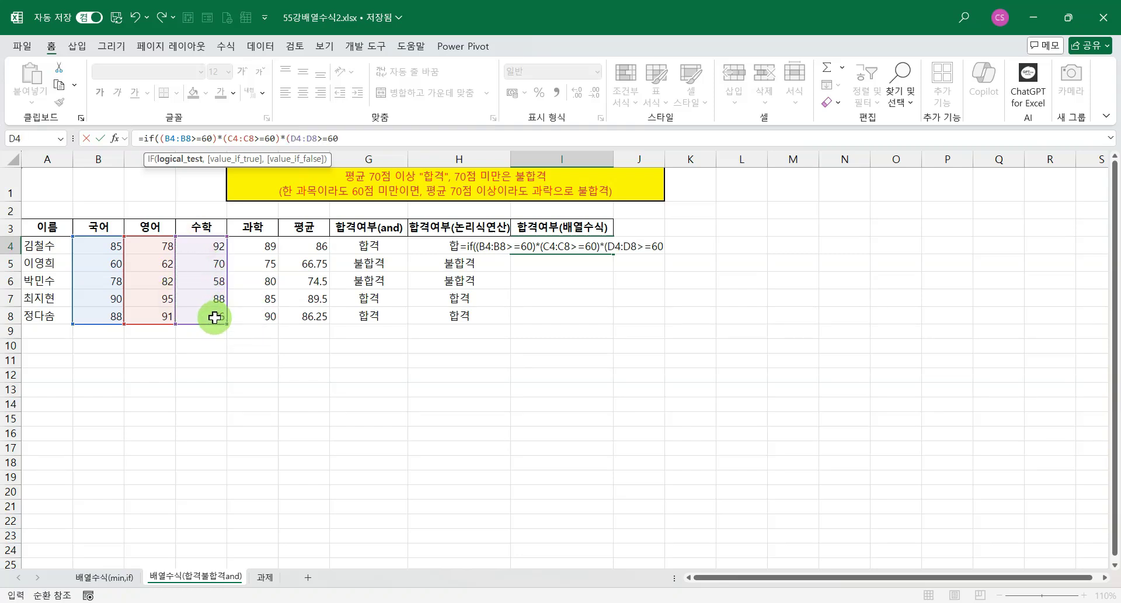
{"action": "type", "text": ")*("}
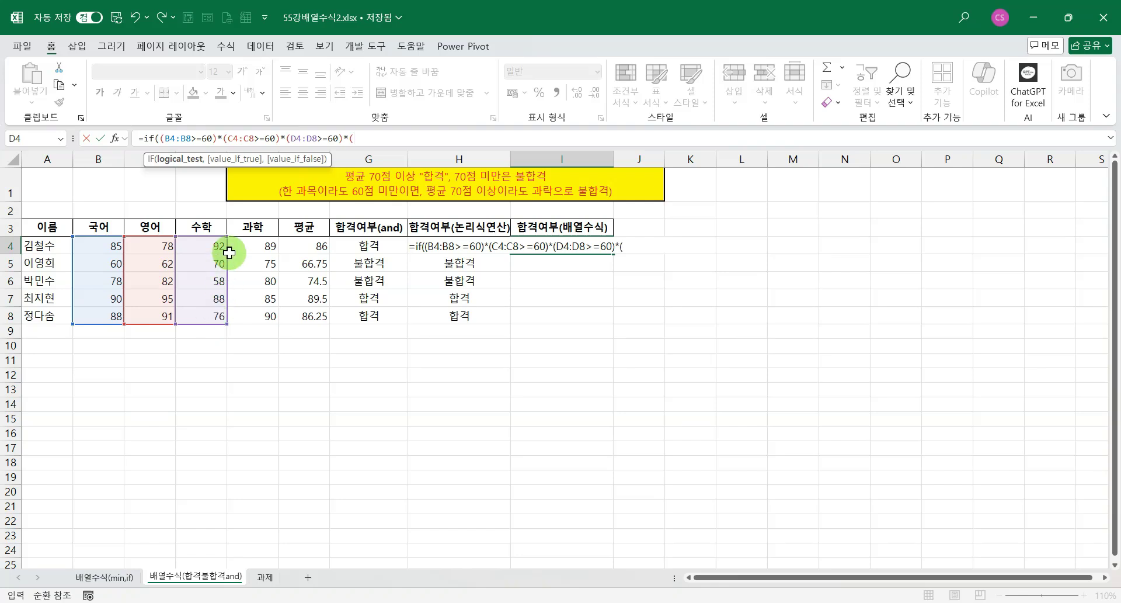
Add the science condition (E4:E8>=60) and the average condition (F4:F8>=70) to the product in I4
{"action": "left_click_drag", "start_coordinate": [257, 245], "coordinate": [250, 308]}
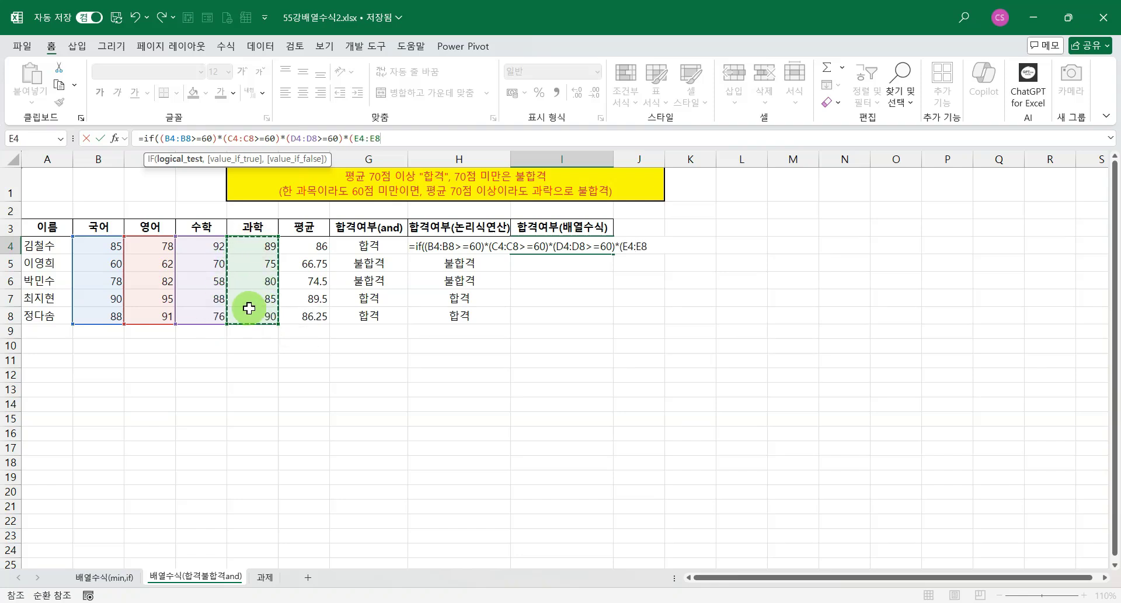
{"action": "type", "text": ">=60)*("}
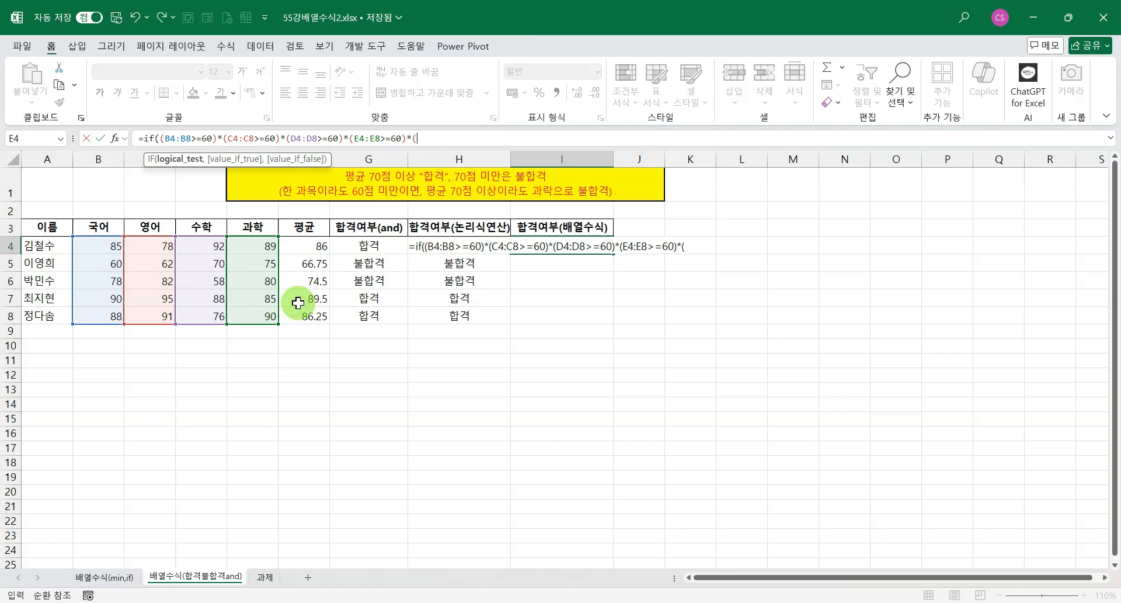
{"action": "left_click_drag", "start_coordinate": [315, 248], "coordinate": [315, 315]}
{"action": "type", "text": ">=70"}
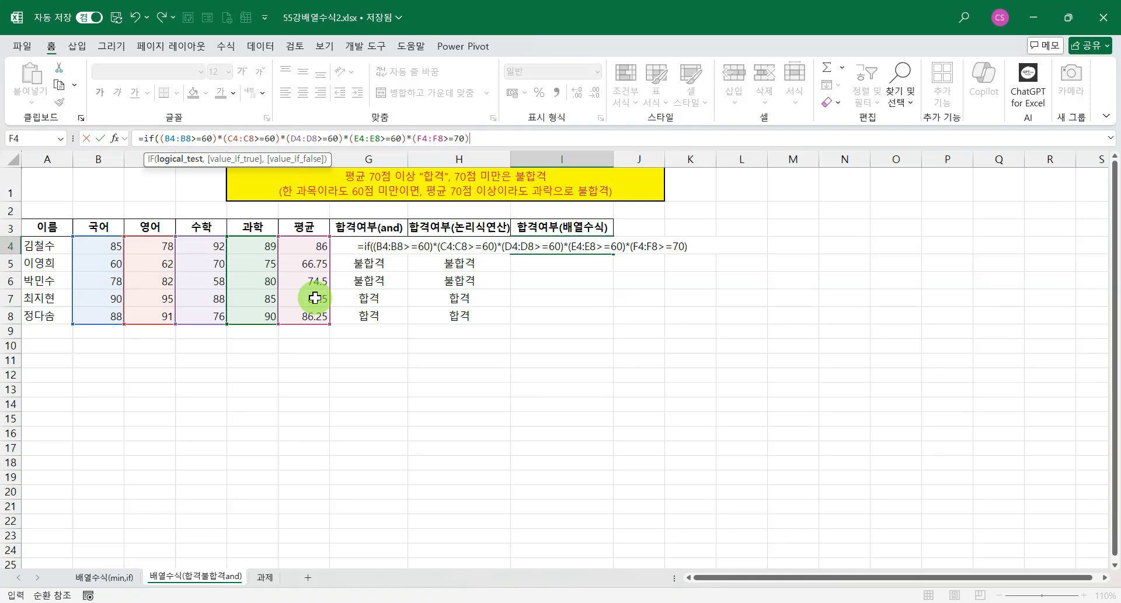
Complete the IF array formula in I4 with "합격" as the true result and "불합격" as the false result
{"action": "type", "text": "),\"합"}
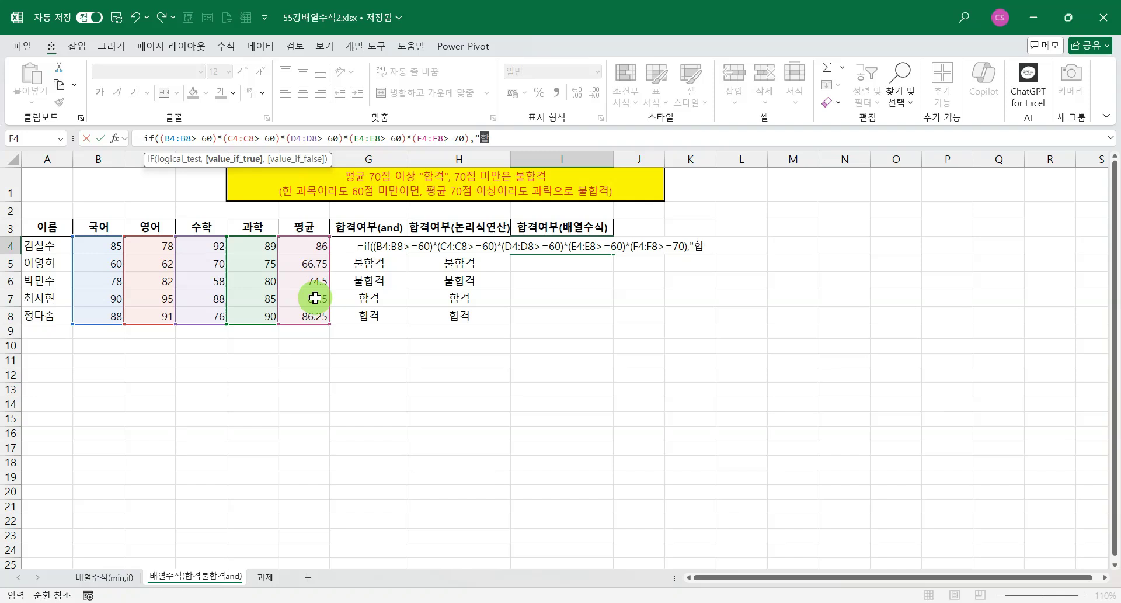
{"action": "type", "text": "격\",\"불합격\""}
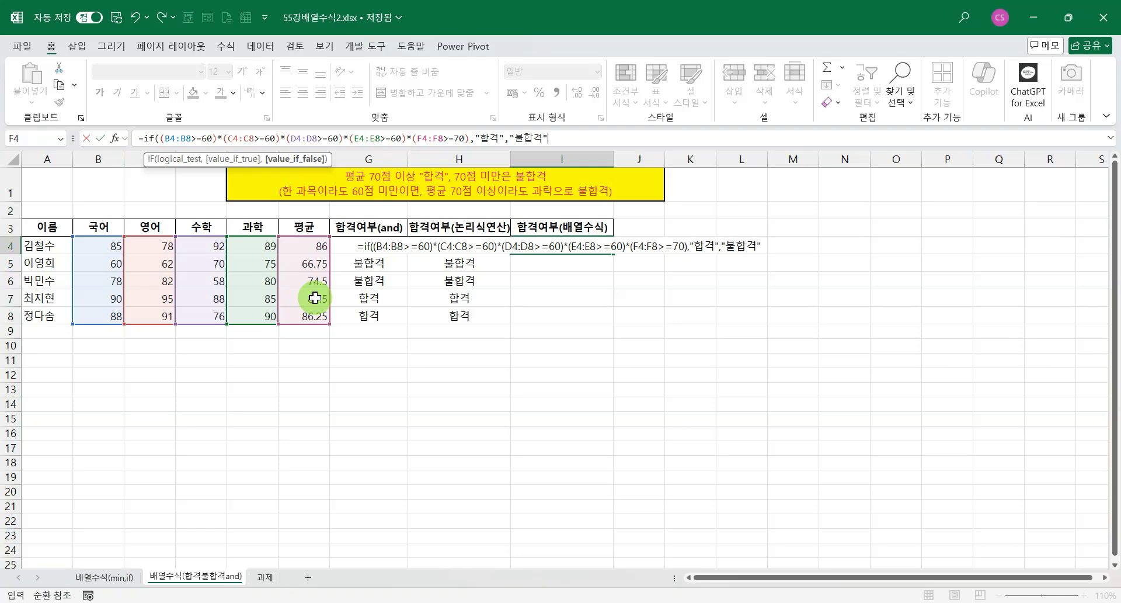
{"action": "type", "text": ")"}
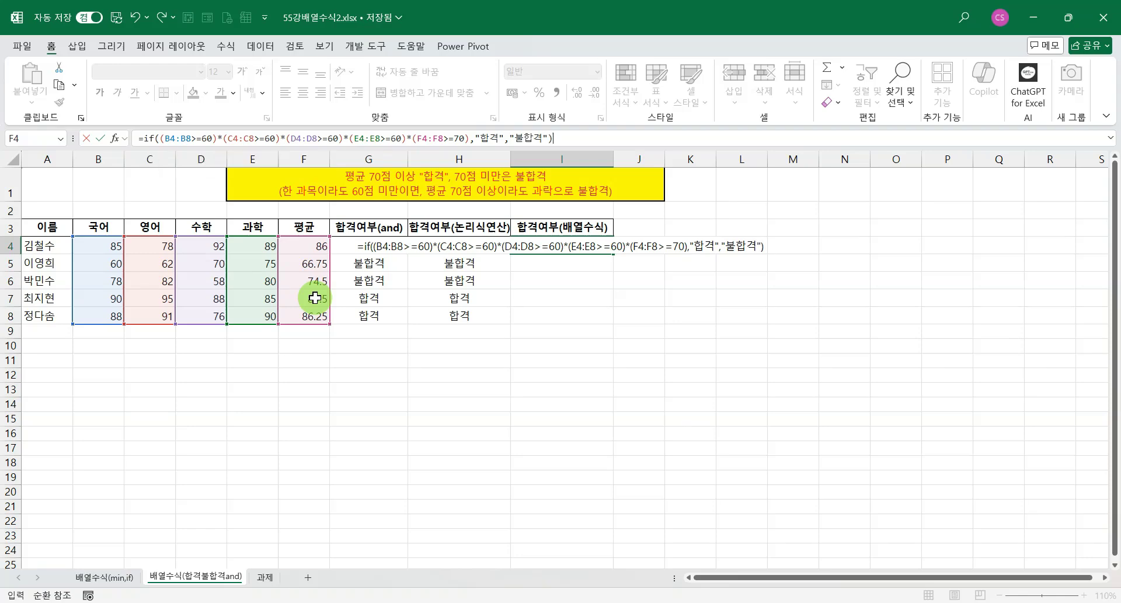
{"action": "left_click", "coordinate": [101, 138]}
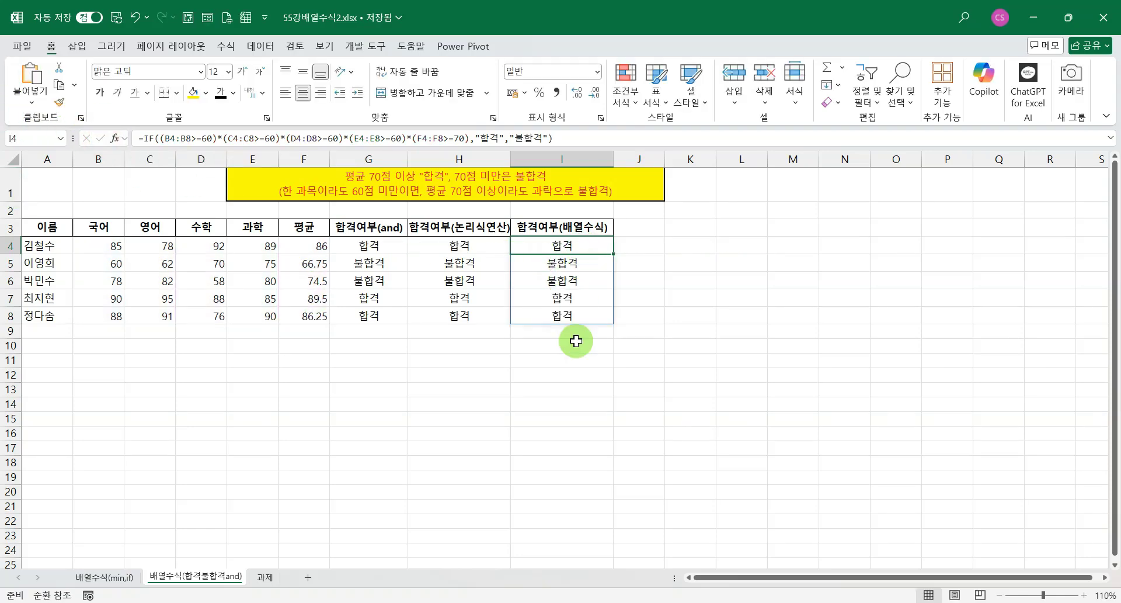
{"action": "left_click", "coordinate": [492, 362]}
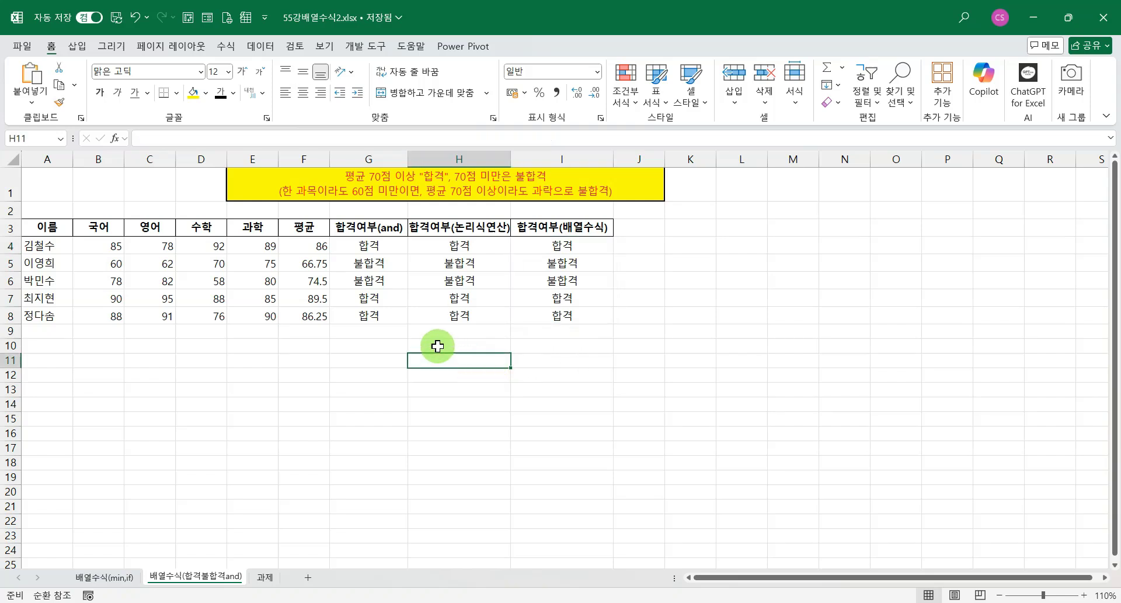
Compare the pass/fail columns made with AND, logical multiplication and the array formula
{"action": "left_click", "coordinate": [393, 227]}
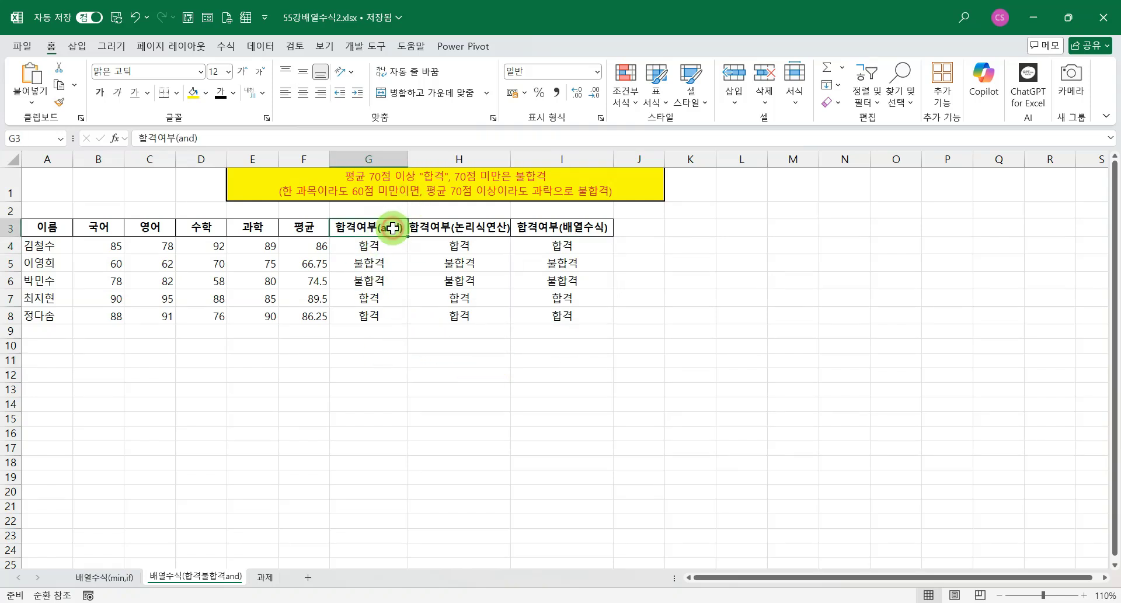
{"action": "left_click", "coordinate": [466, 229]}
{"action": "left_click", "coordinate": [561, 246]}
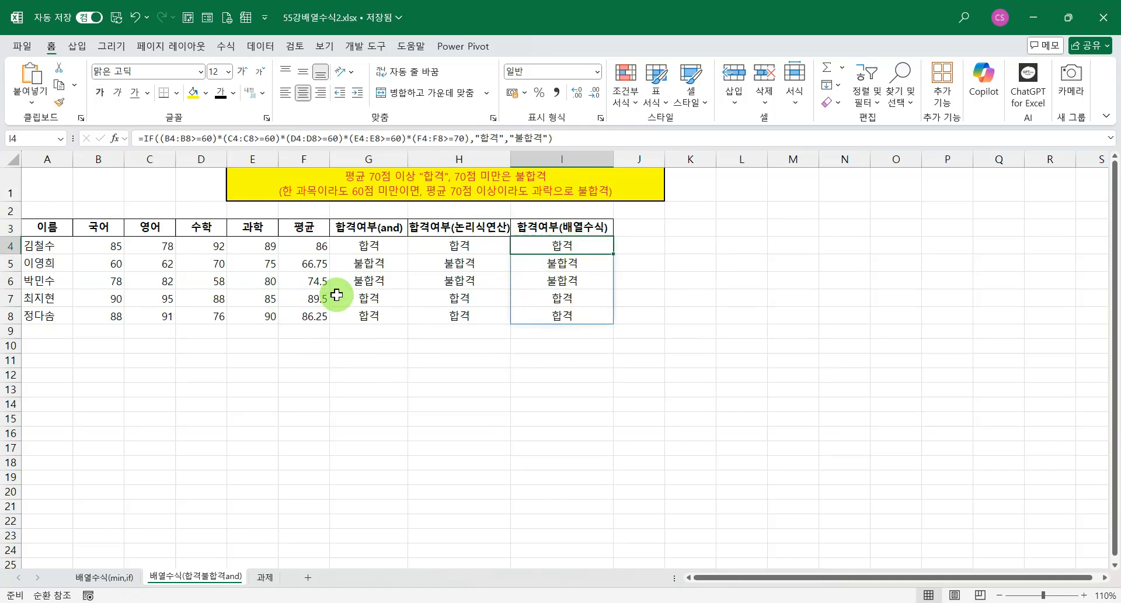
Go to the 과제 sheet and examine the product name, start and end dates, and the SUMIFS formula in L6
{"action": "left_click", "coordinate": [264, 577]}
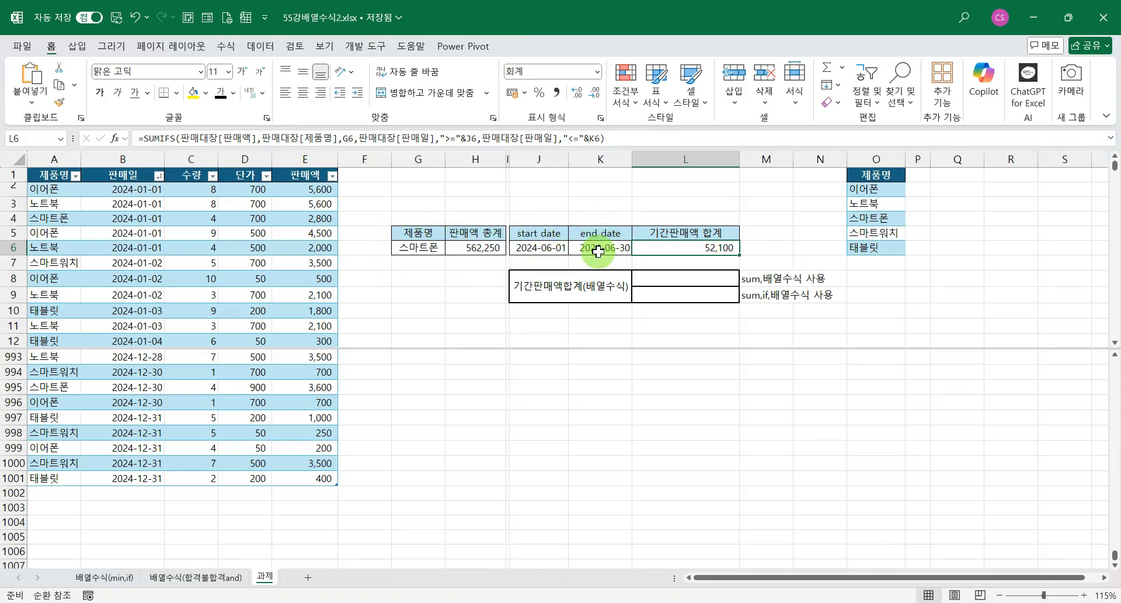
{"action": "left_click", "coordinate": [414, 248]}
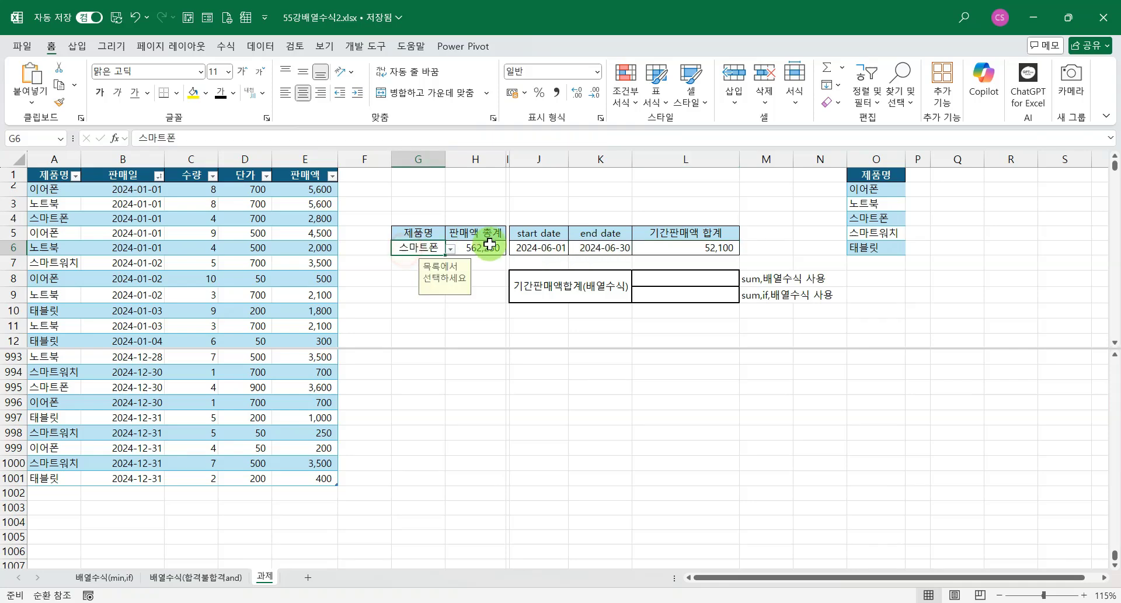
{"action": "left_click", "coordinate": [533, 249]}
{"action": "left_click", "coordinate": [592, 248]}
{"action": "left_click", "coordinate": [661, 248]}
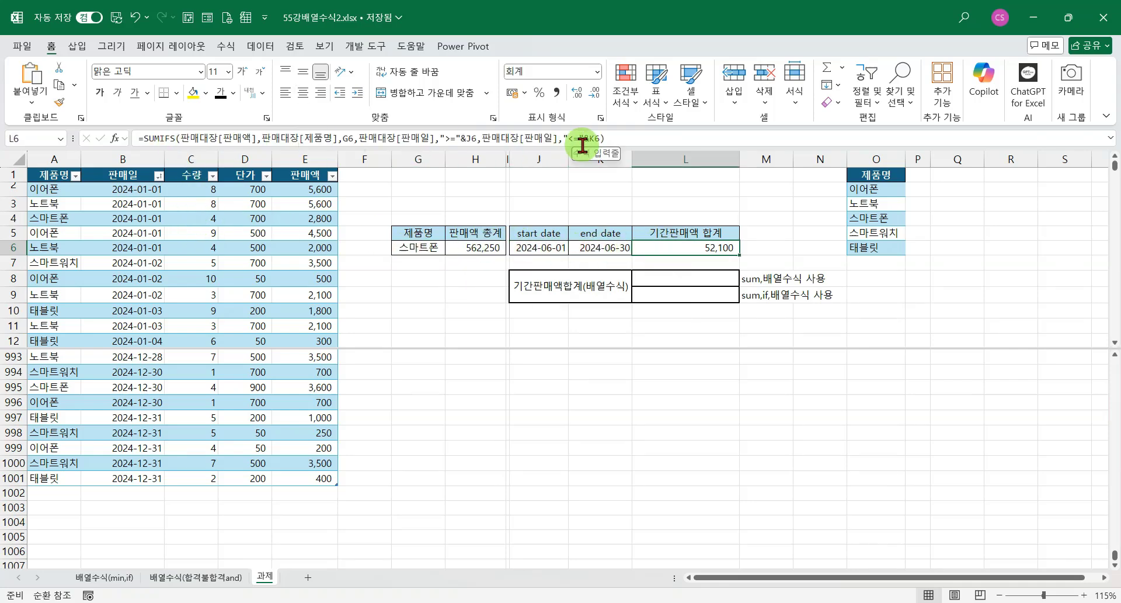
{"action": "left_click", "coordinate": [668, 280]}
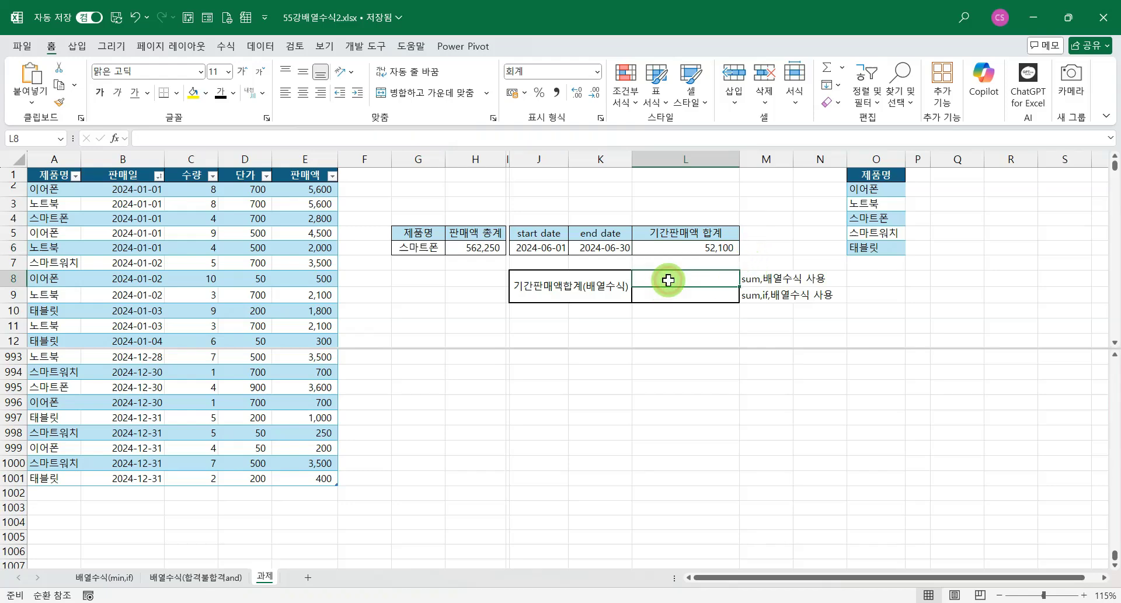
{"action": "left_click", "coordinate": [674, 247]}
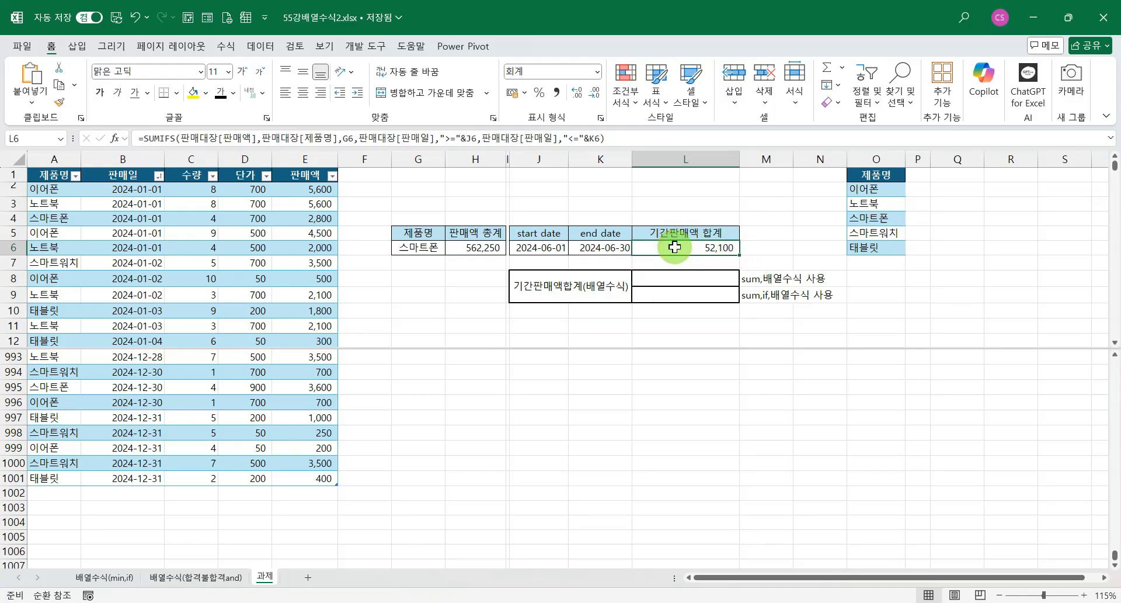
Review the assignment cells L8 for the SUM array formula and L9 for the SUM and IF array formula, along with the sales table
{"action": "left_click", "coordinate": [661, 284]}
{"action": "left_click", "coordinate": [663, 300]}
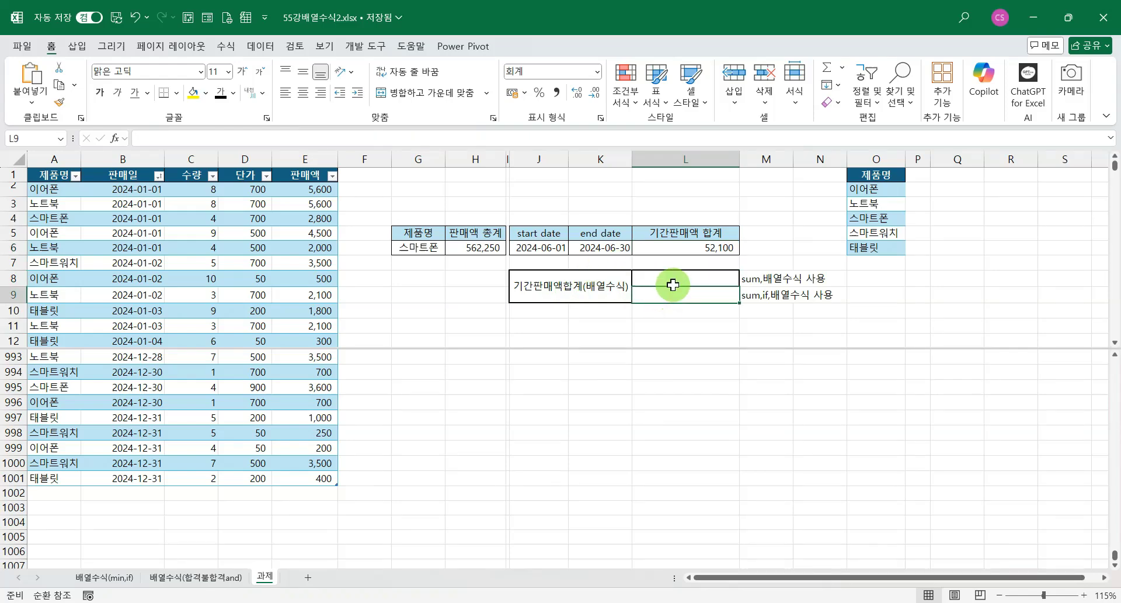
{"action": "left_click", "coordinate": [676, 278]}
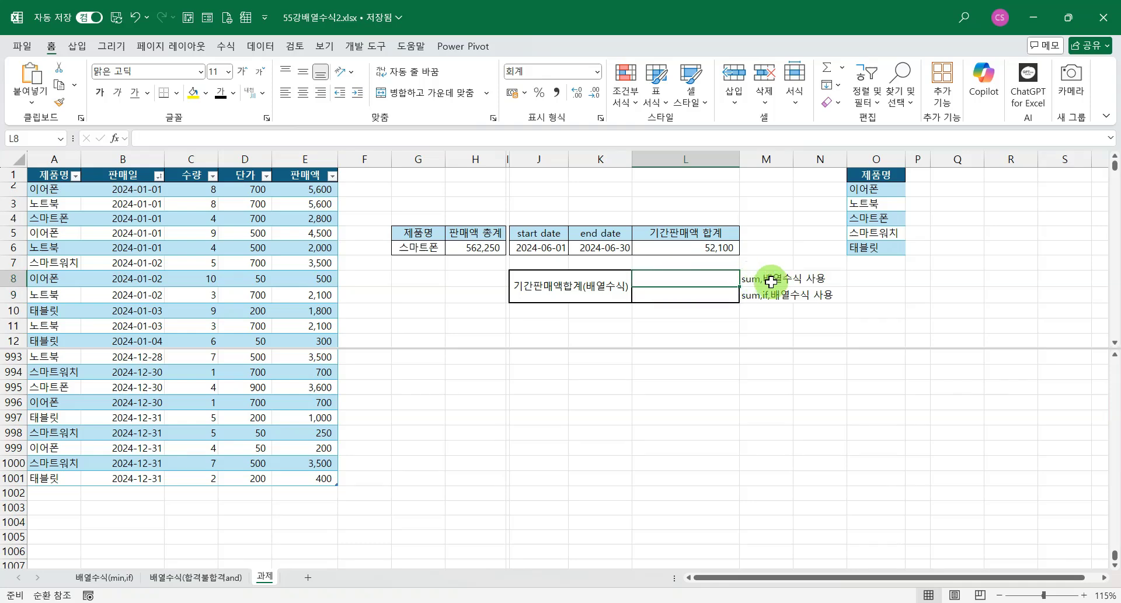
{"action": "left_click", "coordinate": [691, 294]}
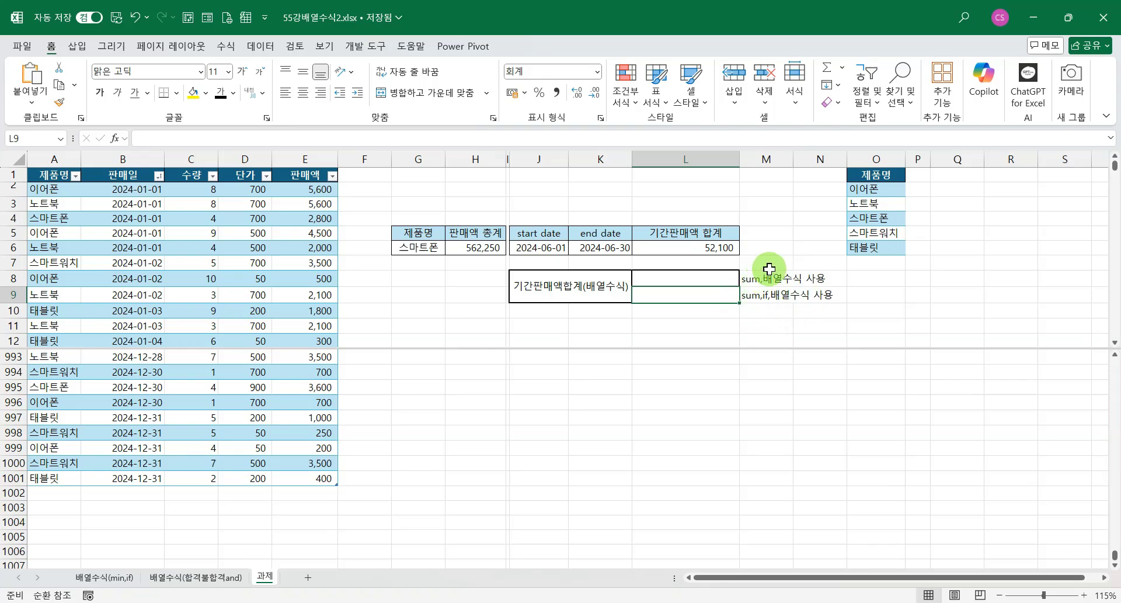
{"action": "left_click", "coordinate": [690, 279]}
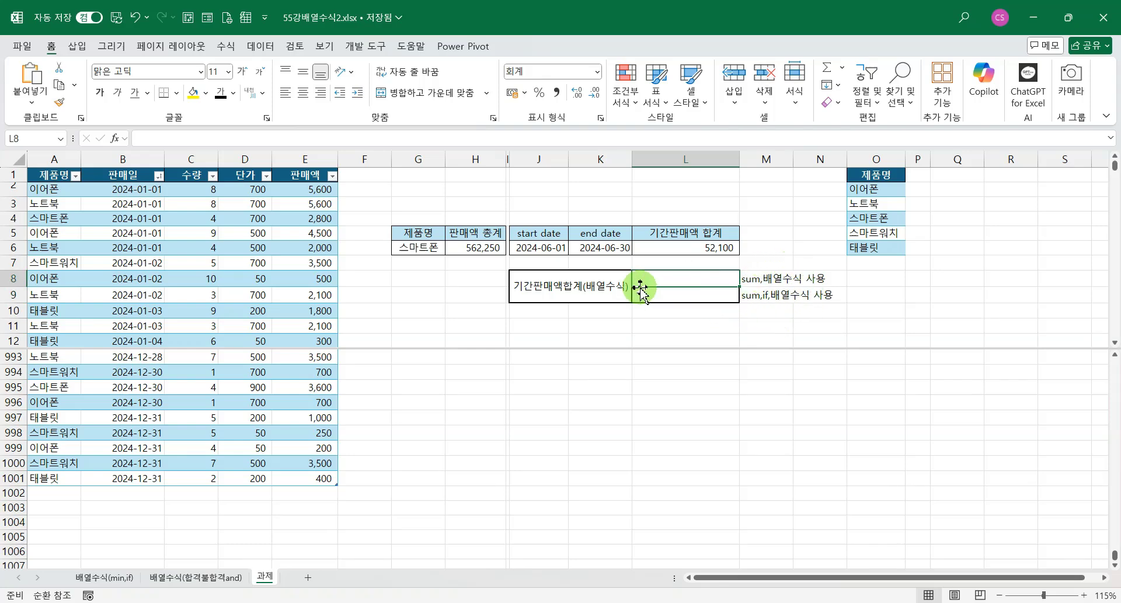
{"action": "scroll", "coordinate": [833, 293], "scroll_direction": "down", "scroll_amount": 3}
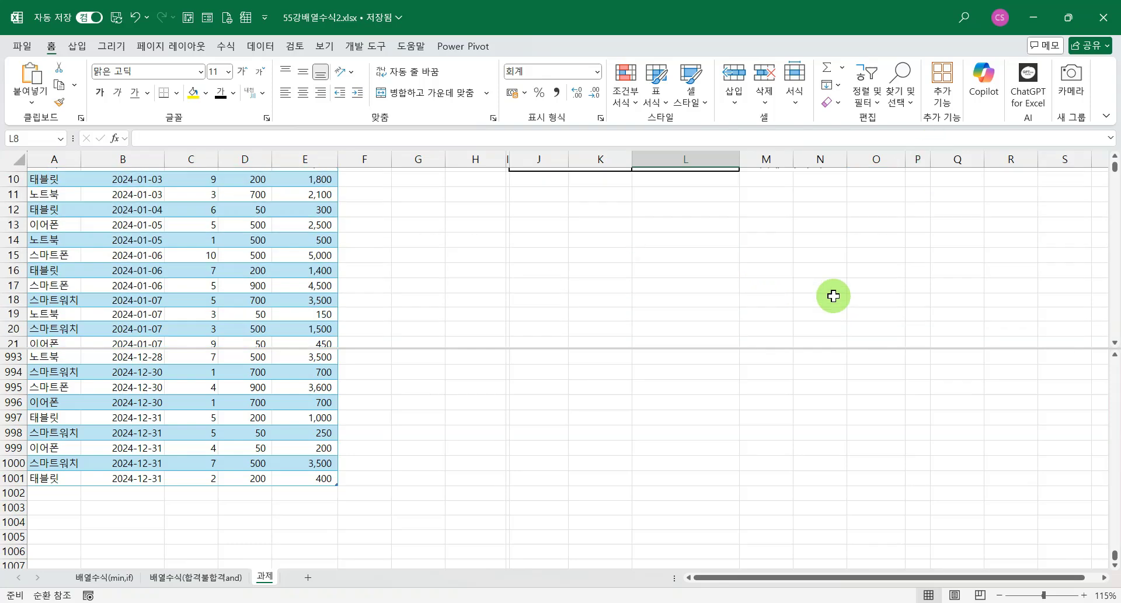
{"action": "scroll", "coordinate": [777, 326], "scroll_direction": "up", "scroll_amount": 2}
{"action": "scroll", "coordinate": [777, 326], "scroll_direction": "up", "scroll_amount": 1}
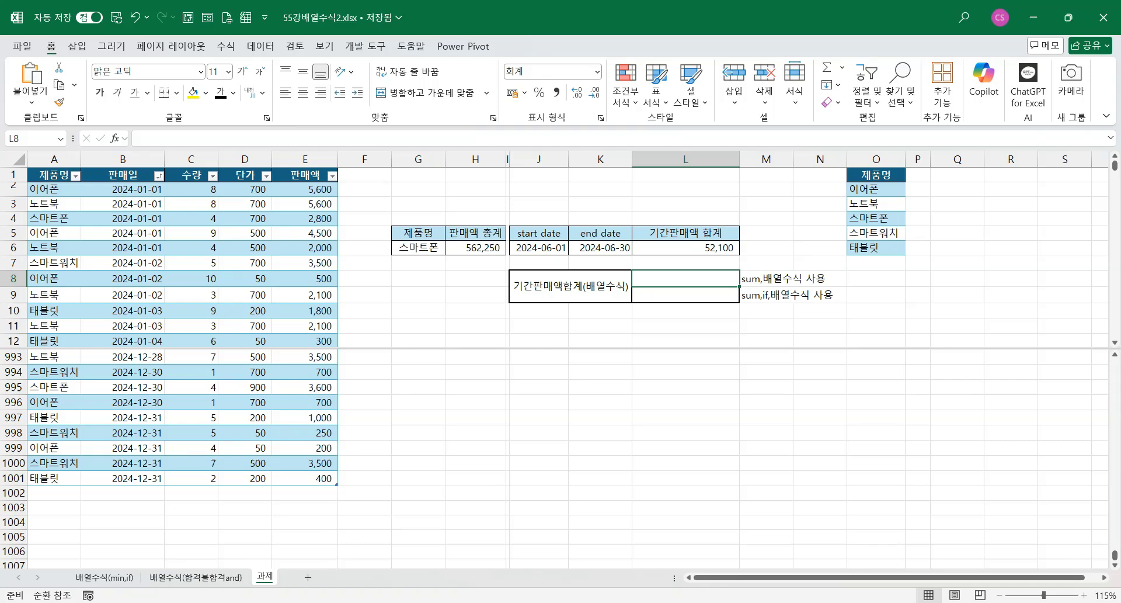